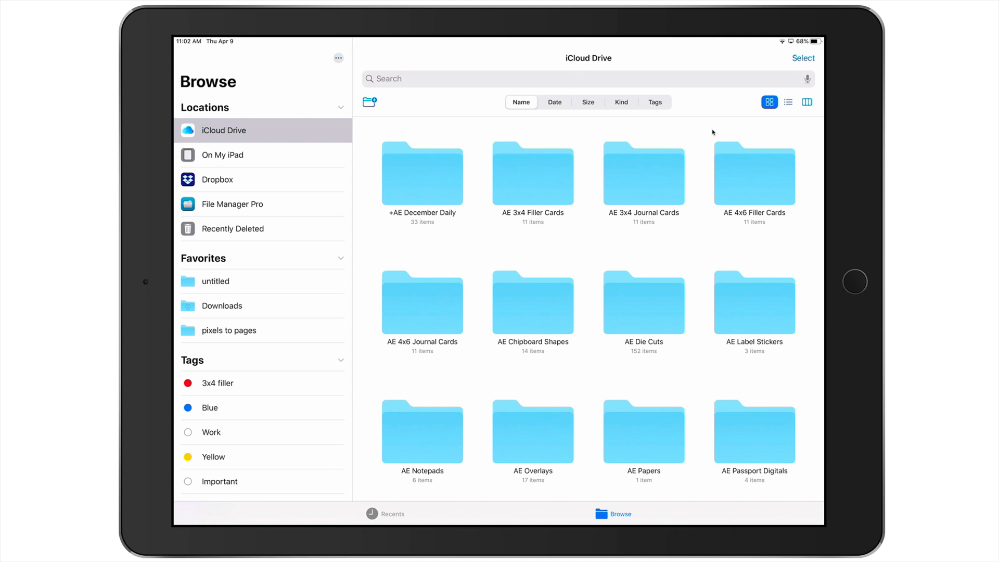
# Look through the iCloud Drive folders and the color subfolders of AE 3x4 Filler Cards, and return to iCloud Drive.
pyautogui.scroll(-5, 713, 132)
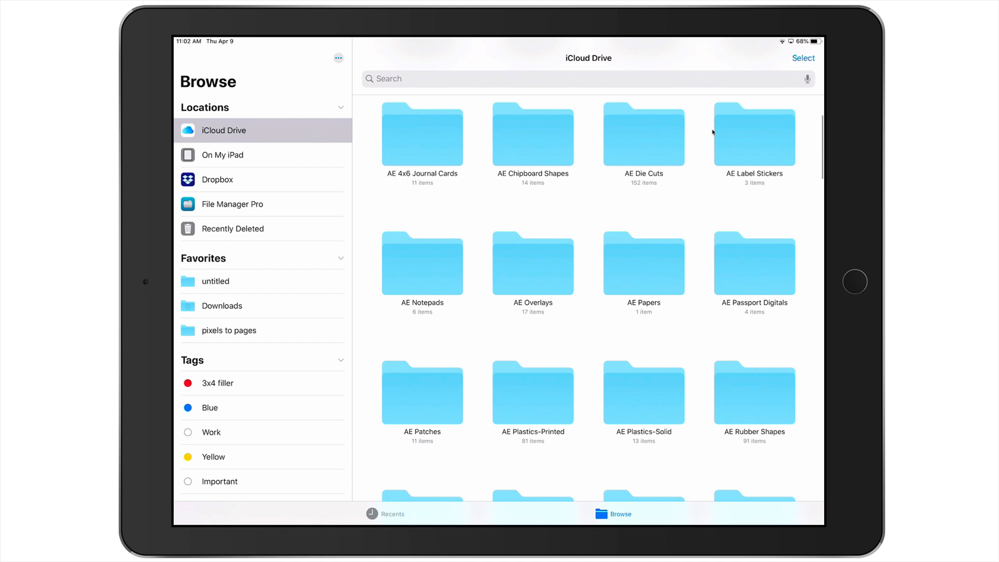
pyautogui.scroll(-3, 712, 132)
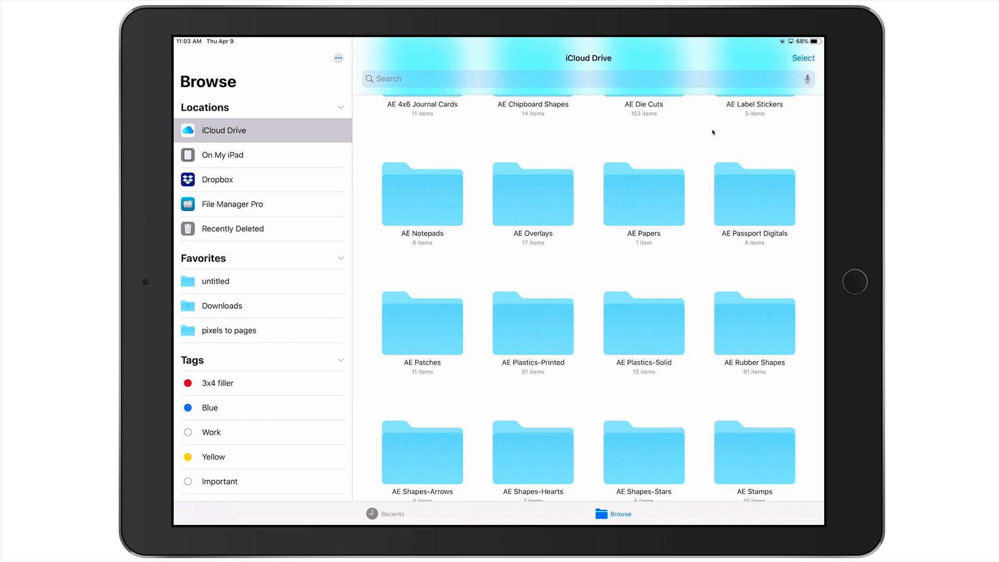
pyautogui.scroll(5, 713, 132)
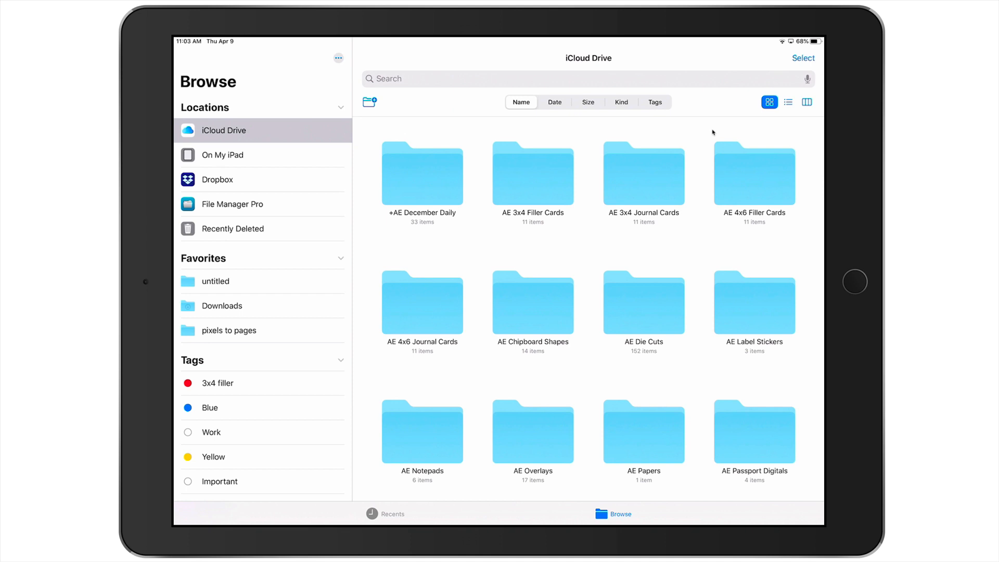
pyautogui.click(532, 174)
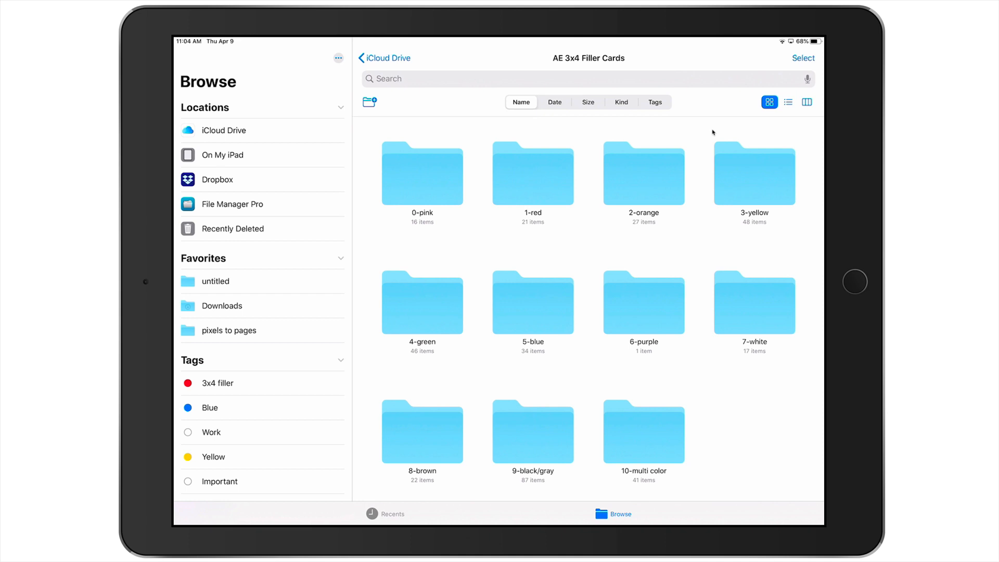
pyautogui.scroll(-2, 713, 132)
pyautogui.scroll(2, 713, 132)
pyautogui.click(384, 59)
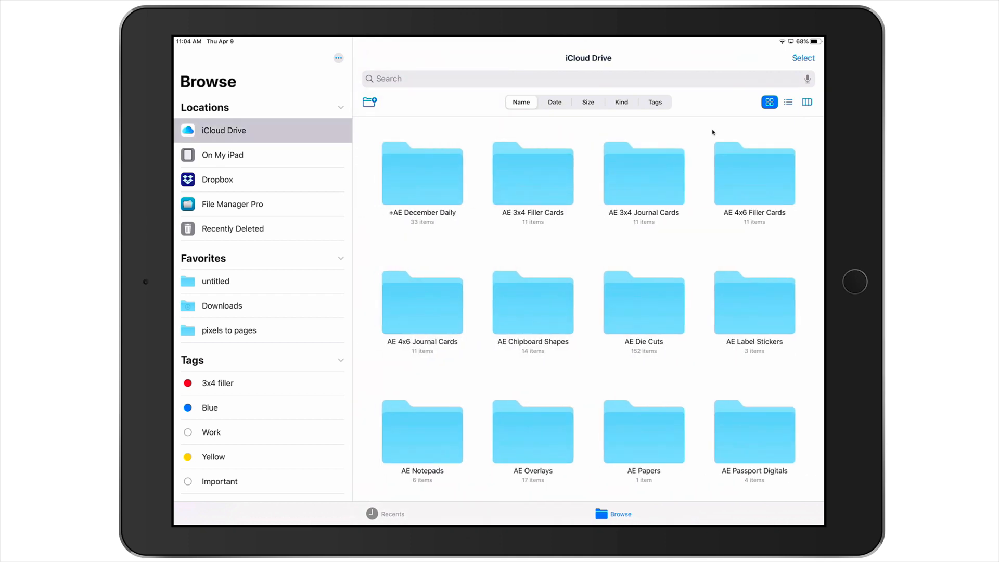
# Open the AE Chipboard Shapes folder and review its color, alphas, numbers and punctuation subfolders.
pyautogui.click(532, 304)
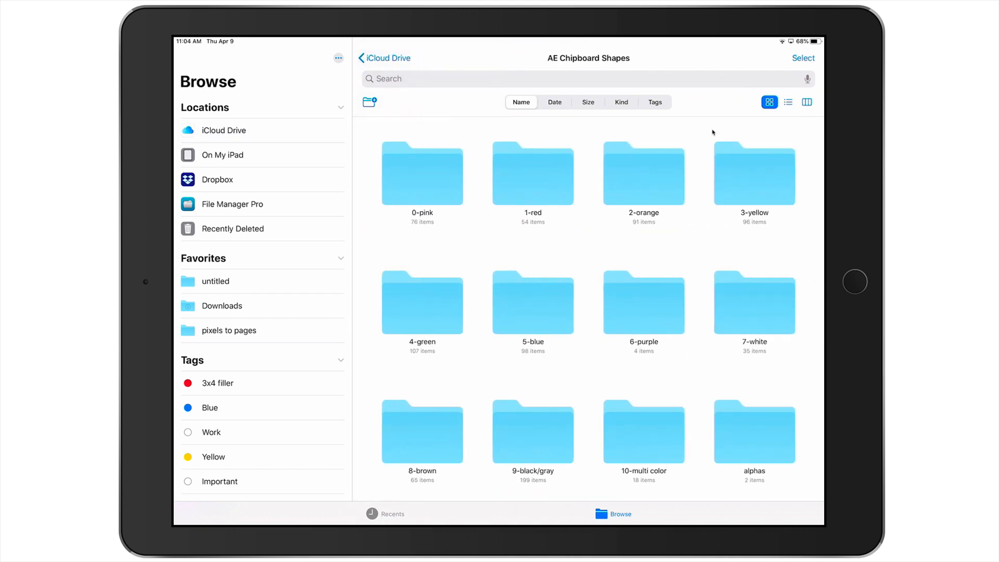
pyautogui.scroll(-3, 713, 132)
pyautogui.scroll(3, 713, 132)
pyautogui.scroll(-1, 713, 132)
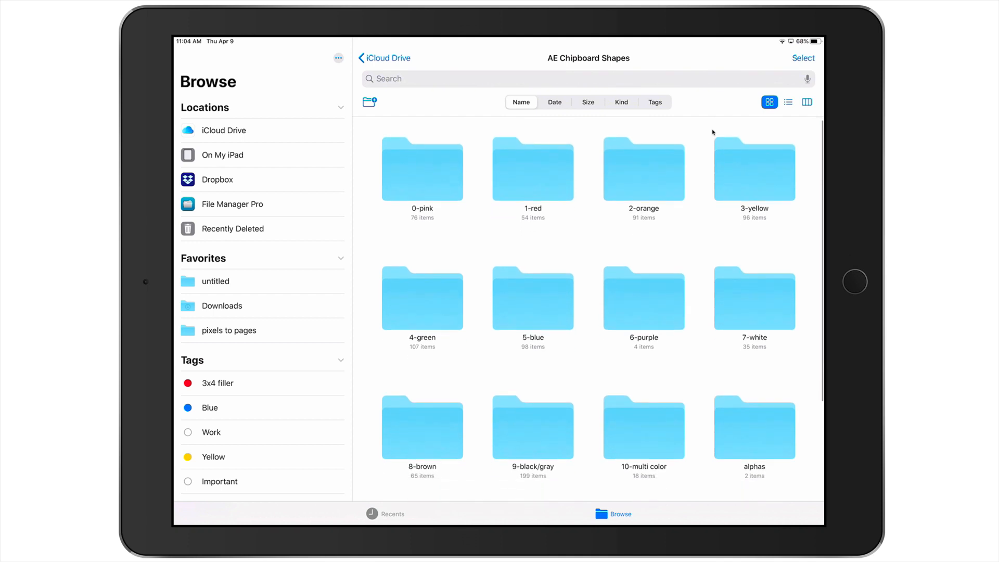
pyautogui.scroll(-5, 713, 132)
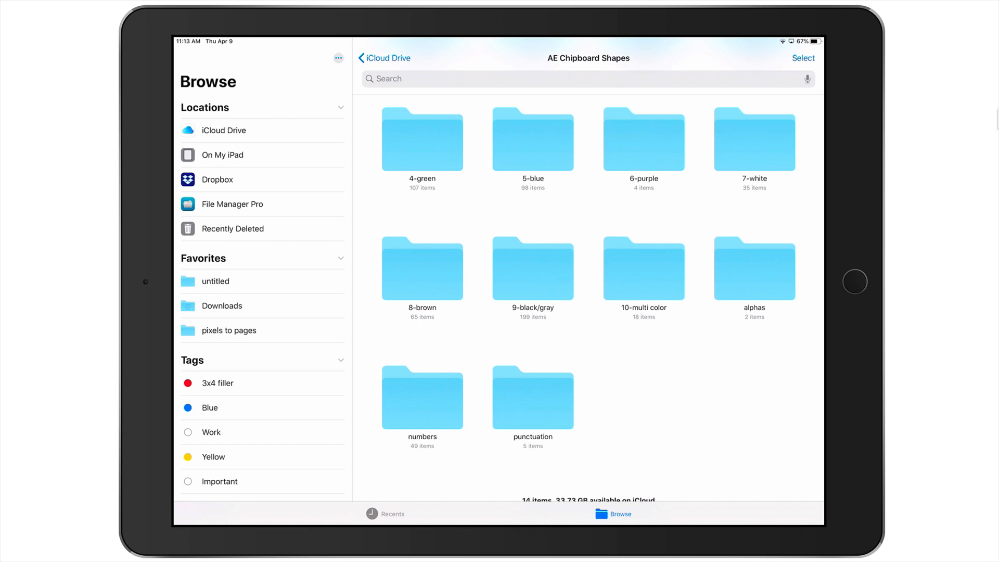
# View the chipboard shapes stored in the 0-pink subfolder and return to AE Chipboard Shapes.
pyautogui.scroll(5, 588, 270)
pyautogui.click(422, 174)
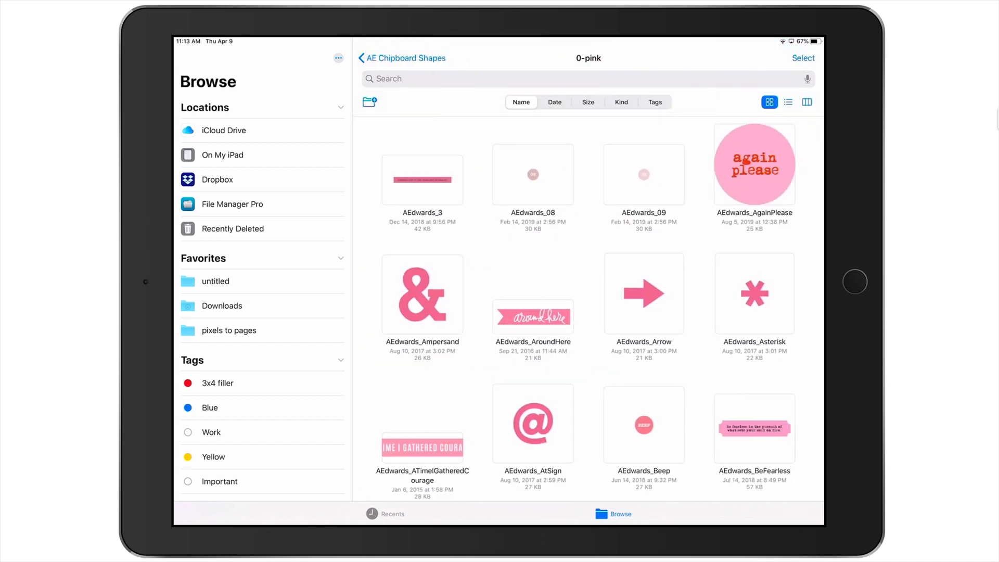
pyautogui.scroll(-4, 588, 302)
pyautogui.scroll(1, 588, 302)
pyautogui.scroll(-4, 588, 301)
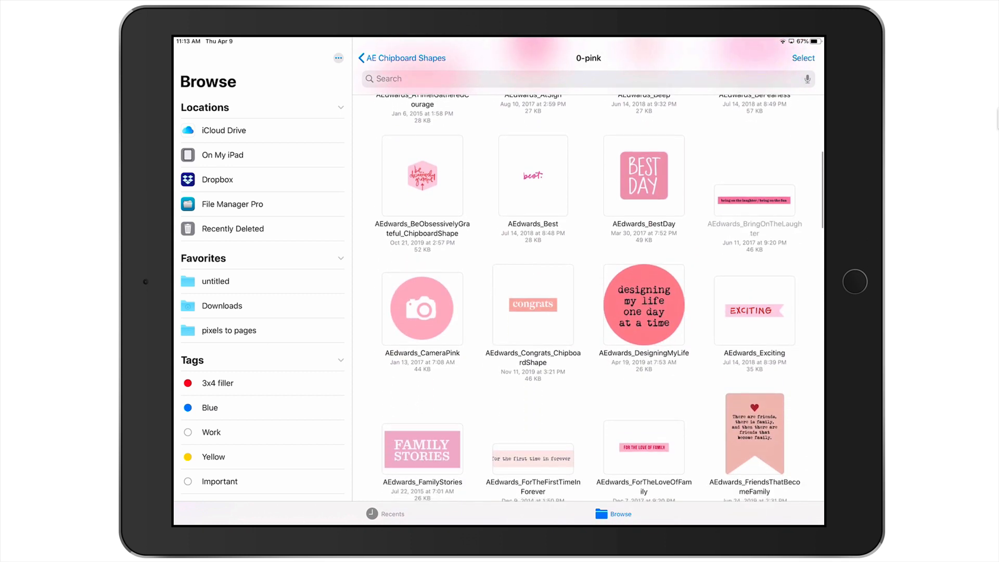
pyautogui.scroll(6, 589, 301)
pyautogui.click(405, 59)
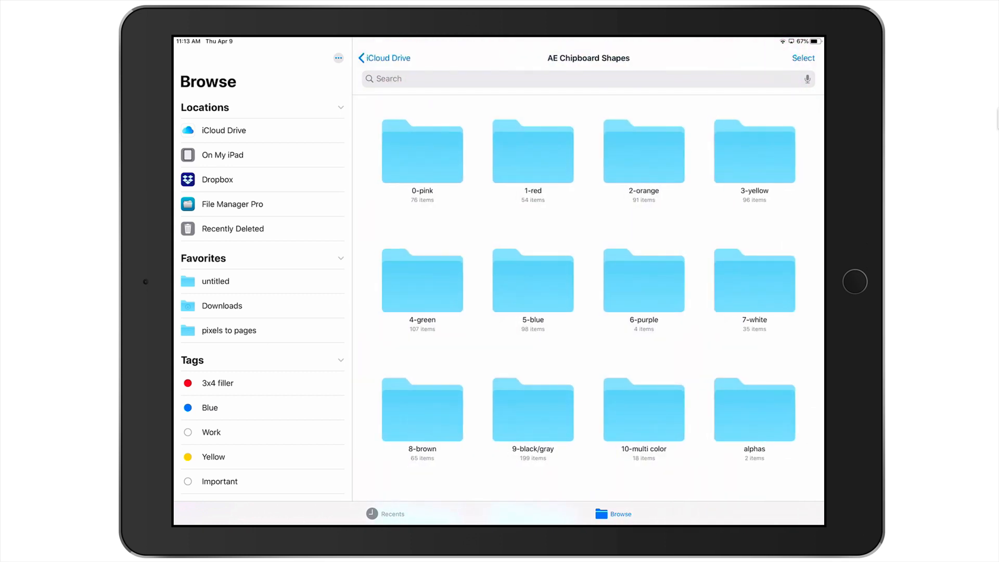
# View the chipboard shapes stored in the 1-red subfolder and return to AE Chipboard Shapes.
pyautogui.click(532, 154)
pyautogui.scroll(-4, 589, 302)
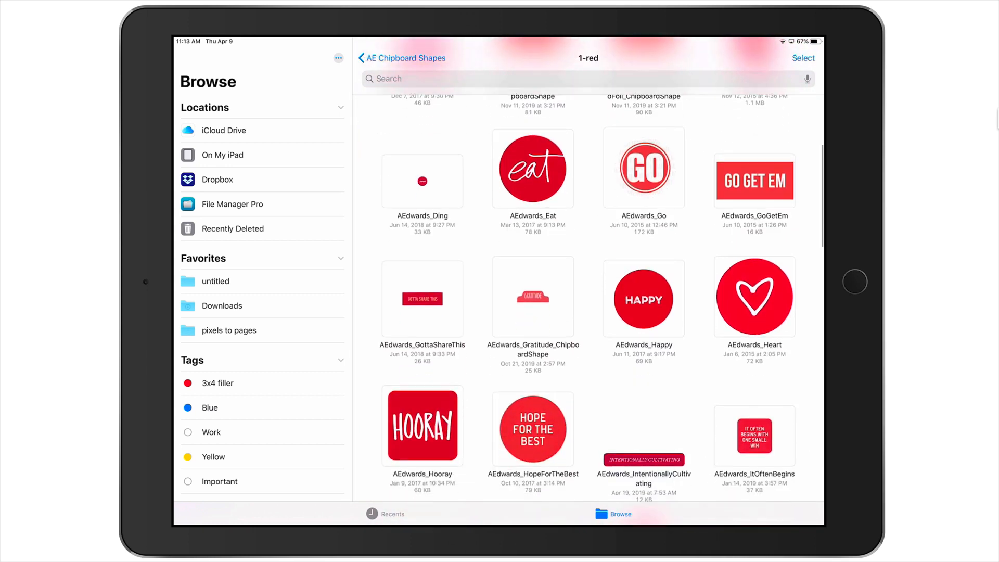
pyautogui.scroll(3, 589, 301)
pyautogui.click(405, 58)
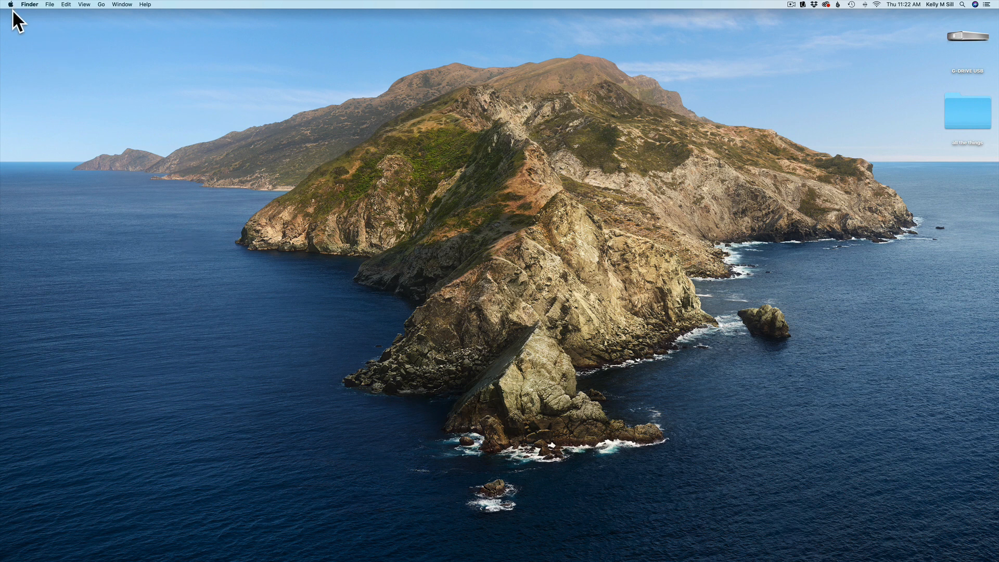
# In Finder on the Mac, open Documents > +Ali Edwards > +reorganization > WITL 2020 and widen the column to show the full folder names.
pyautogui.click(60, 544)
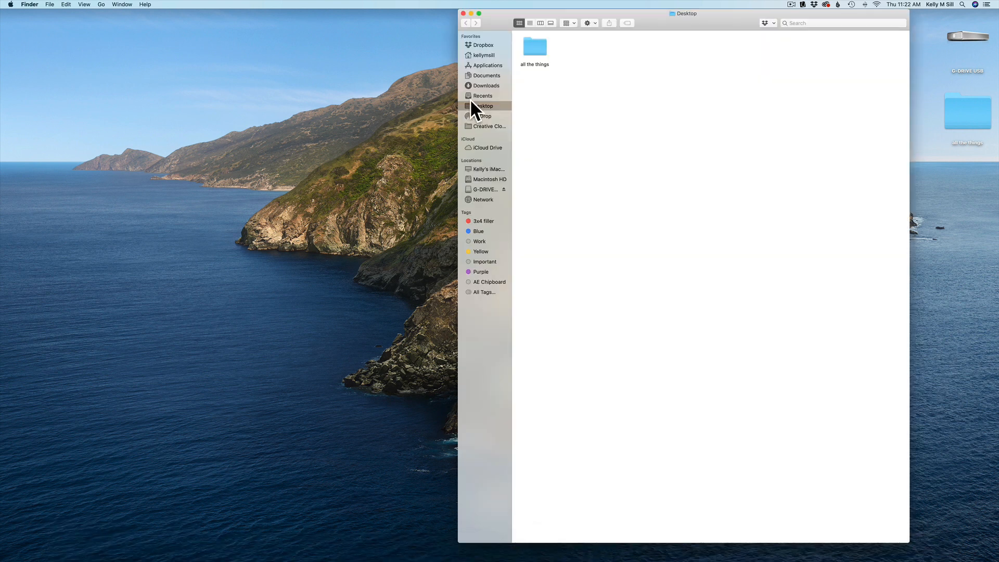
pyautogui.click(495, 76)
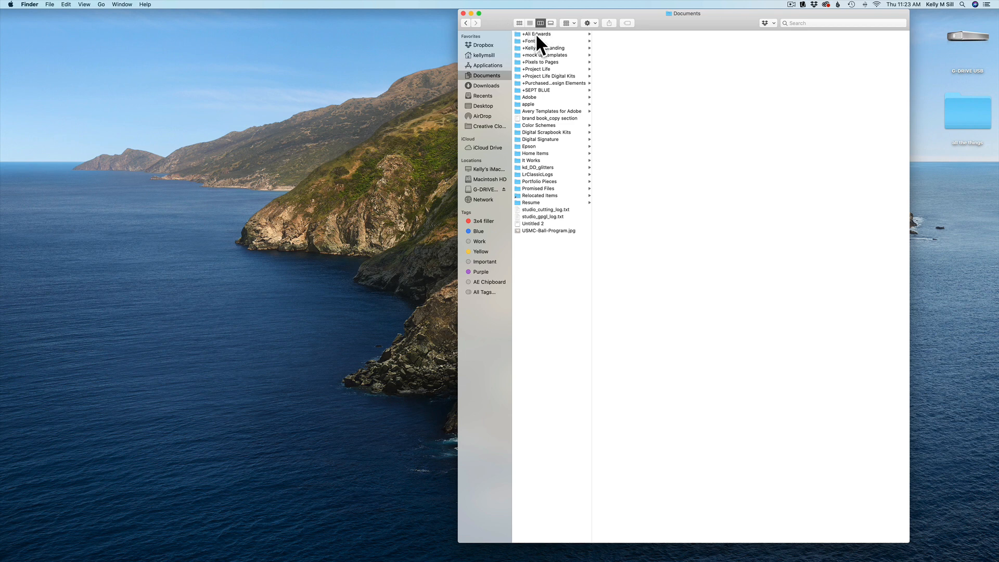
pyautogui.click(536, 34)
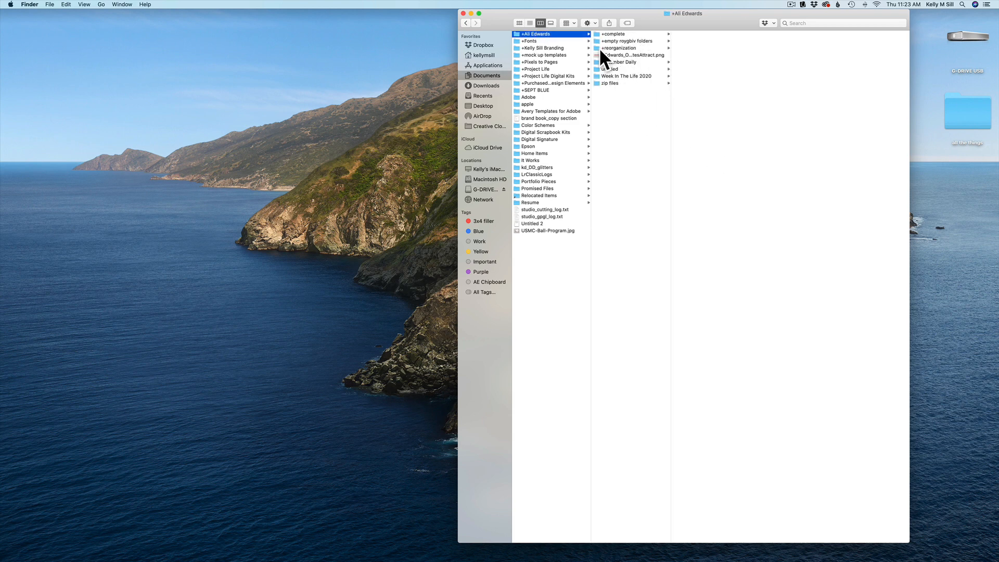
pyautogui.click(634, 48)
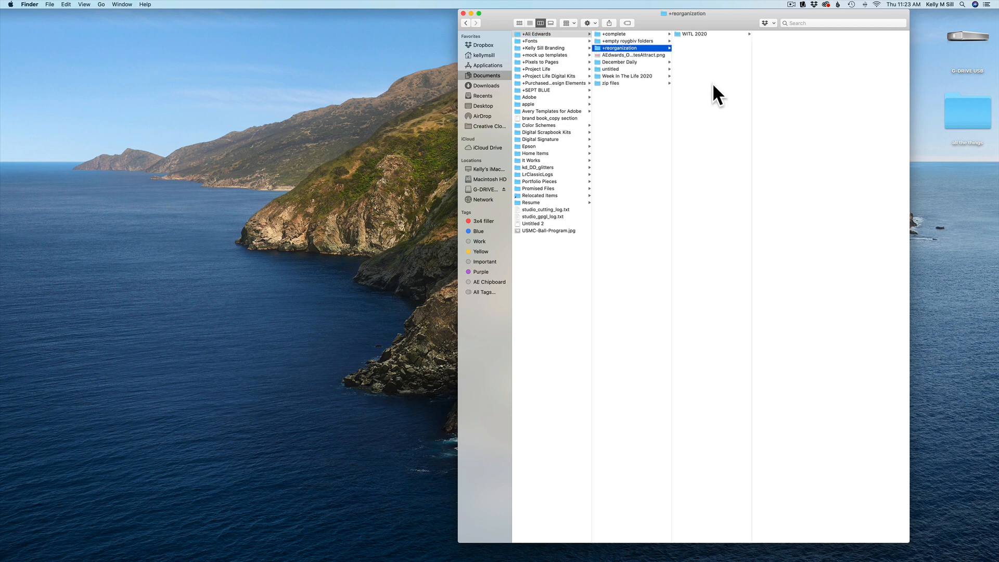
pyautogui.click(701, 33)
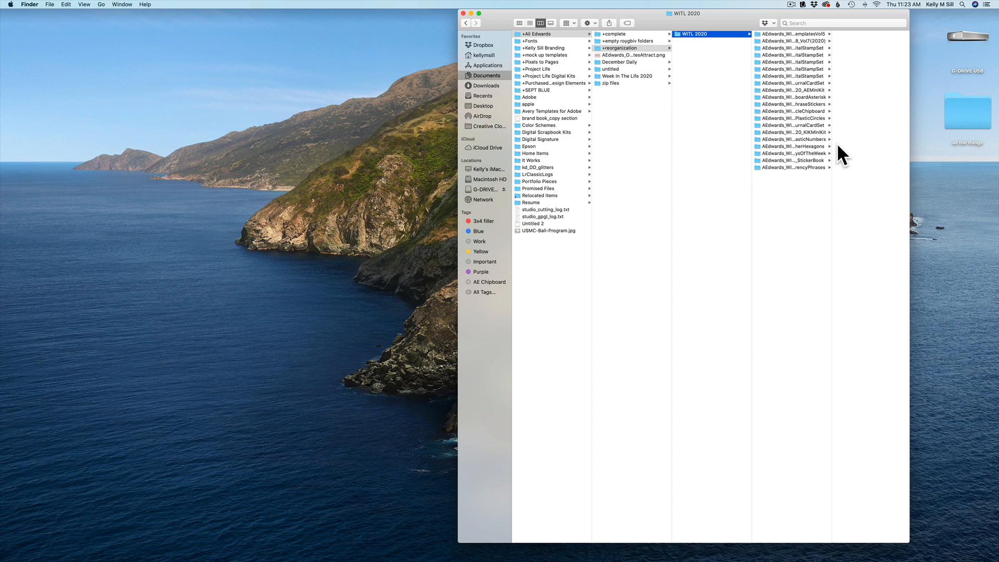
pyautogui.moveTo(830, 146); pyautogui.dragTo(878, 144)
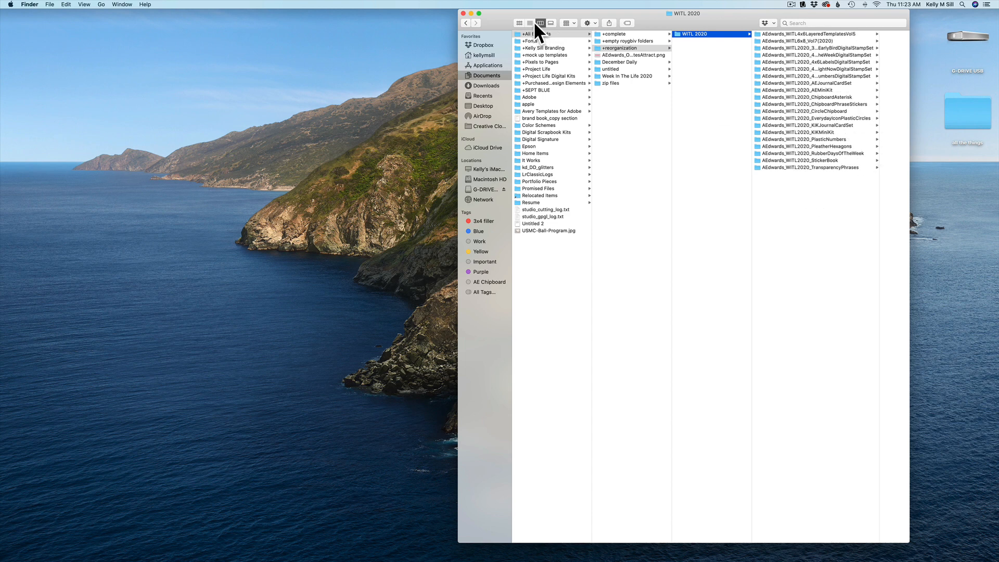
# Show the WITL 2020 folder as icons sorted by name.
pyautogui.click(519, 23)
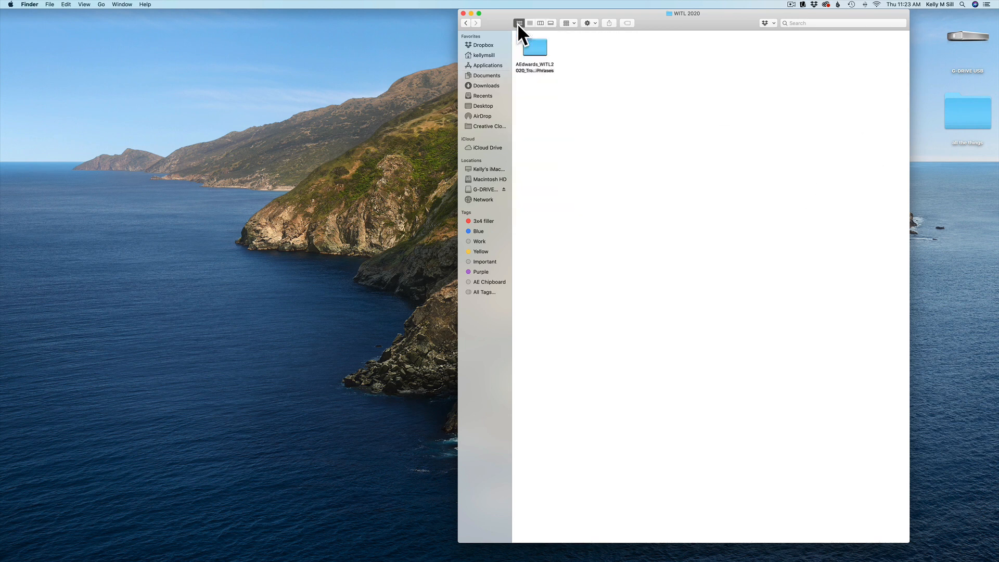
pyautogui.click(590, 23)
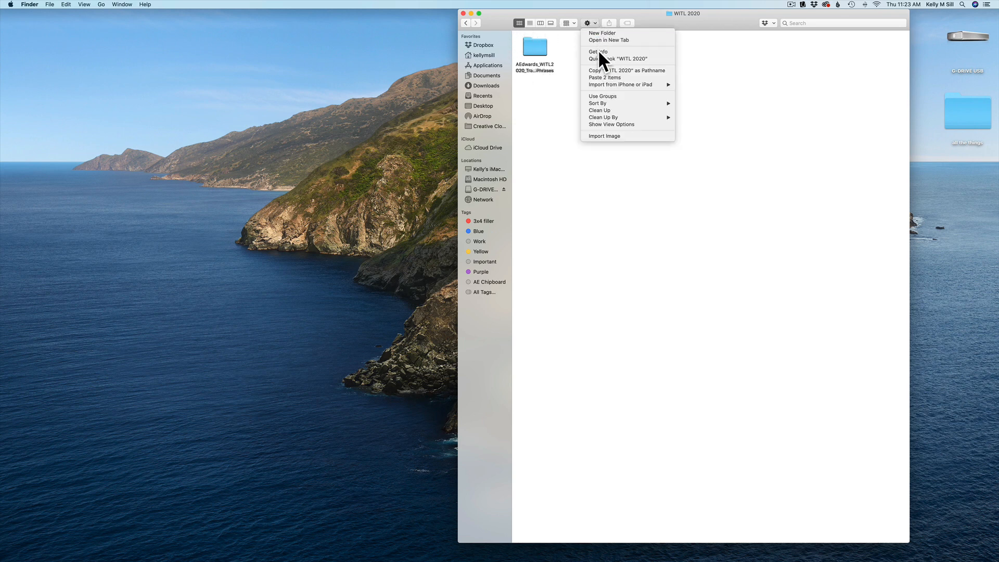
pyautogui.moveTo(616, 103)
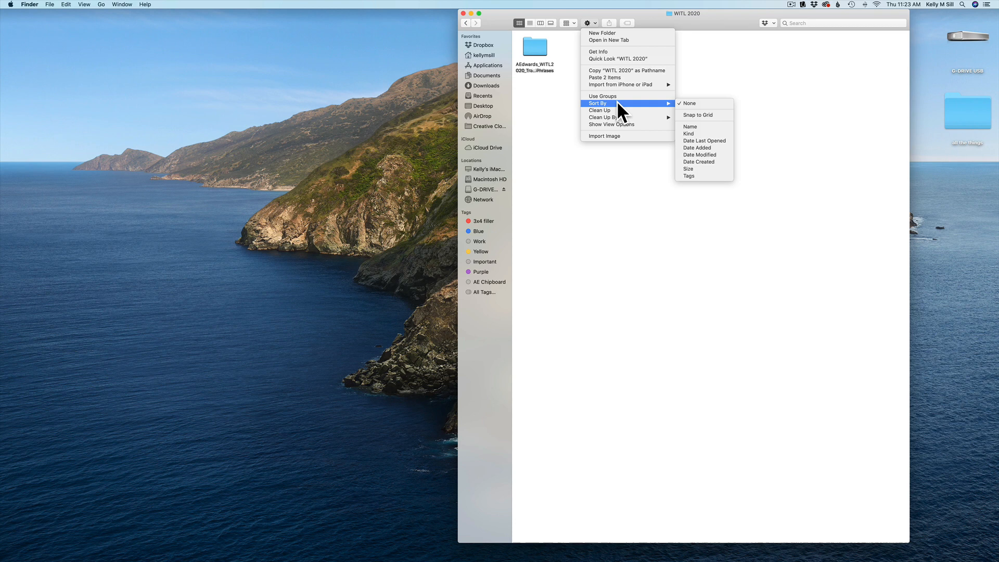
pyautogui.click(693, 127)
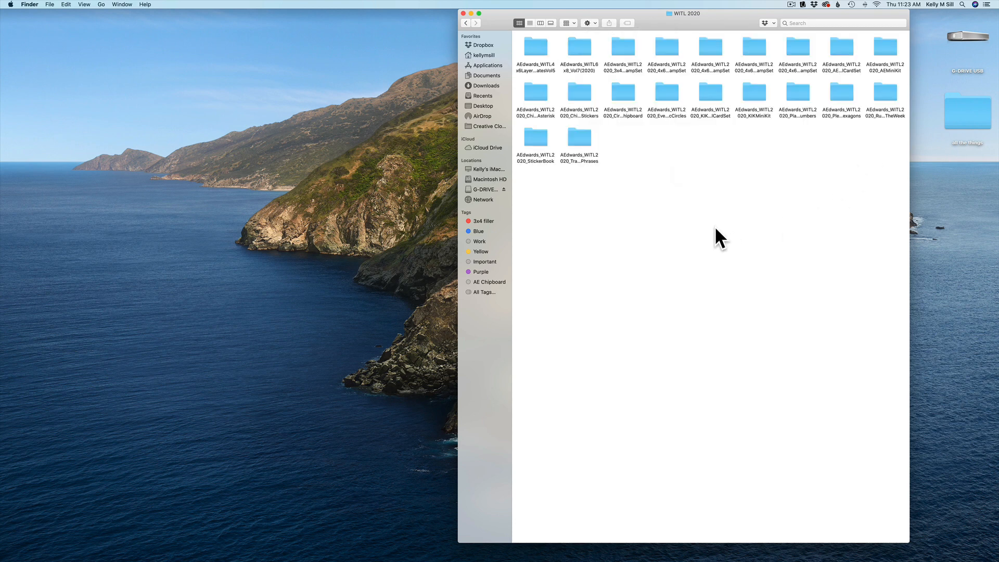
# Go back to the column view and examine the +complete folder, including its 2015 Story Kits and 2017 Story Kits.
pyautogui.click(464, 23)
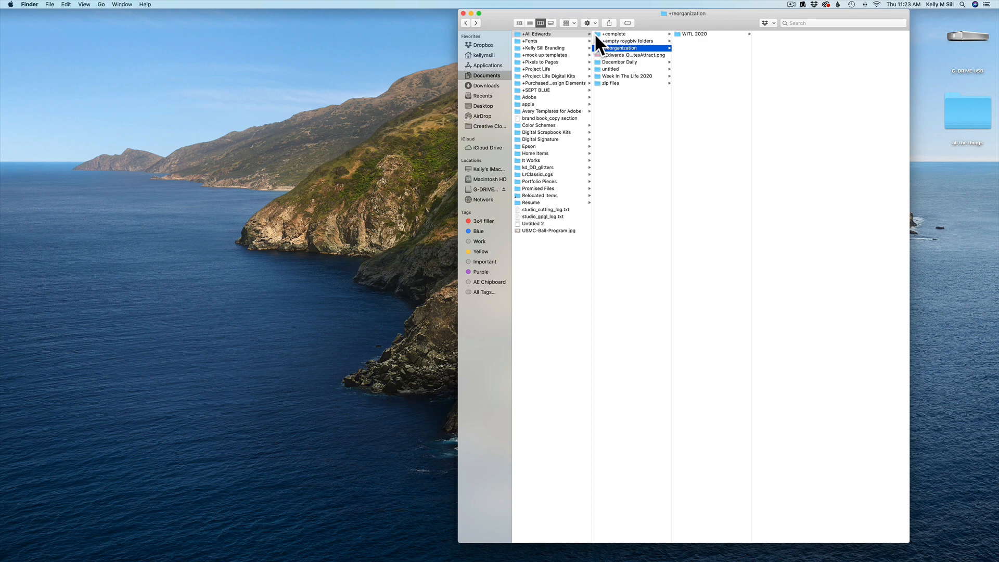
pyautogui.click(614, 34)
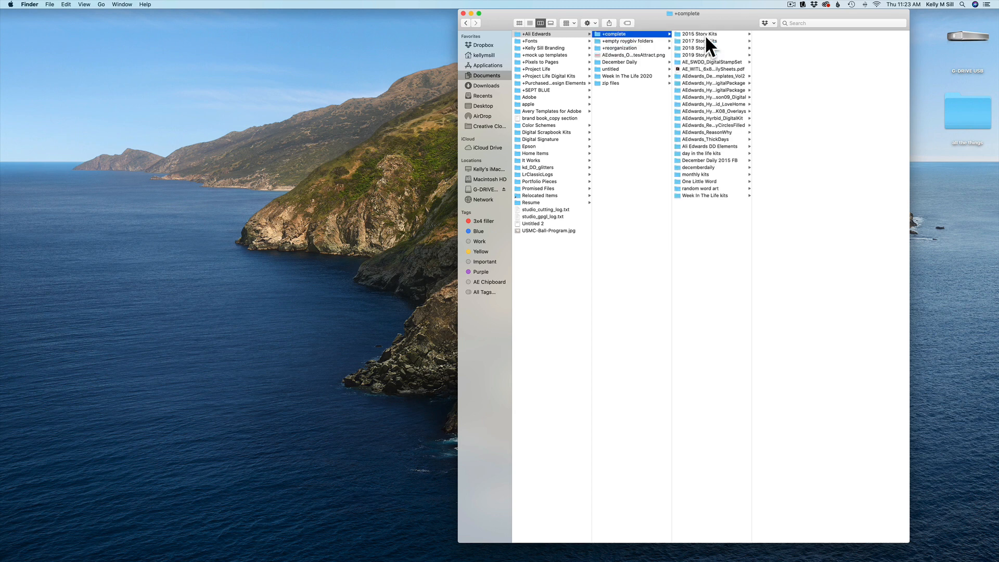
pyautogui.doubleClick(750, 106)
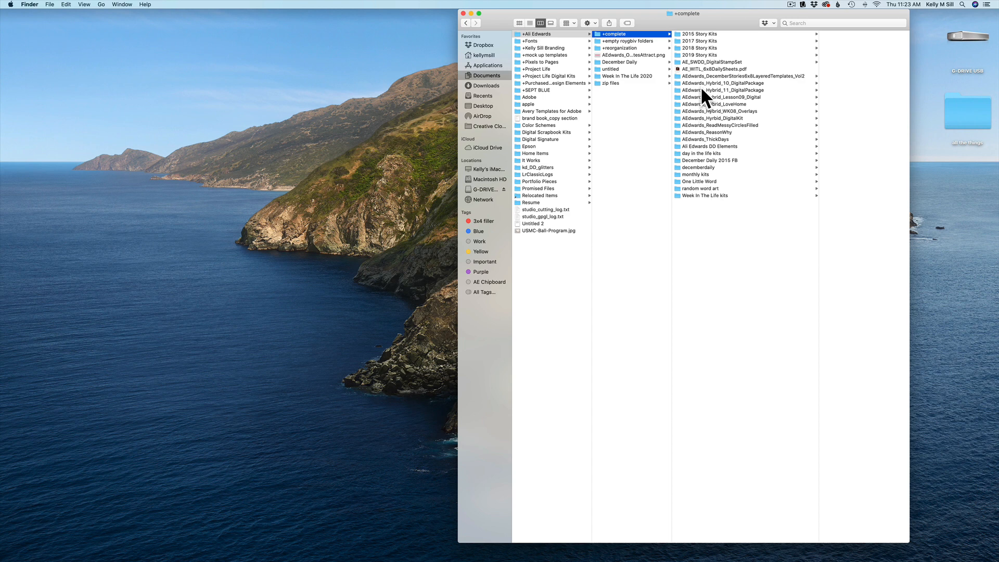
pyautogui.click(710, 33)
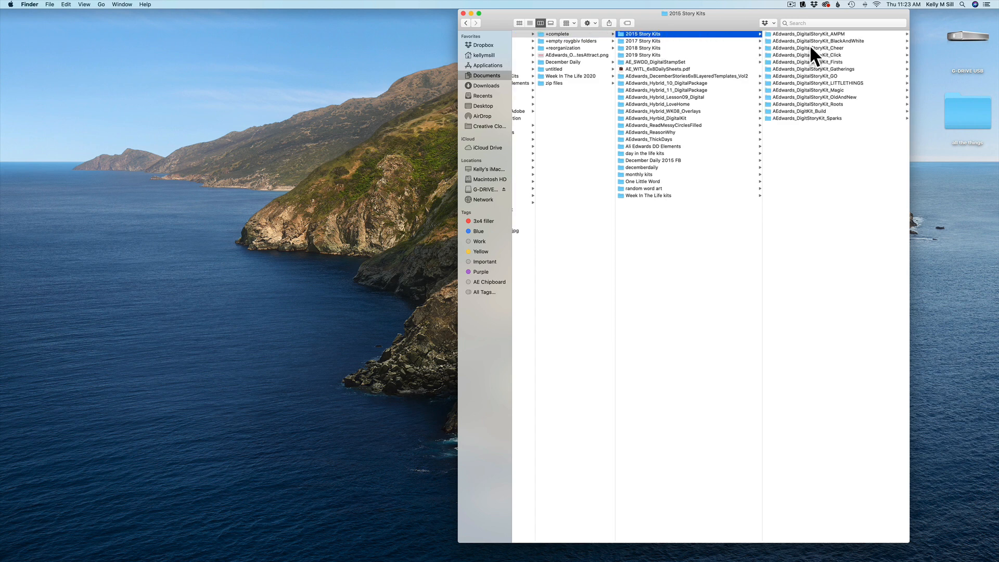
pyautogui.click(620, 41)
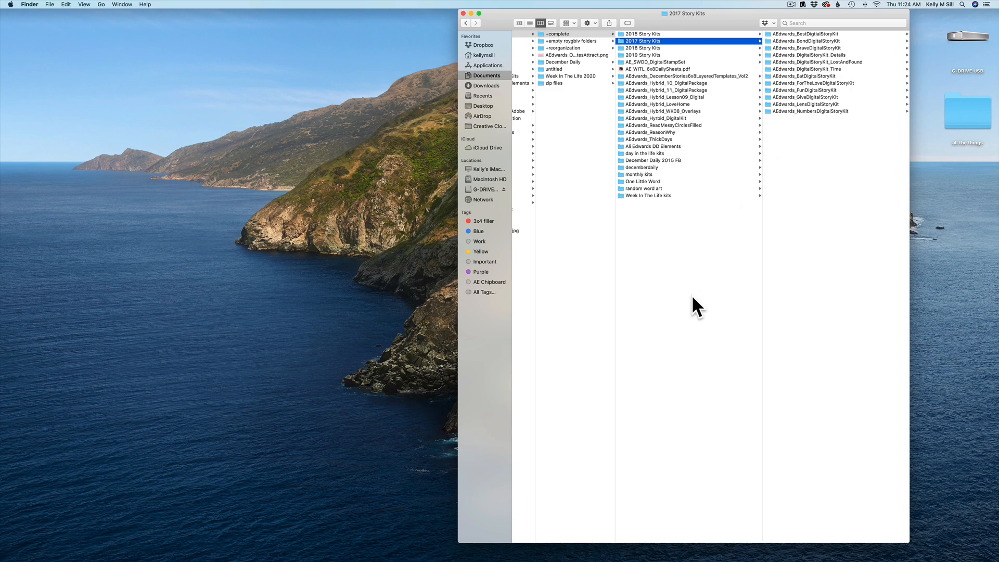
# Open +empty roygbiv folders, highlight its color folders from 0-pink to 10-multi color, and return to +Ali Edwards.
pyautogui.hscroll(-2, 691, 294)
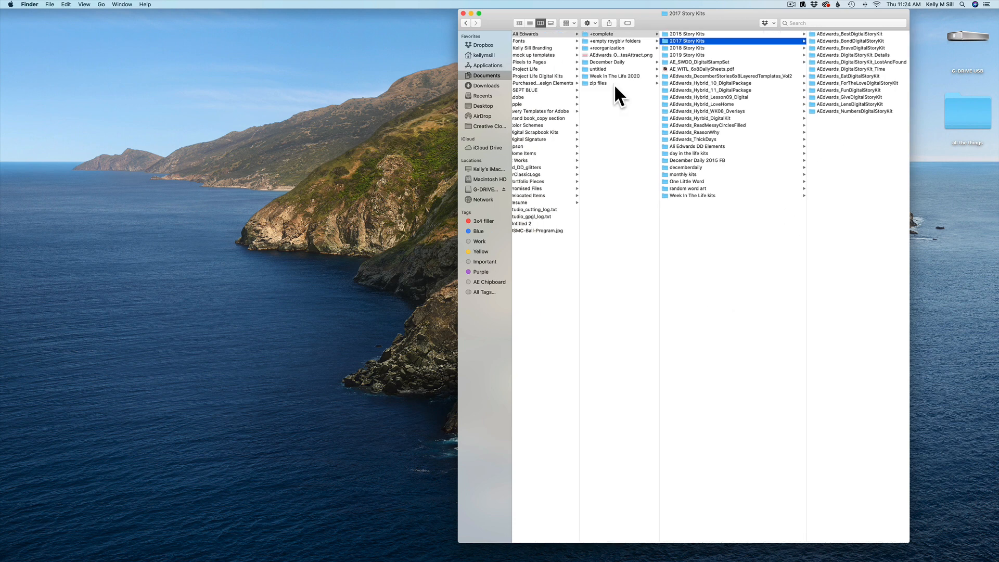
pyautogui.click(616, 41)
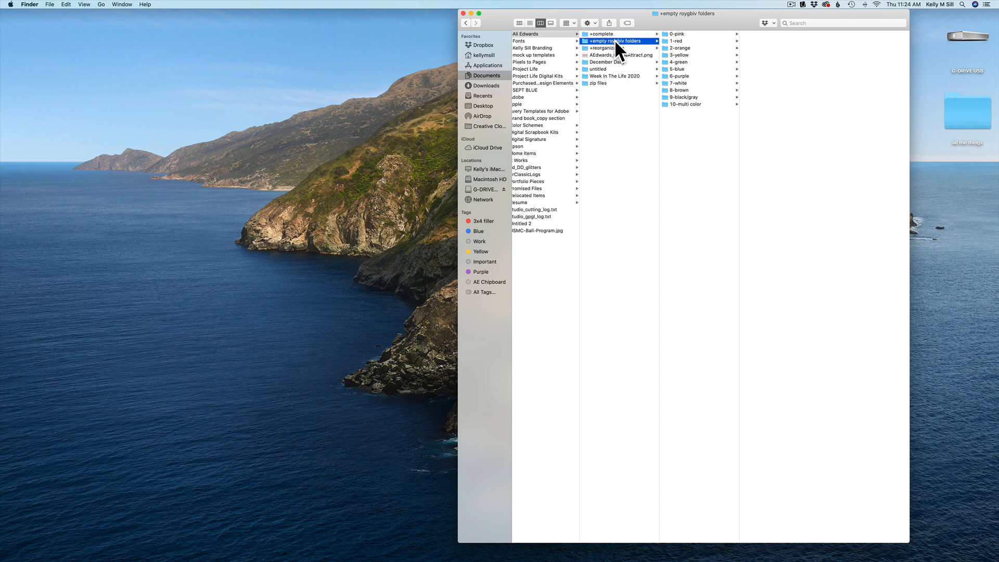
pyautogui.moveTo(687, 123); pyautogui.dragTo(676, 30)
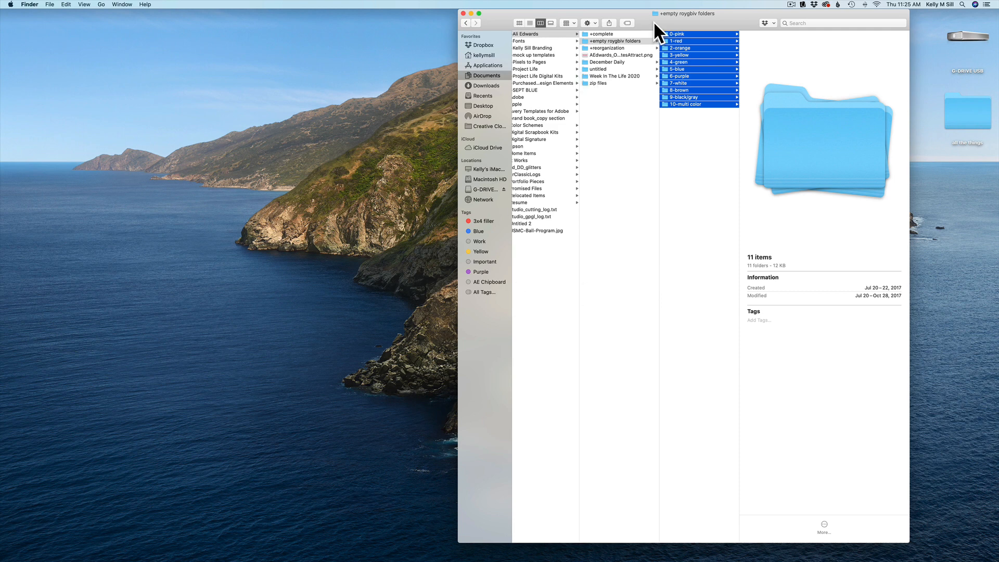
pyautogui.click(634, 164)
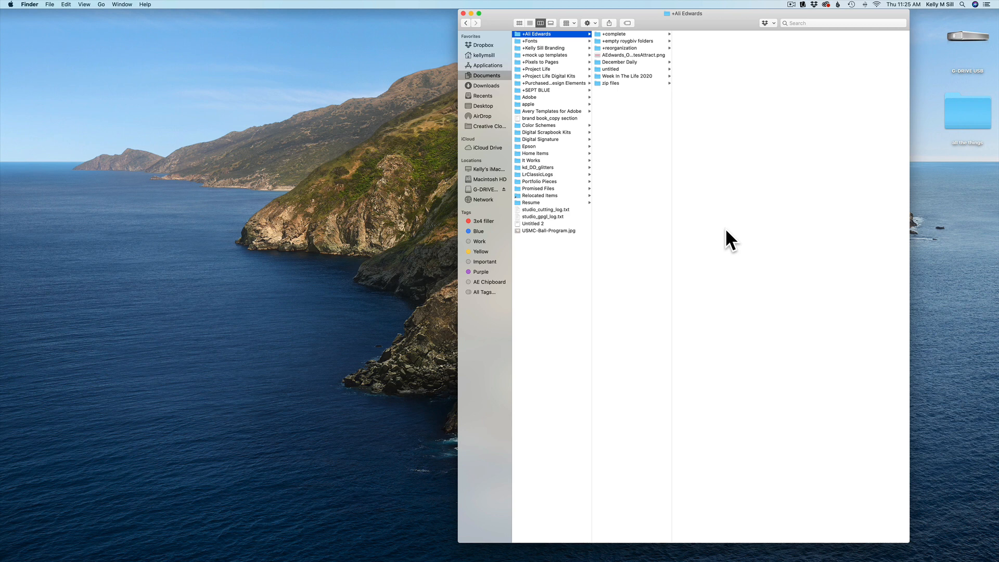
# Move the +Ali Edwards window slightly to the right and open a second Finder window.
pyautogui.moveTo(711, 16); pyautogui.dragTo(750, 18)
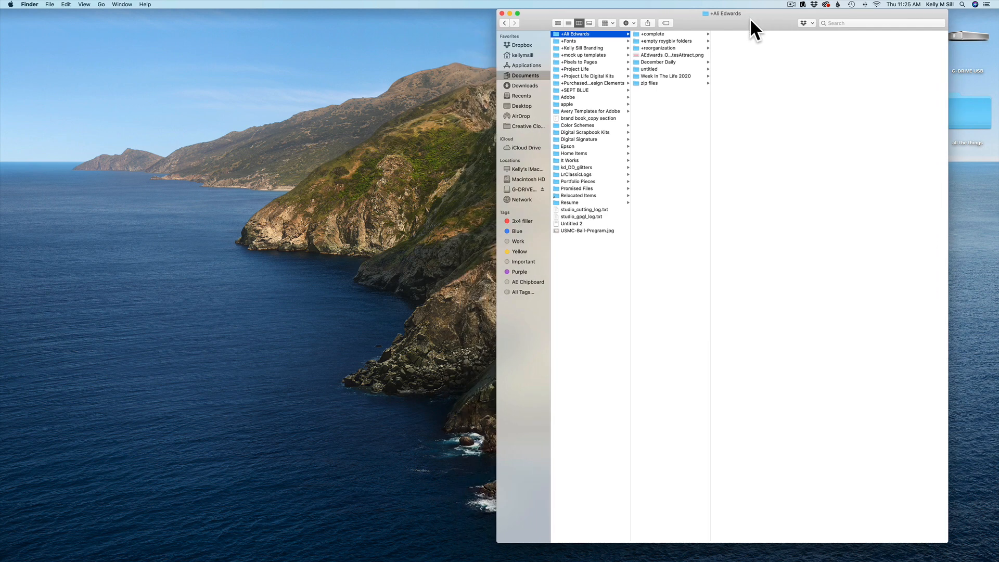
pyautogui.click(49, 5)
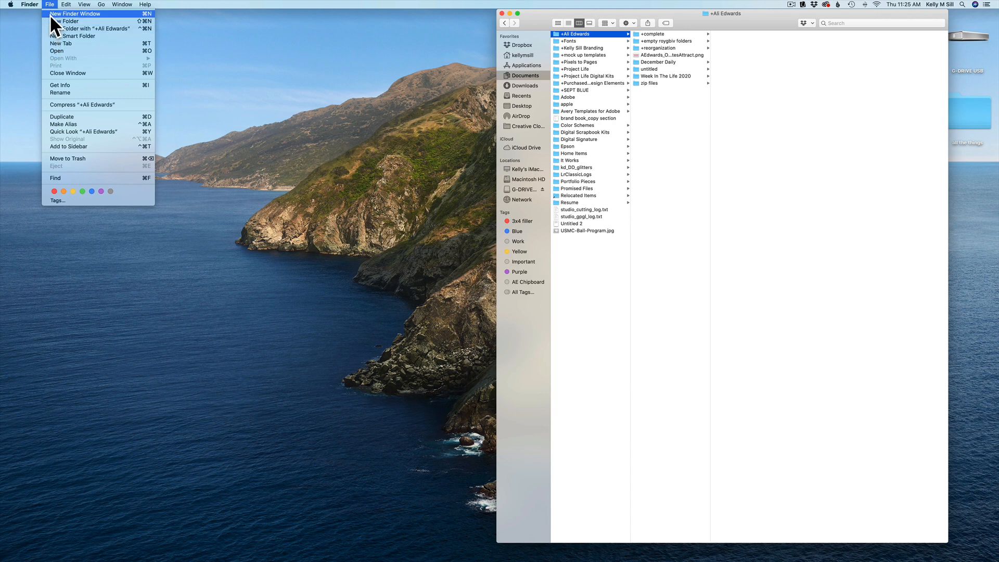
pyautogui.click(49, 14)
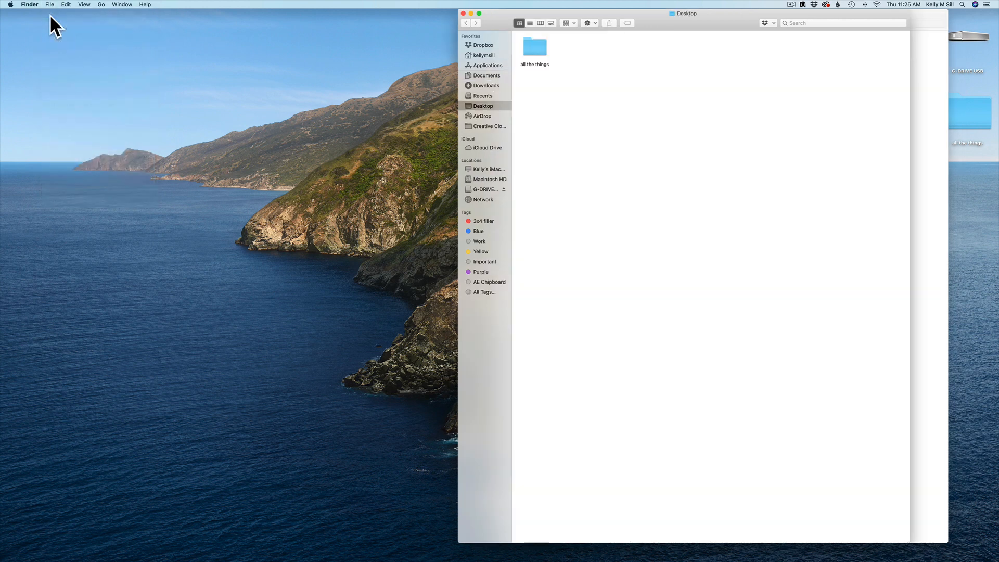
# Place the new Finder window beside the +Ali Edwards window and show the contents of iCloud Drive in it.
pyautogui.moveTo(678, 28); pyautogui.dragTo(259, 17)
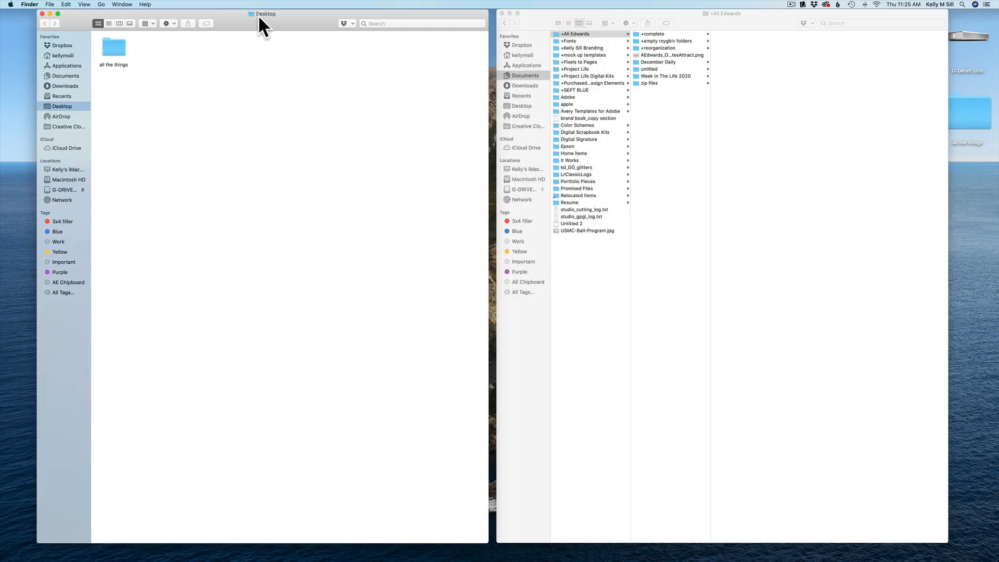
pyautogui.click(58, 148)
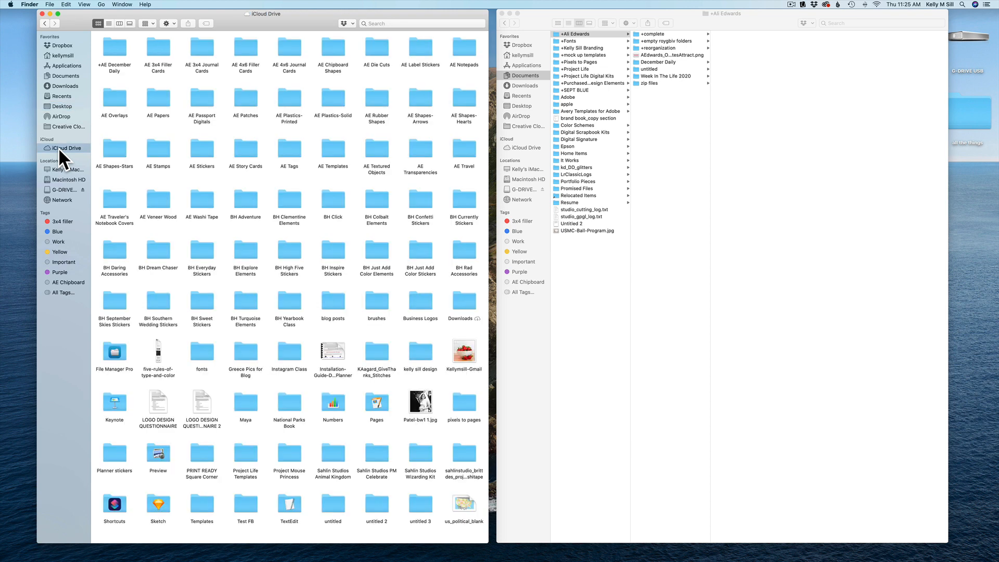
pyautogui.scroll(-1, 232, 94)
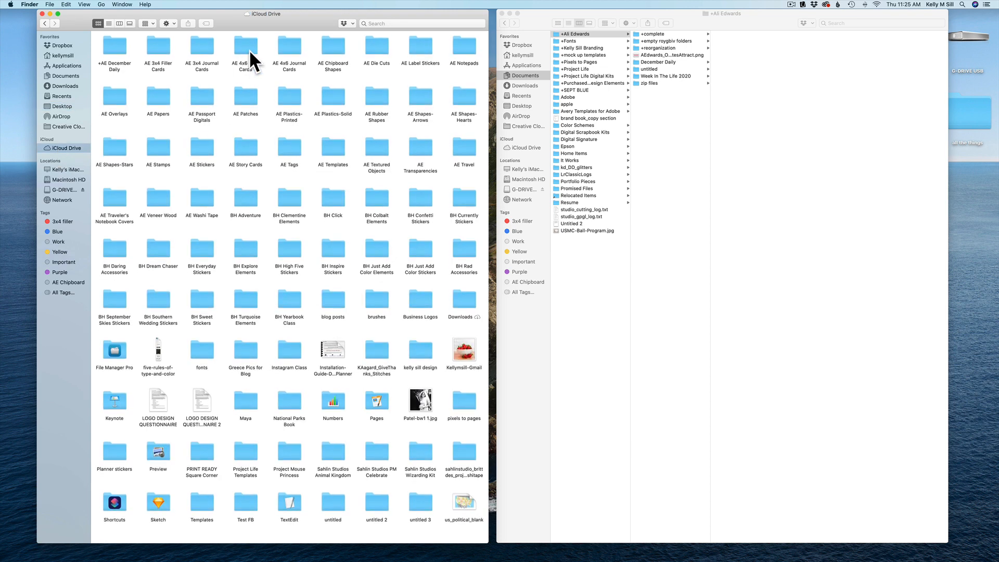
pyautogui.scroll(1, 241, 35)
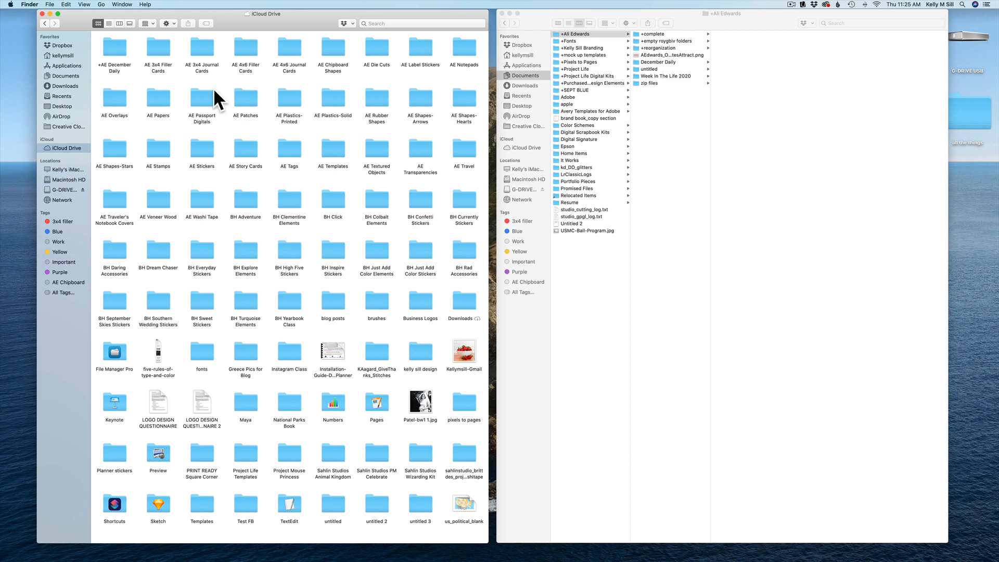
# Create a new folder named +WITL 2020 in iCloud Drive.
pyautogui.click(48, 5)
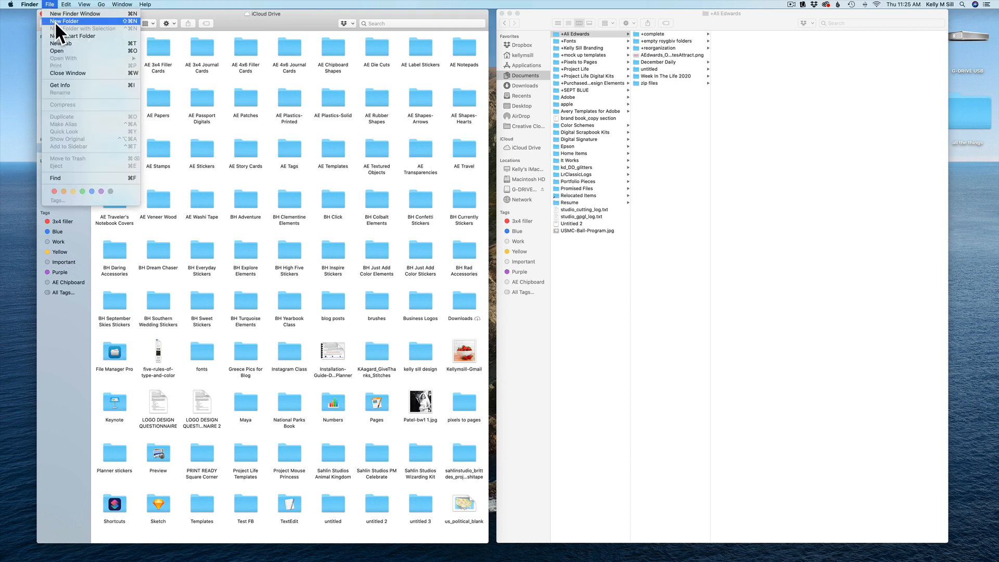
pyautogui.click(55, 21)
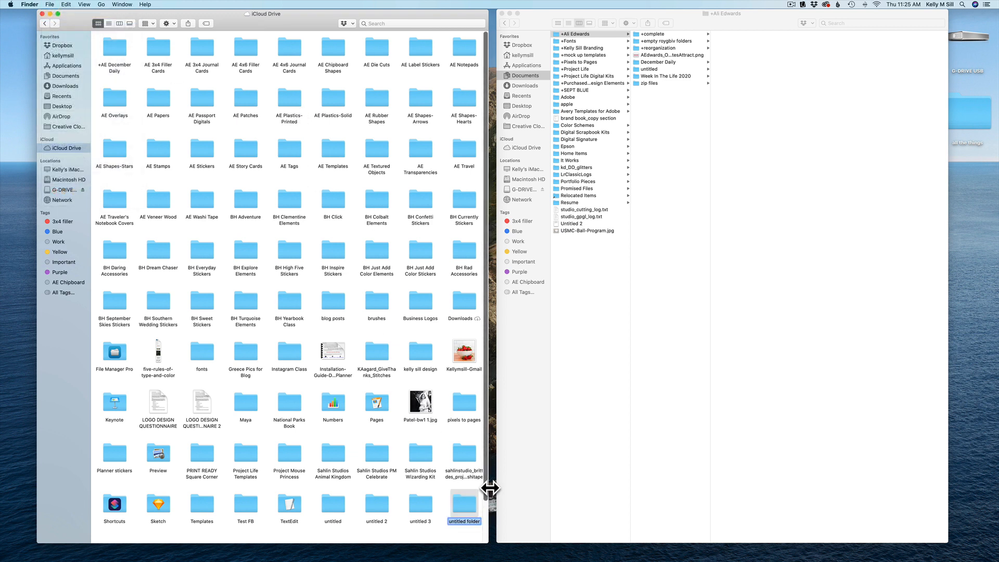
pyautogui.write('WI')
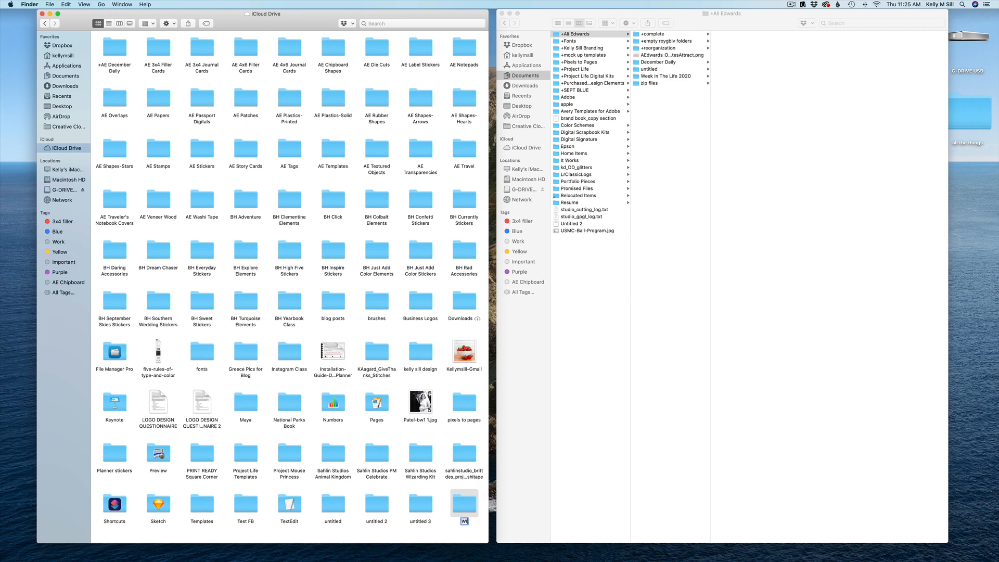
pyautogui.write('TL')
pyautogui.write(' 2020')
pyautogui.write('+')
pyautogui.press('Return')
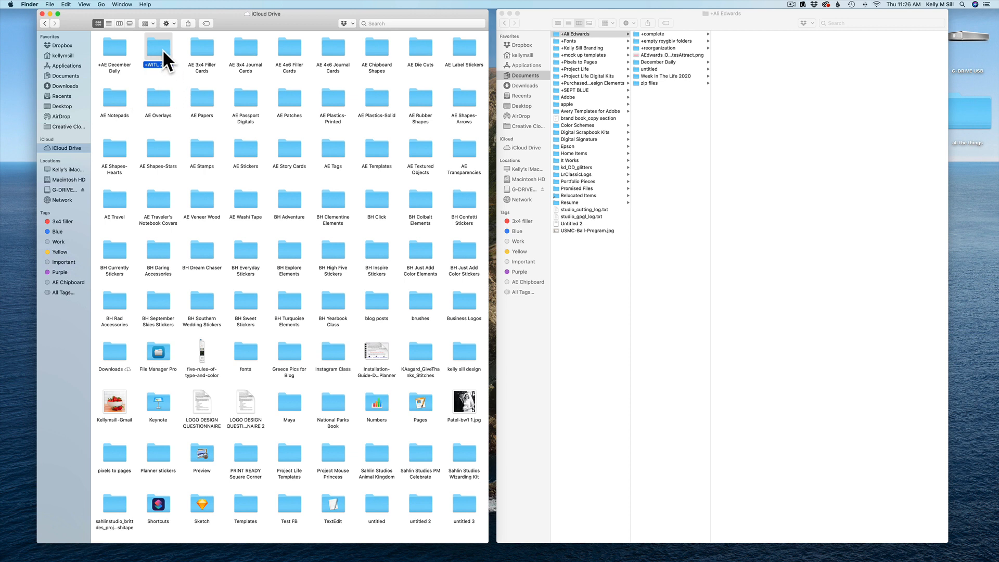
# Open the +WITL 2020 folder and create a subfolder named 3x4 journal cards in it.
pyautogui.scroll(-1, 161, 50)
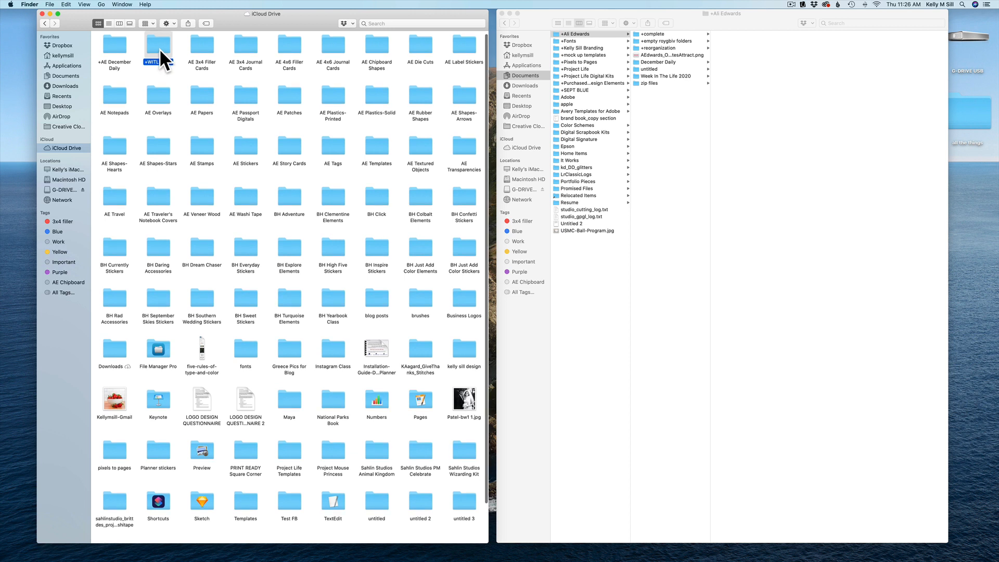
pyautogui.doubleClick(158, 46)
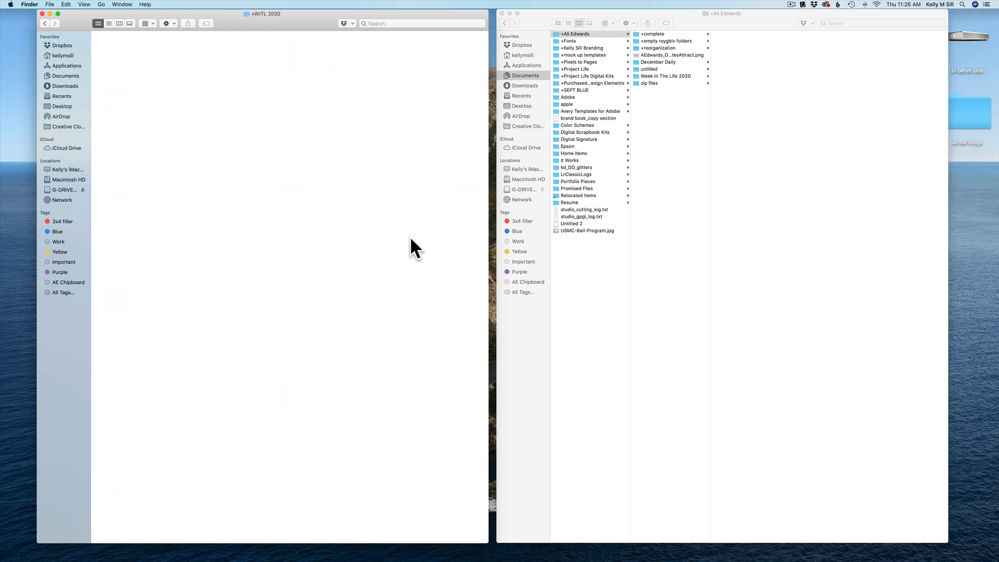
pyautogui.click(51, 3)
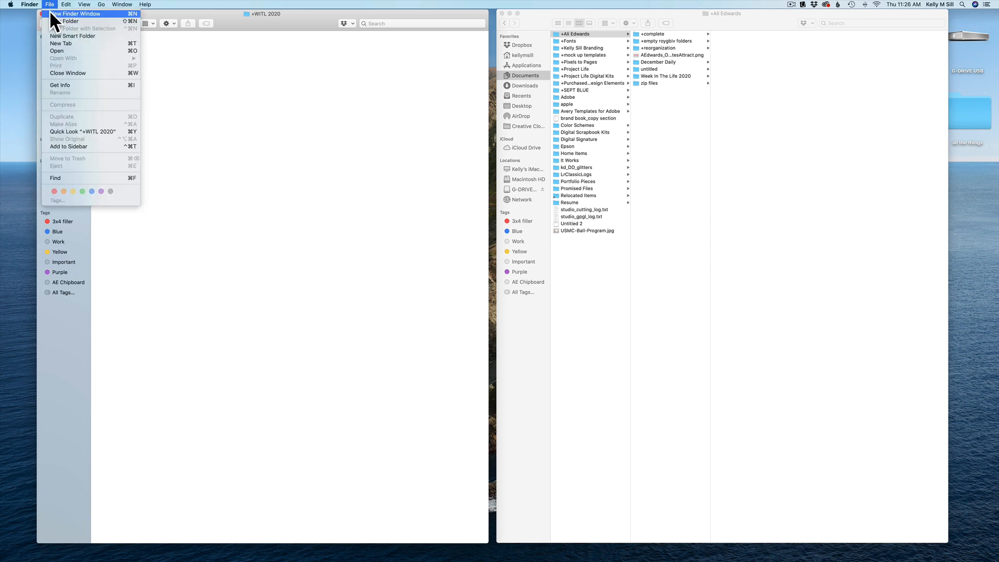
pyautogui.click(49, 22)
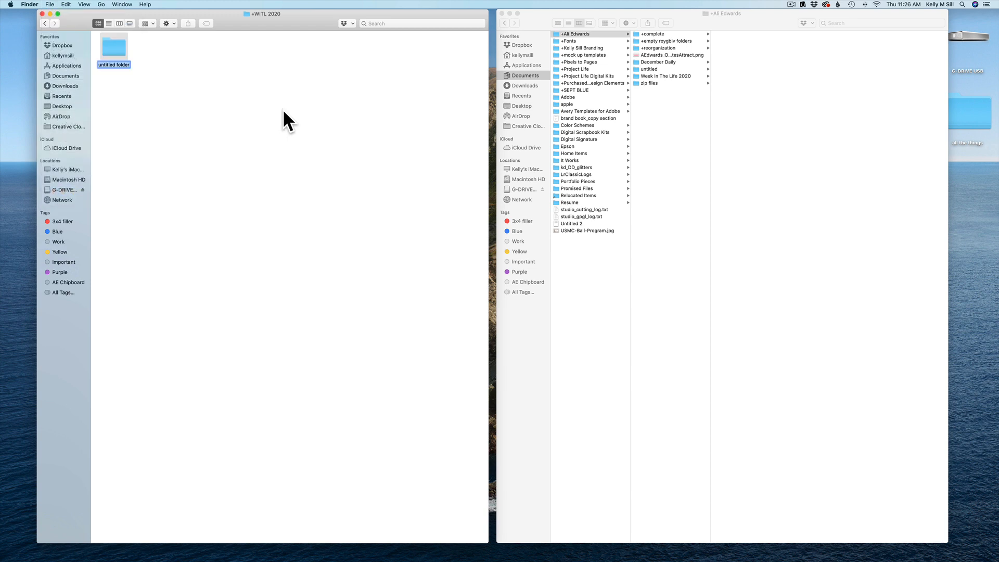
pyautogui.write('3x4 journal cards')
pyautogui.click(294, 159)
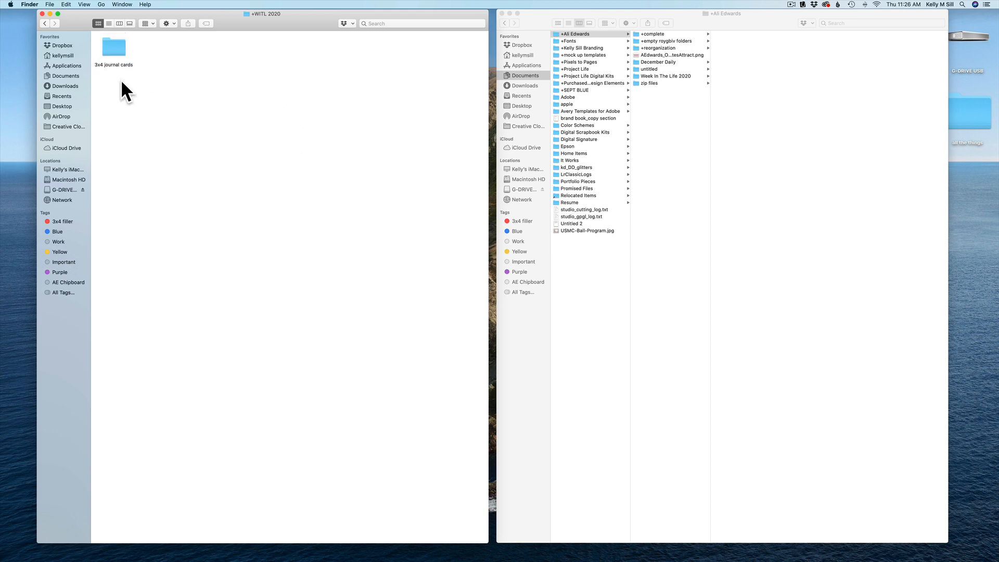
# Copy all color folders, 0-pink to 10-multi color, from +empty roygbiv folders into the 3x4 journal cards folder.
pyautogui.doubleClick(120, 49)
pyautogui.click(688, 19)
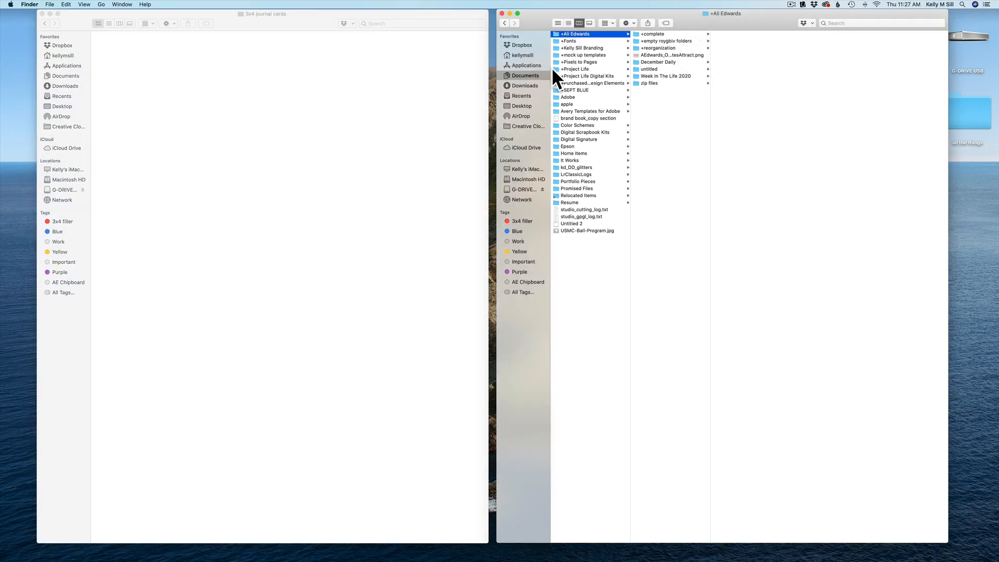
pyautogui.click(659, 47)
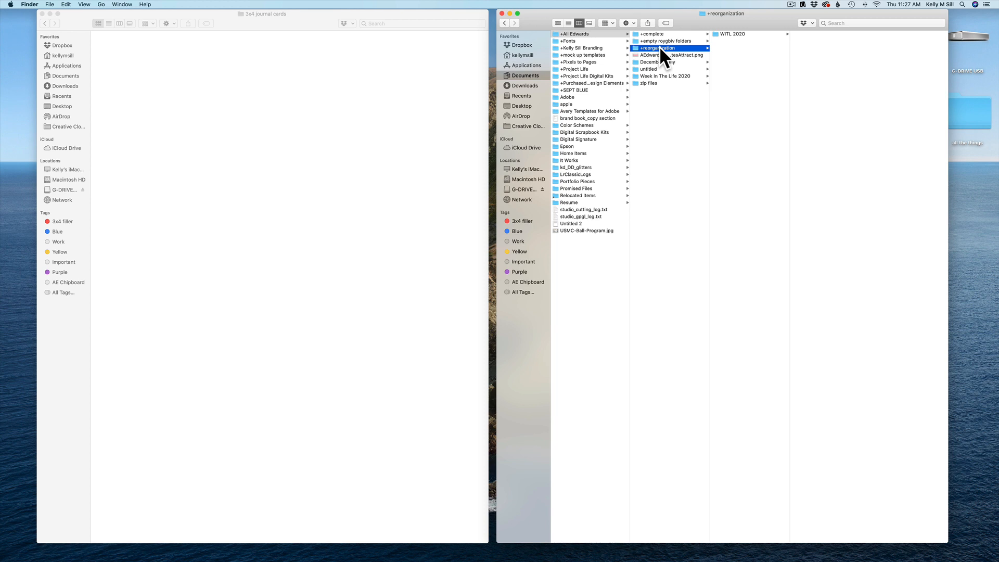
pyautogui.click(664, 41)
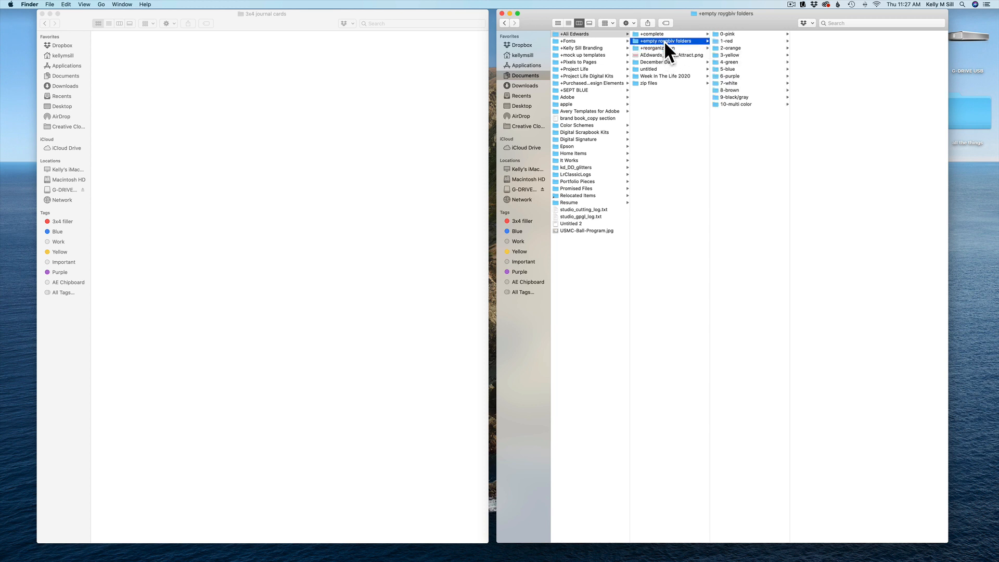
pyautogui.moveTo(753, 132); pyautogui.dragTo(732, 32)
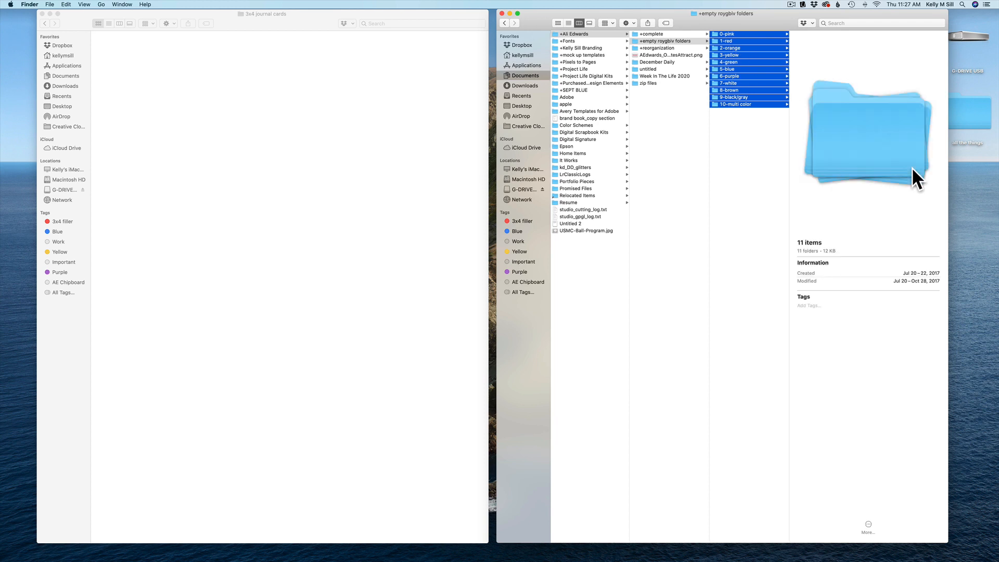
pyautogui.click(337, 191)
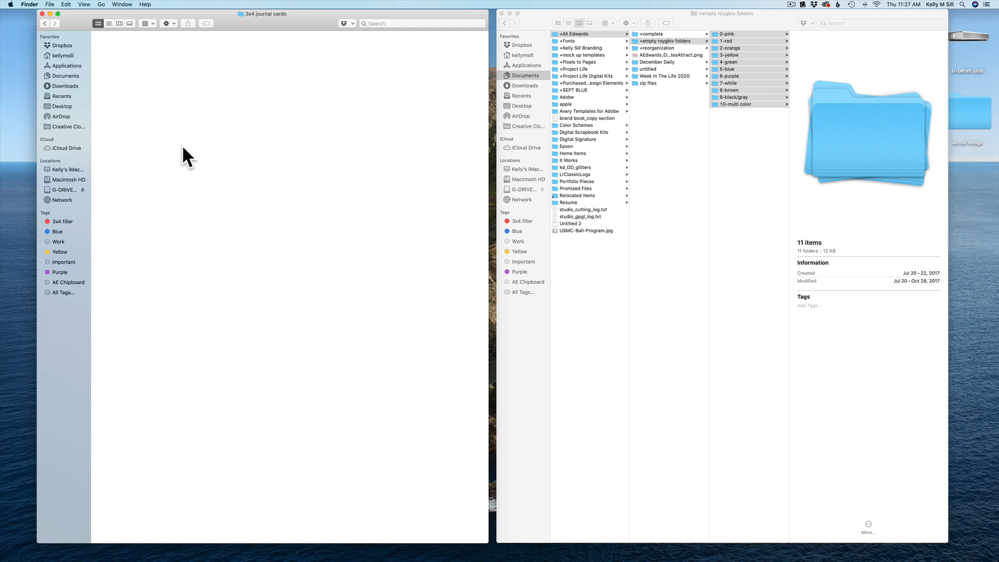
pyautogui.press('super+v')
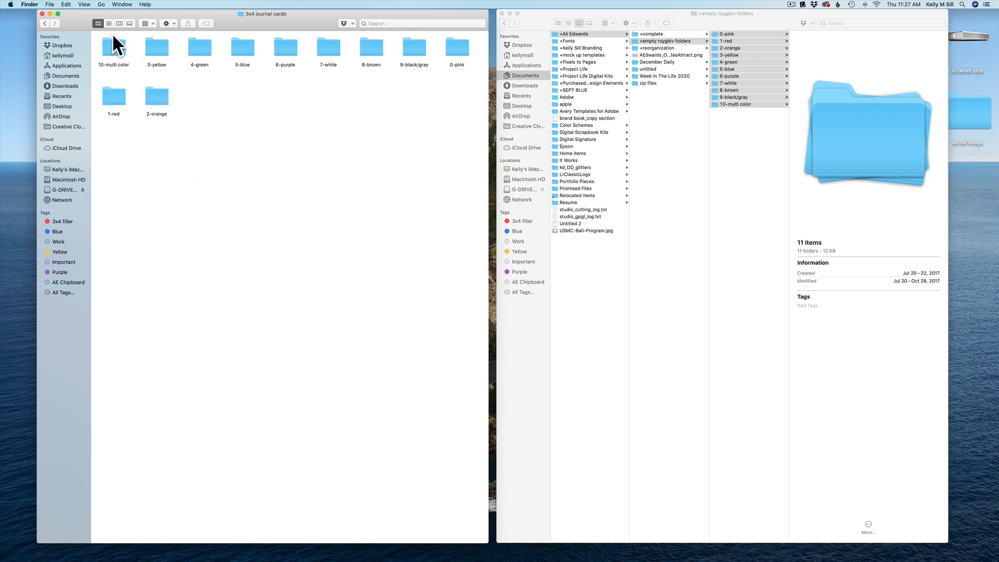
# Sort the color folders in 3x4 journal cards by name.
pyautogui.click(83, 4)
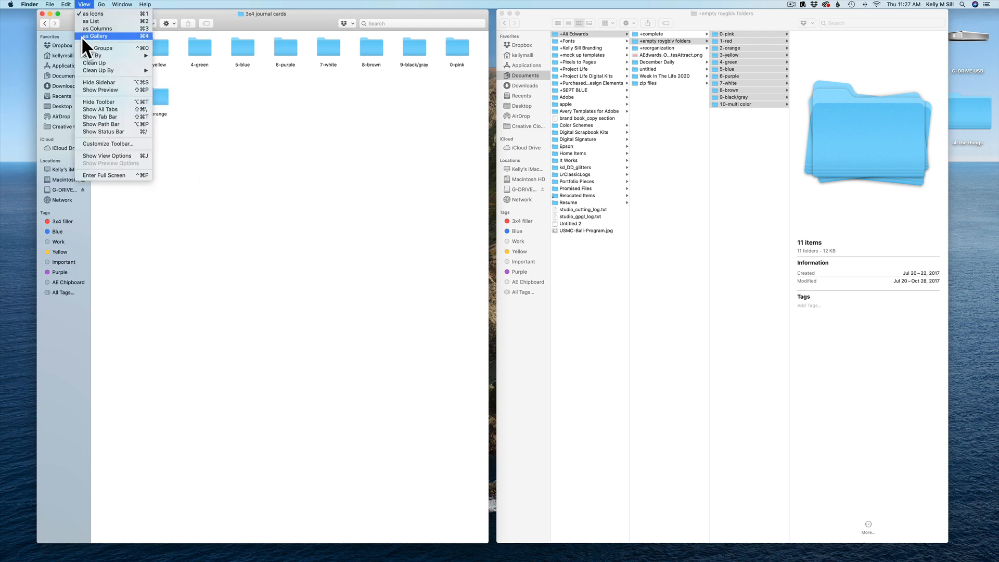
pyautogui.moveTo(85, 68)
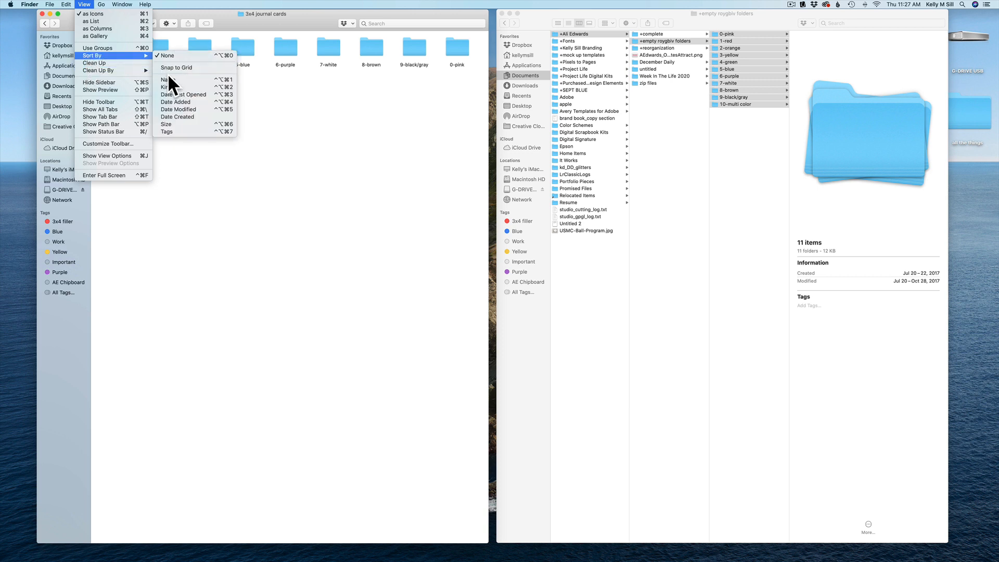
pyautogui.click(167, 72)
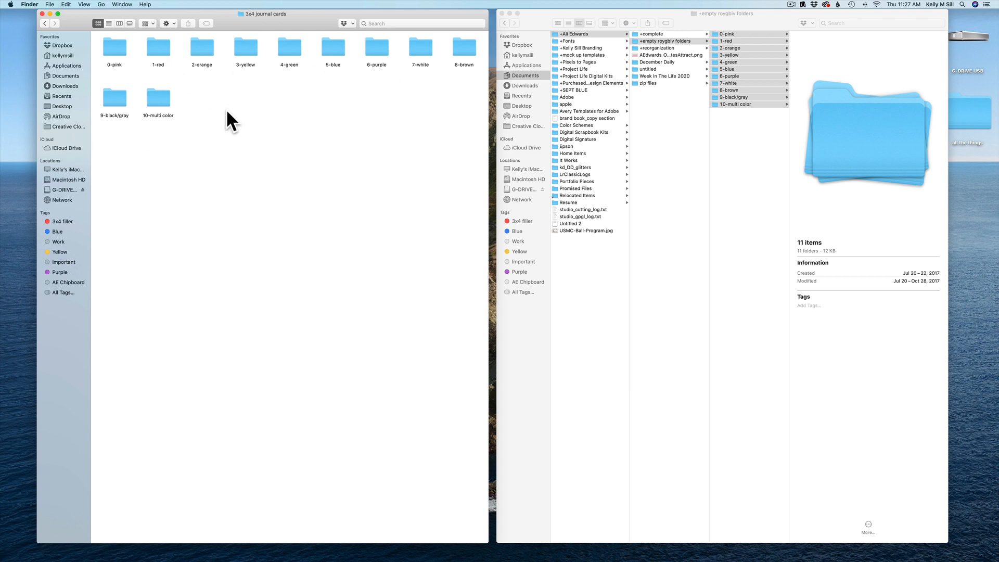
# Show +reorganization's WITL 2020 folder as icons and open AEdwards_3x4JournalCards within the AEMiniKit's journal card set.
pyautogui.click(768, 229)
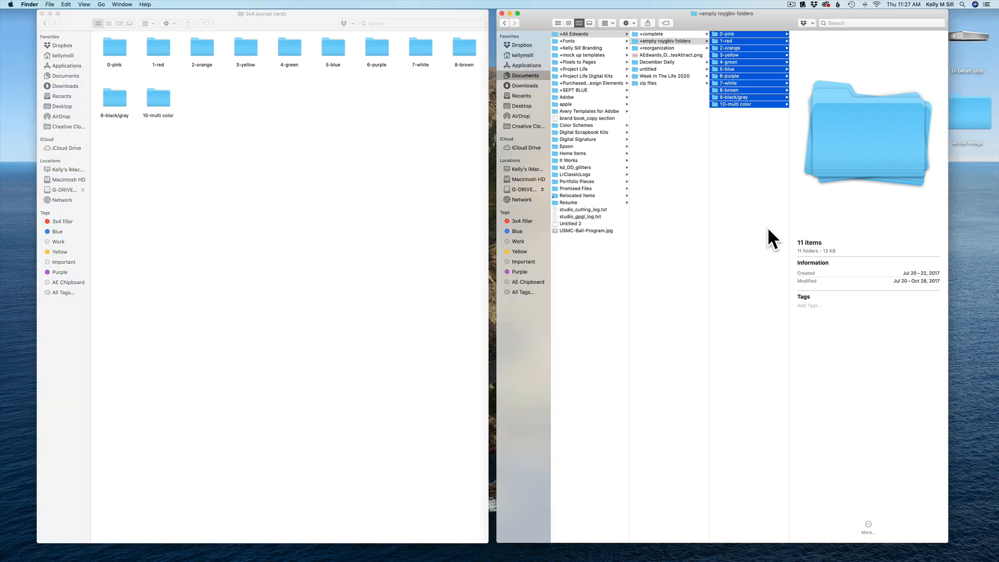
pyautogui.click(669, 48)
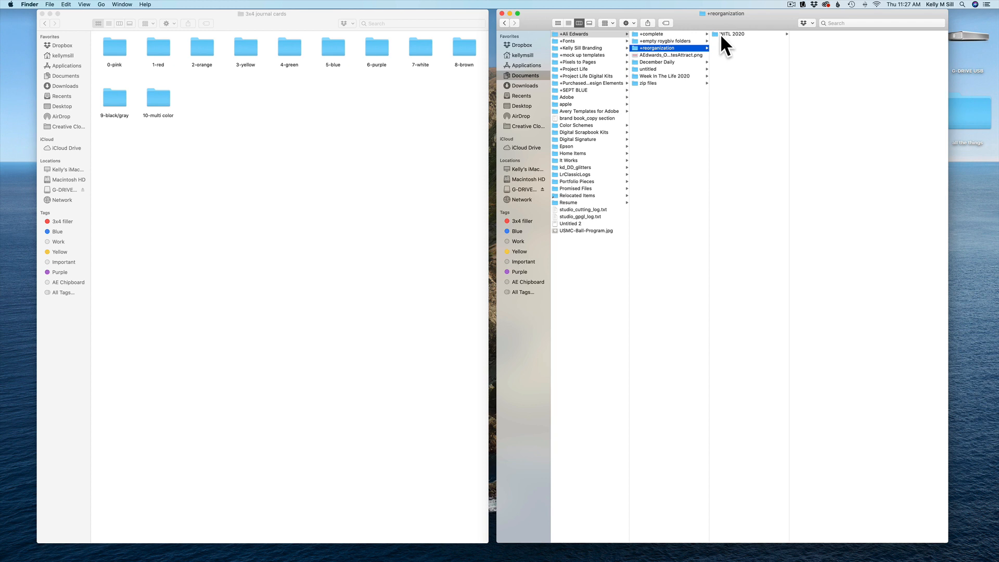
pyautogui.click(720, 33)
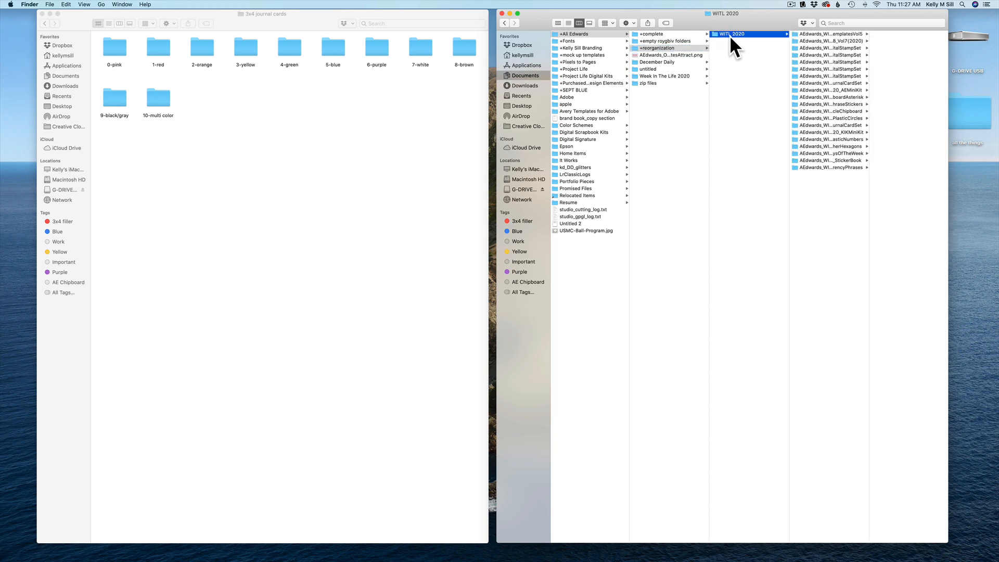
pyautogui.click(557, 23)
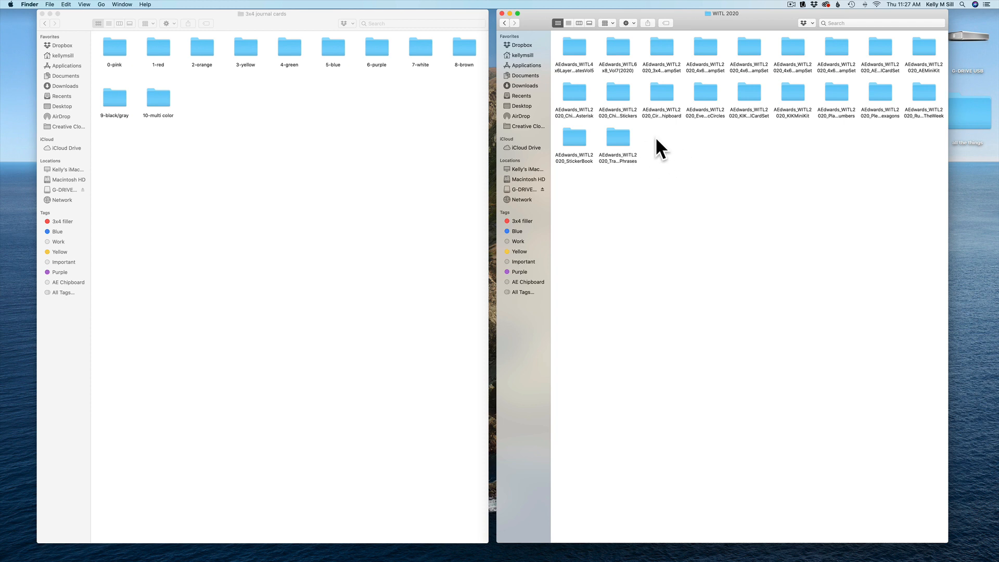
pyautogui.doubleClick(922, 48)
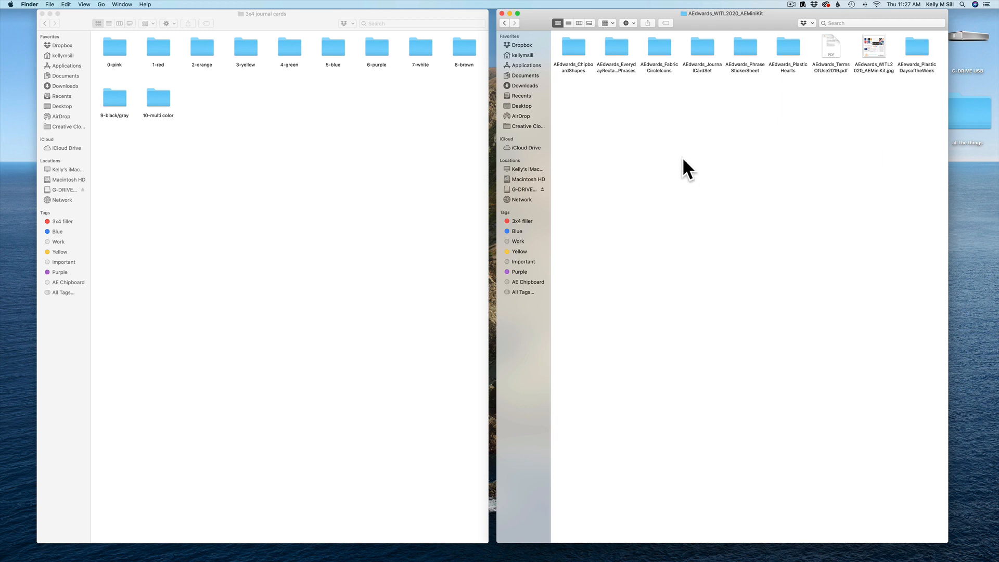
pyautogui.doubleClick(700, 48)
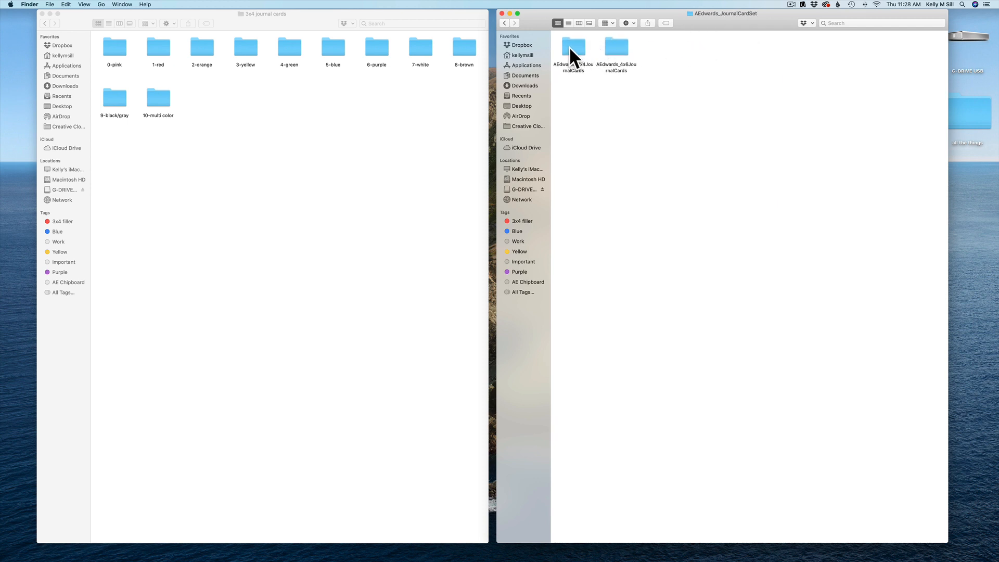
pyautogui.doubleClick(569, 45)
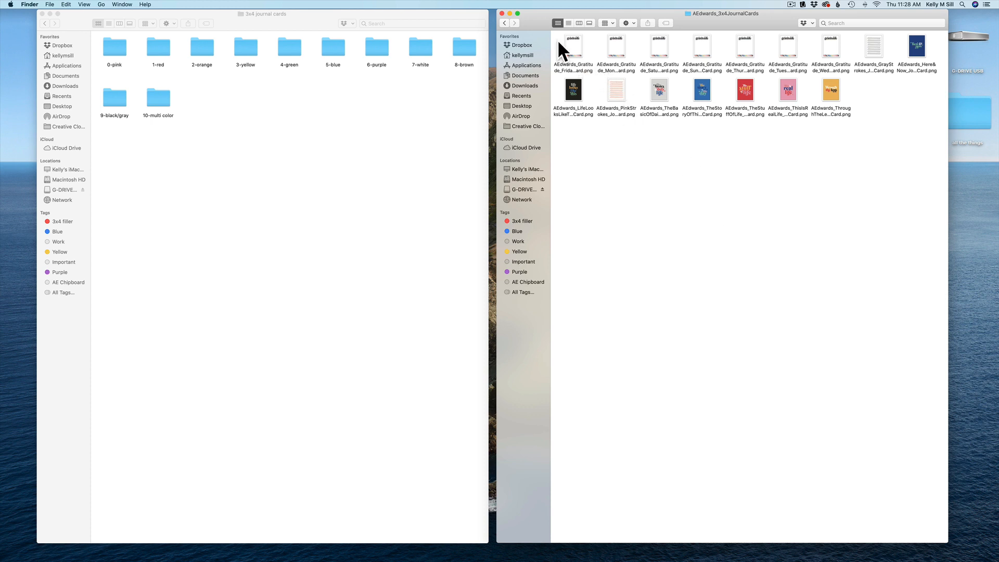
# Copy the seven Gratitude cards and the GrayStrokes and PinkStrokes cards into the 3x4 journal cards folder.
pyautogui.moveTo(558, 38); pyautogui.dragTo(869, 44)
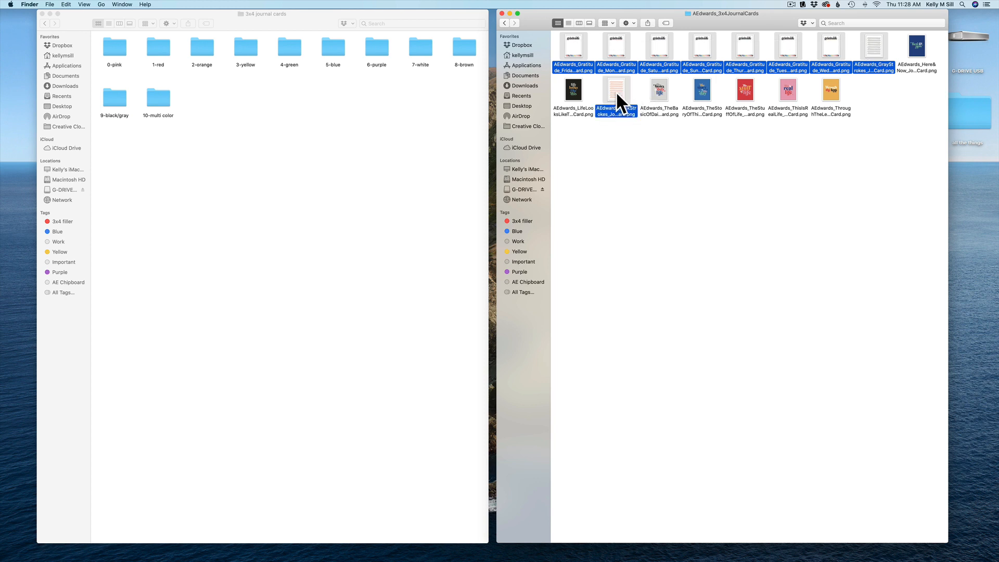
pyautogui.click(219, 284)
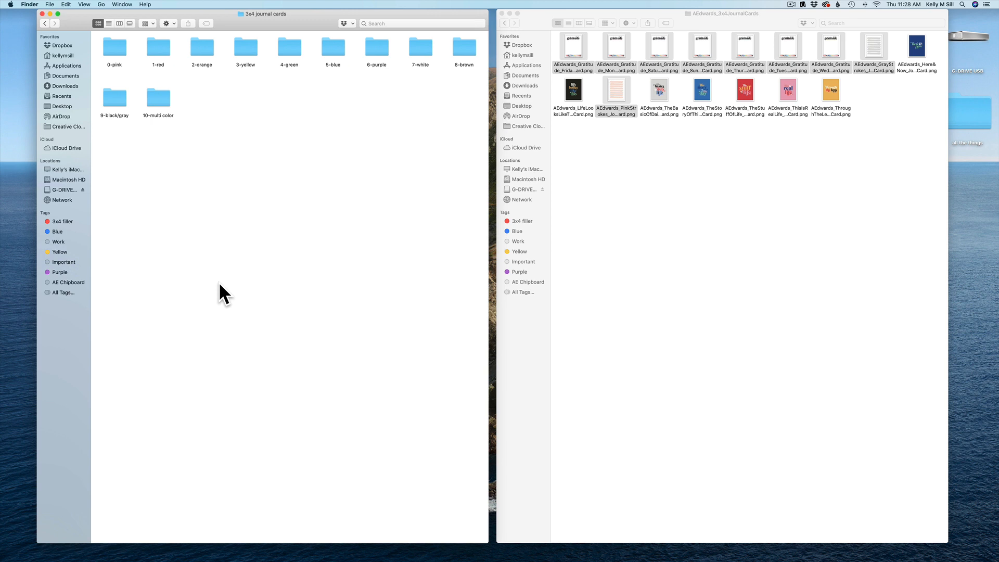
pyautogui.press('super+v')
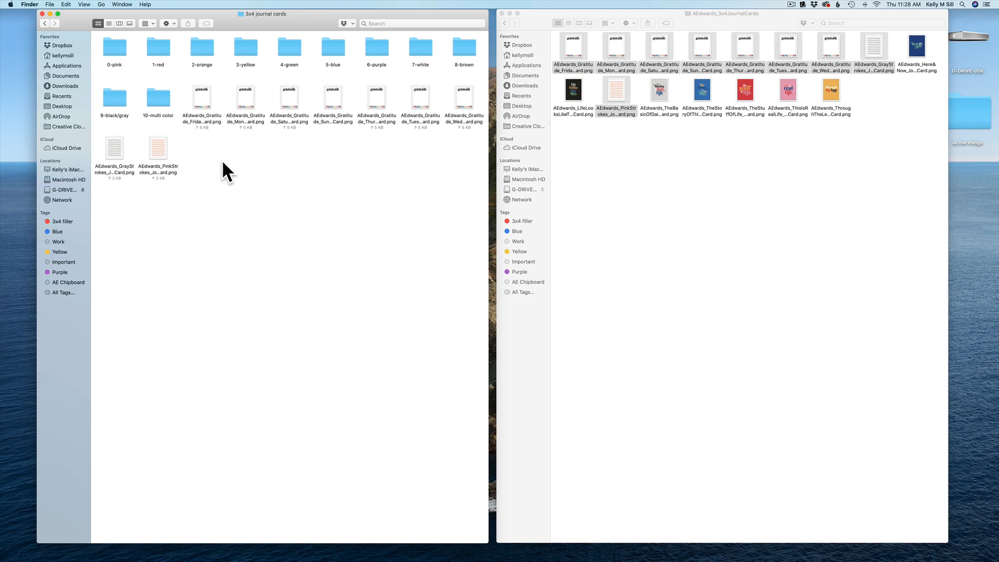
# Preview the Friday Gratitude card in 3x4 journal cards, and move all the Gratitude cards into the 10-multi color folder.
pyautogui.click(203, 103)
pyautogui.press('space')
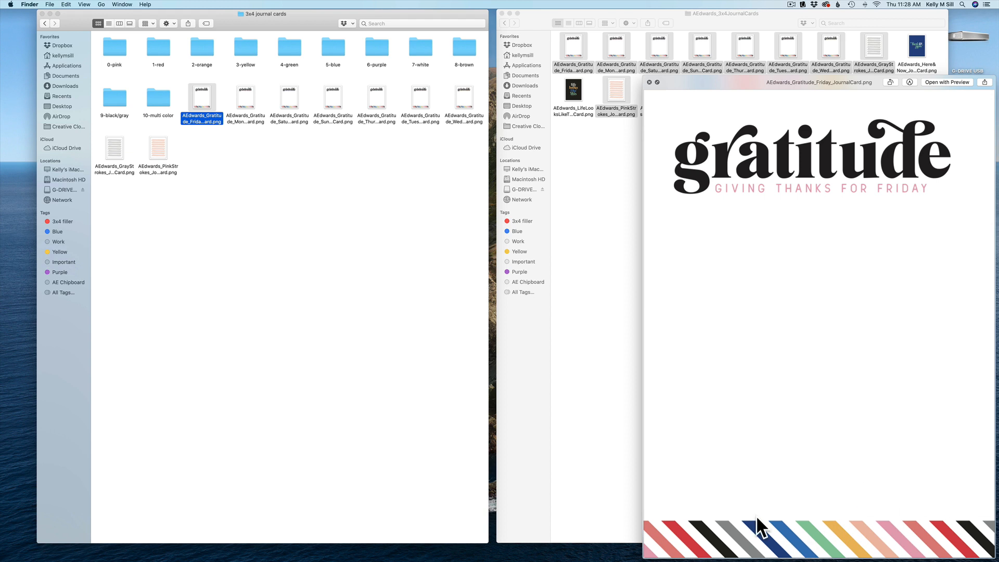
pyautogui.click(649, 82)
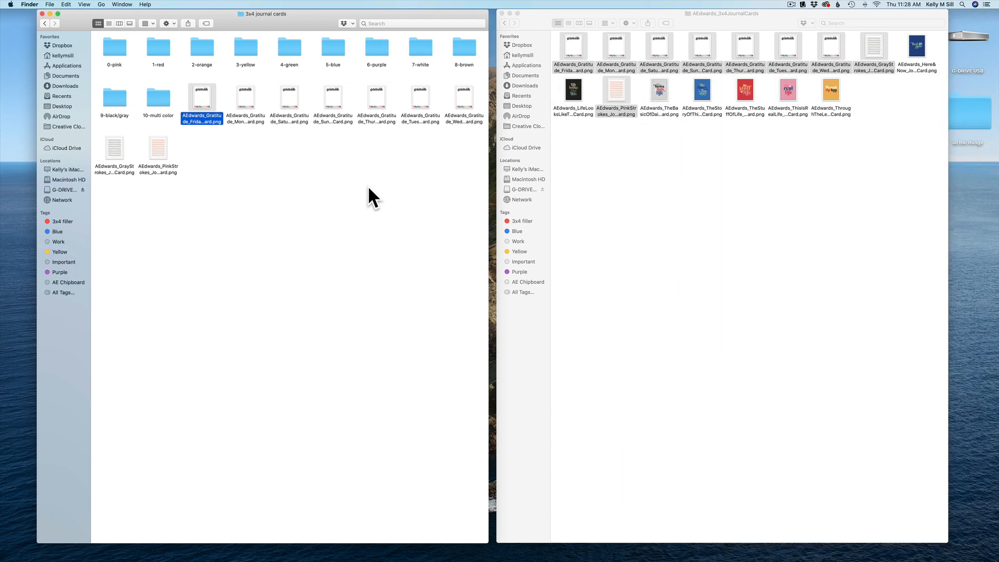
pyautogui.moveTo(193, 76); pyautogui.dragTo(461, 96)
pyautogui.moveTo(208, 97); pyautogui.dragTo(160, 98)
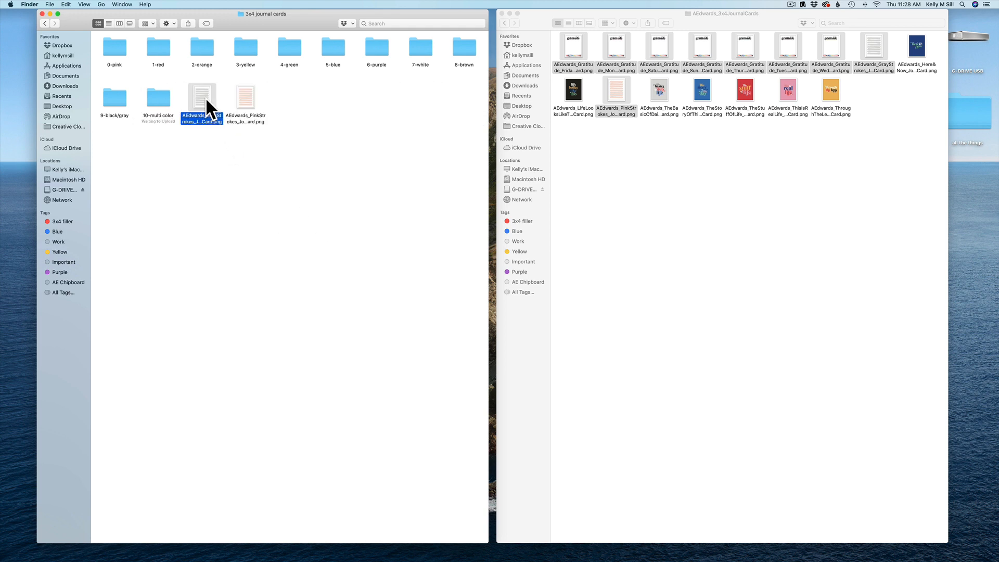
# Preview the GrayStrokes and PinkStrokes cards in the 3x4 journal cards folder.
pyautogui.press('space')
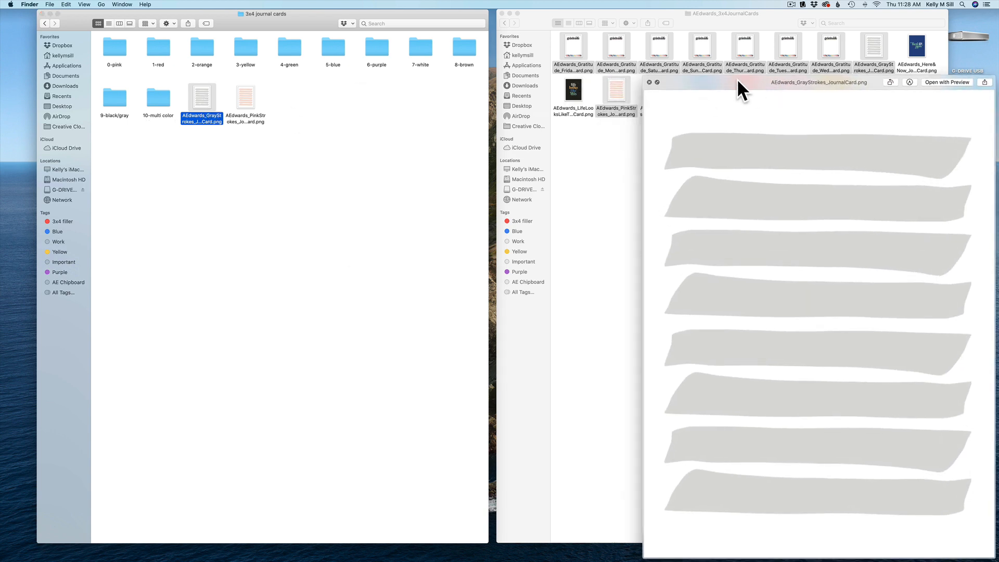
pyautogui.click(649, 82)
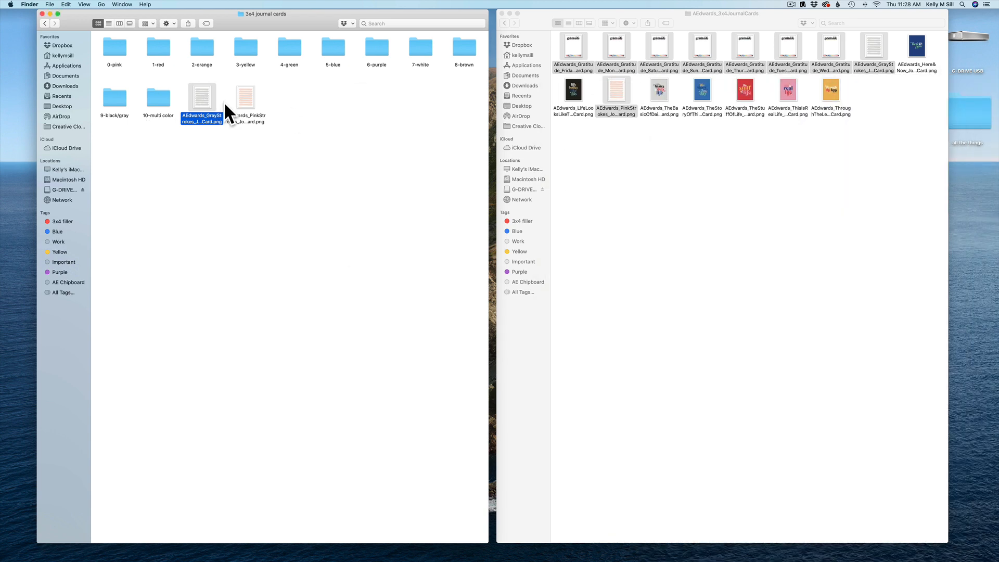
pyautogui.click(245, 104)
pyautogui.press('space')
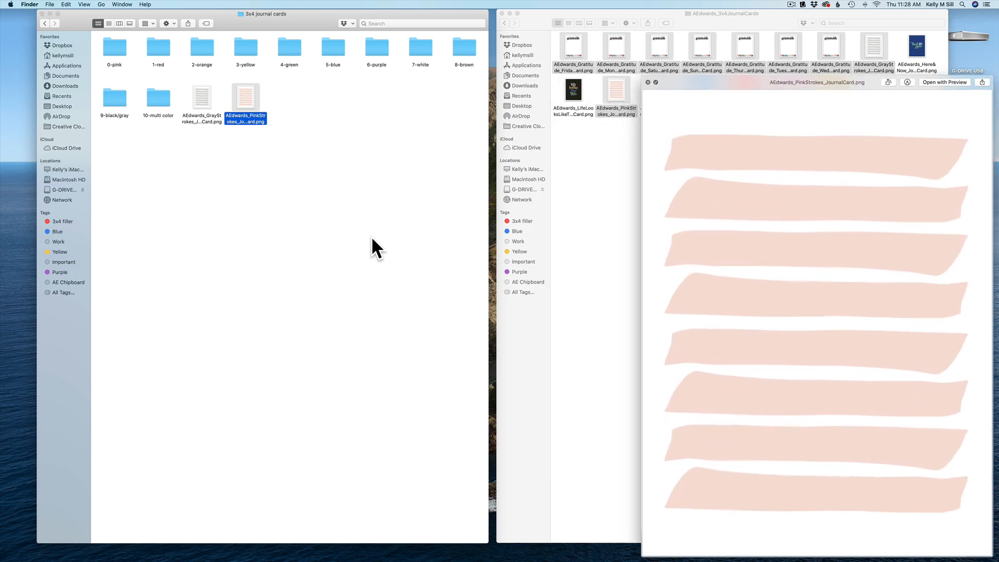
pyautogui.click(649, 83)
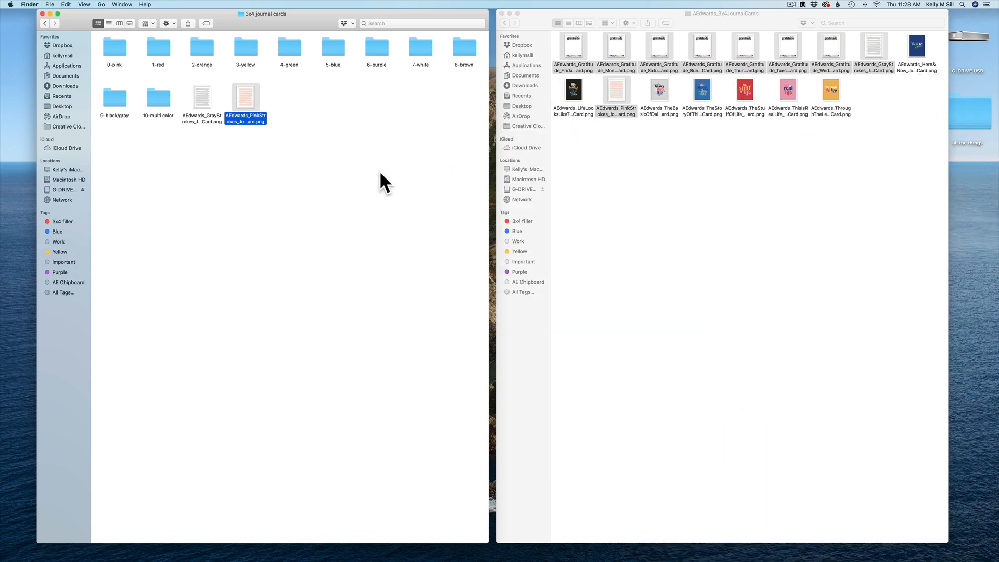
# Move the GrayStrokes card into 9-black/gray and the PinkStrokes card into 0-pink.
pyautogui.click(187, 111)
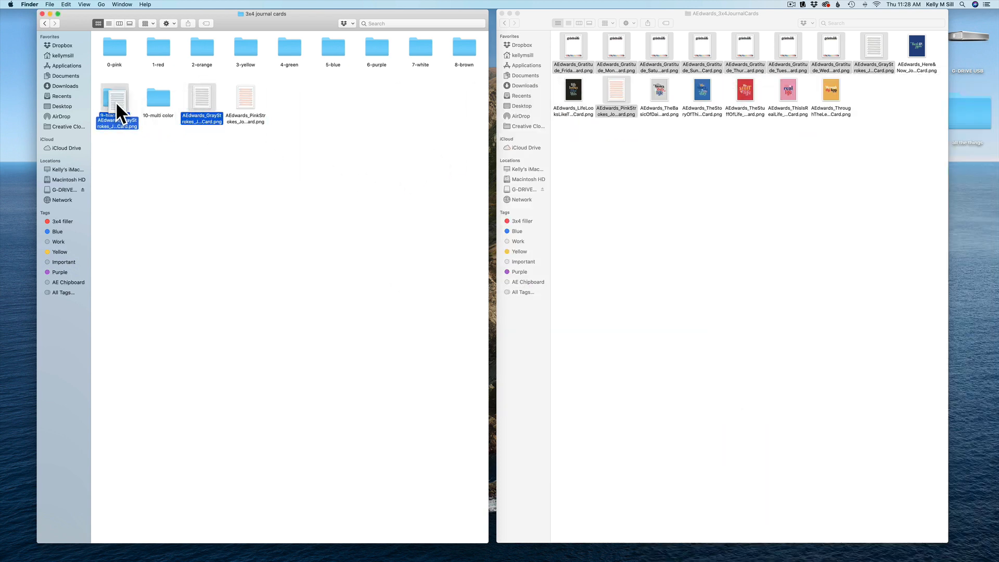
pyautogui.moveTo(116, 102); pyautogui.dragTo(114, 98)
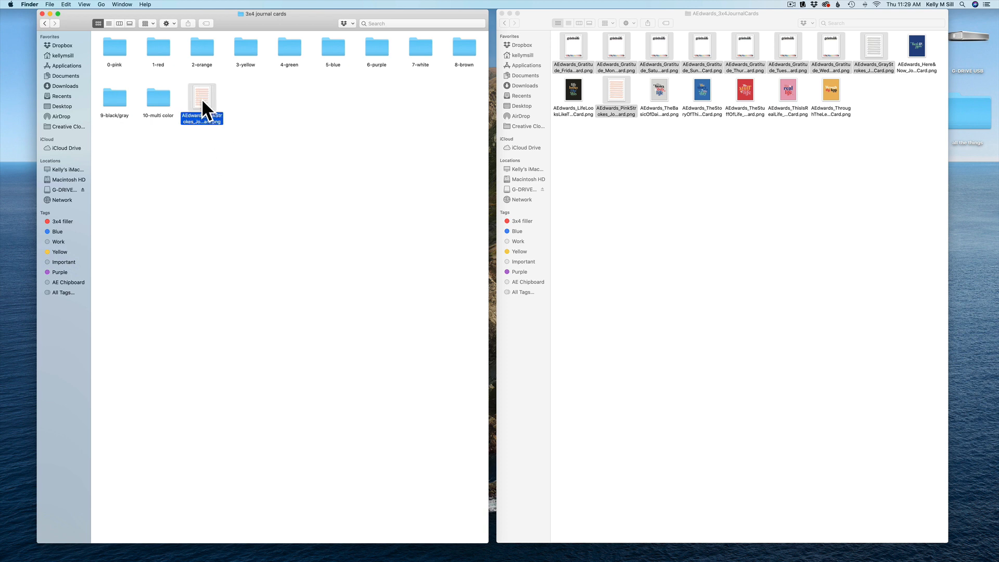
pyautogui.moveTo(112, 51); pyautogui.dragTo(113, 52)
# Create a folder named "3x4 filler cards" in +WITL 2020 and open it.
pyautogui.click(44, 23)
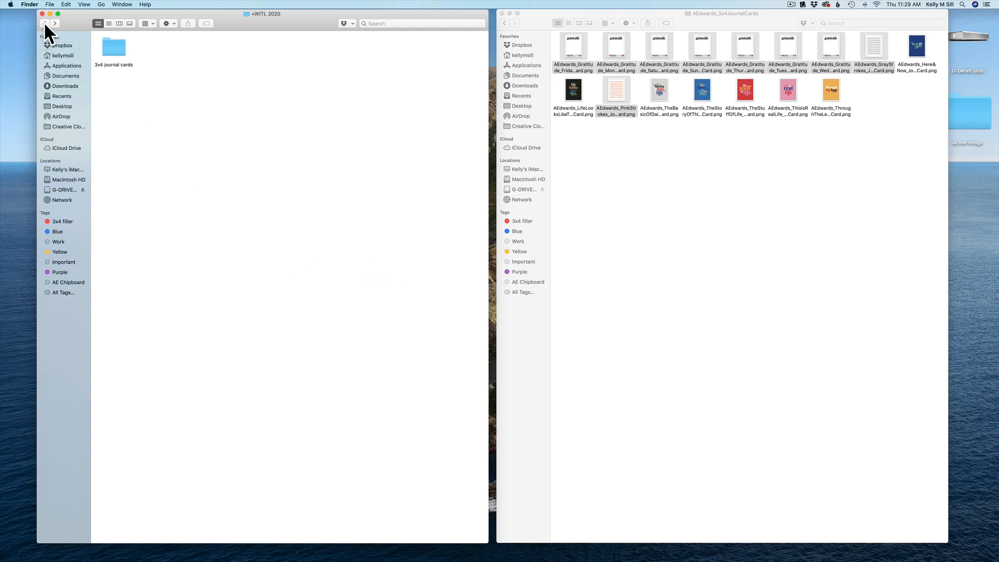
pyautogui.click(51, 2)
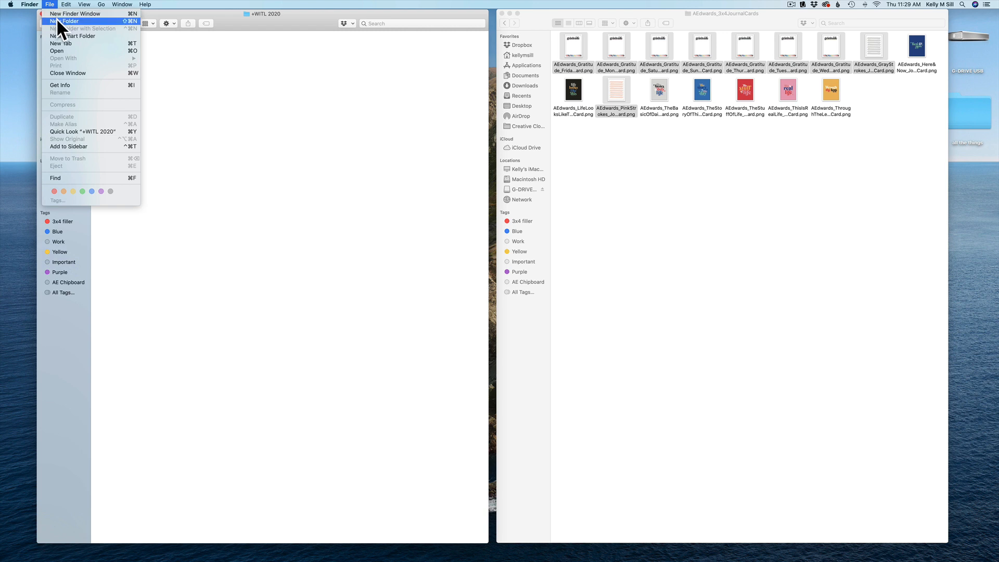
pyautogui.click(64, 21)
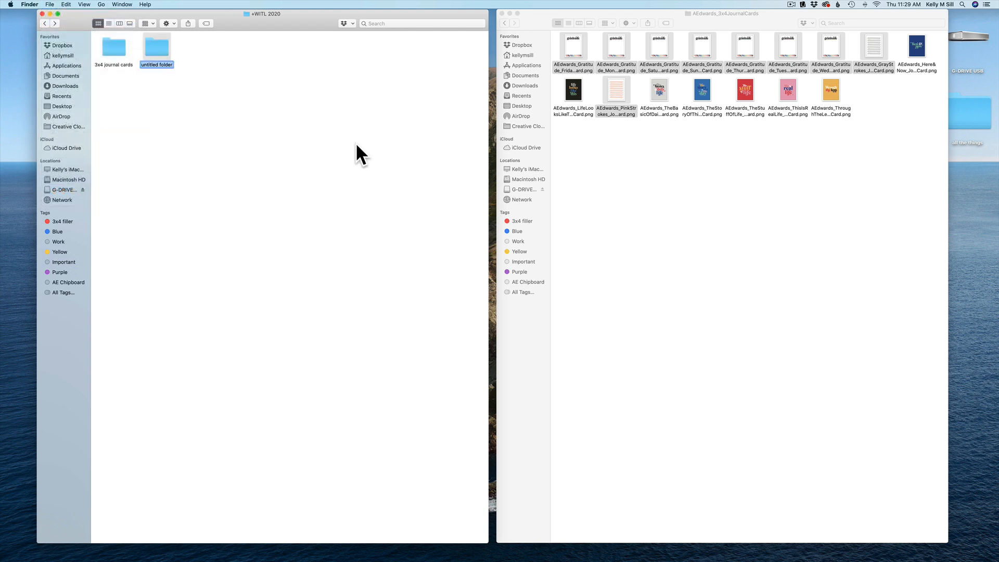
pyautogui.write('3x4 filler cards')
pyautogui.press('Return')
pyautogui.doubleClick(165, 51)
# Copy all eleven color folders, 0-pink through 10-multi color, from +empty roygbiv folders into 3x4 filler cards.
pyautogui.click(540, 23)
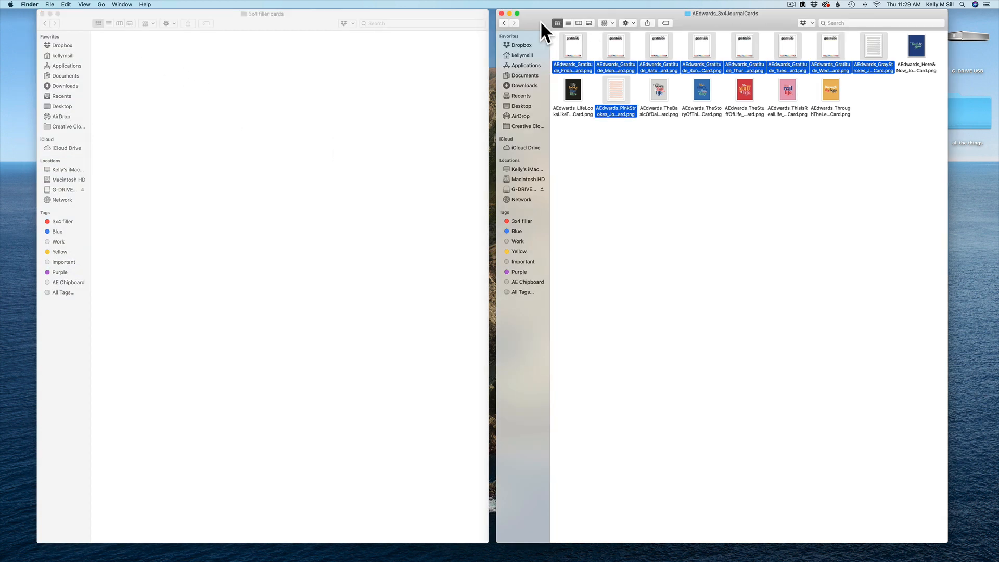
pyautogui.click(504, 23)
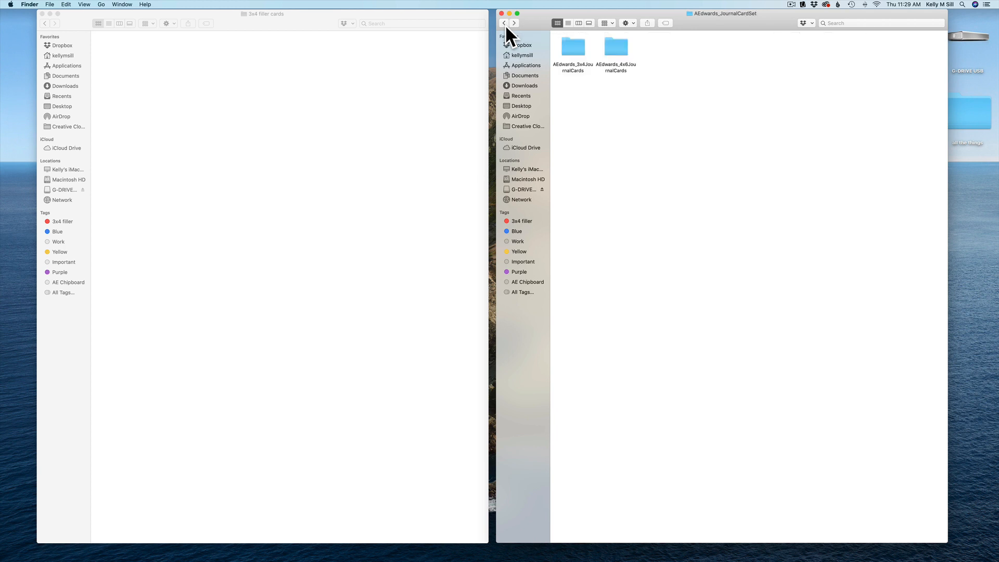
pyautogui.click(504, 23)
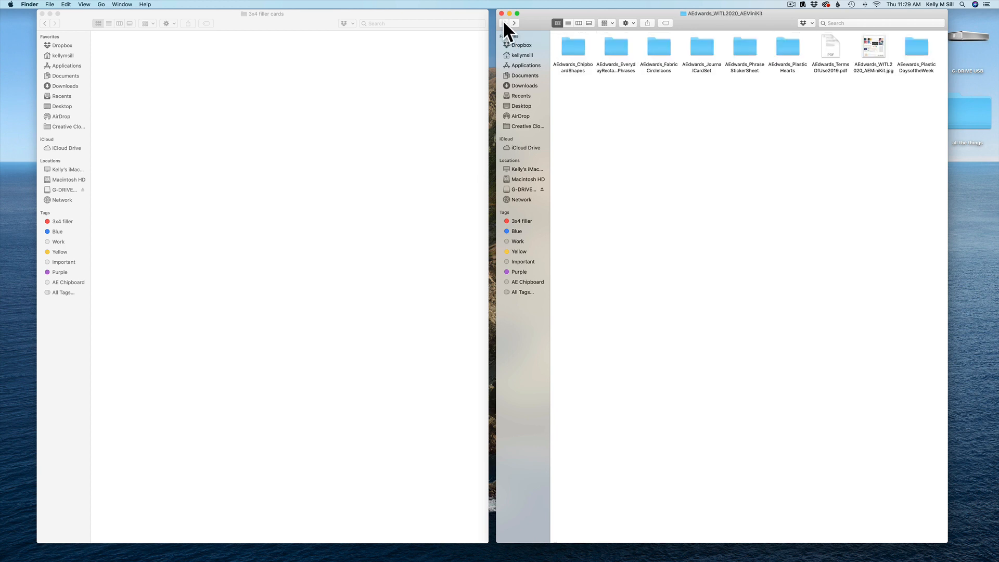
pyautogui.click(503, 23)
pyautogui.click(578, 23)
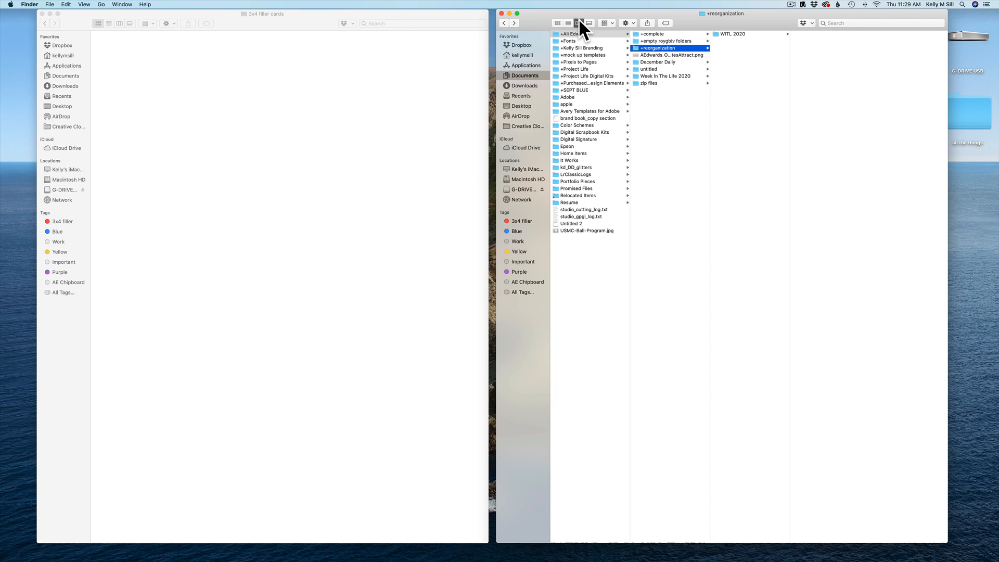
pyautogui.click(669, 41)
pyautogui.moveTo(751, 130); pyautogui.dragTo(734, 35)
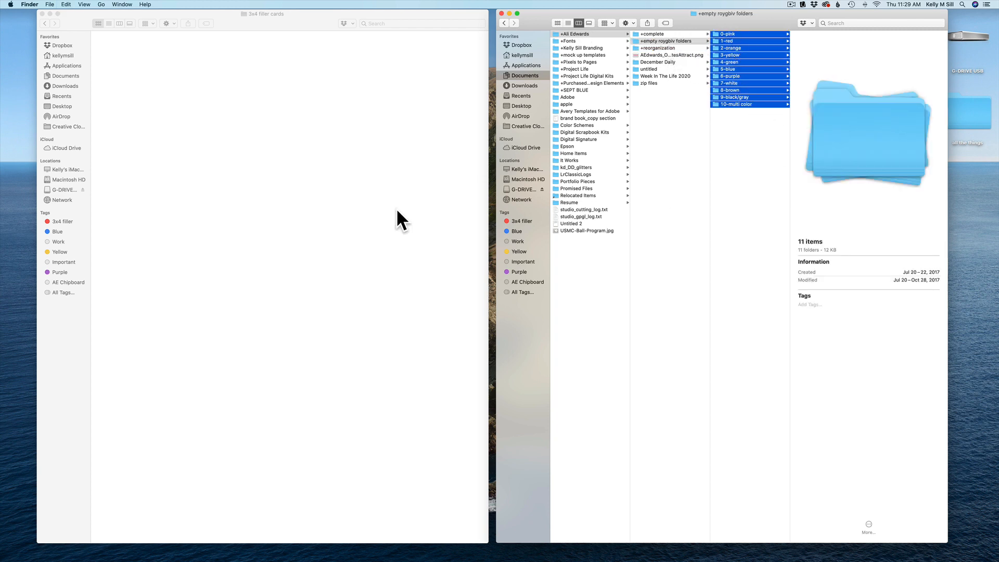
pyautogui.click(364, 202)
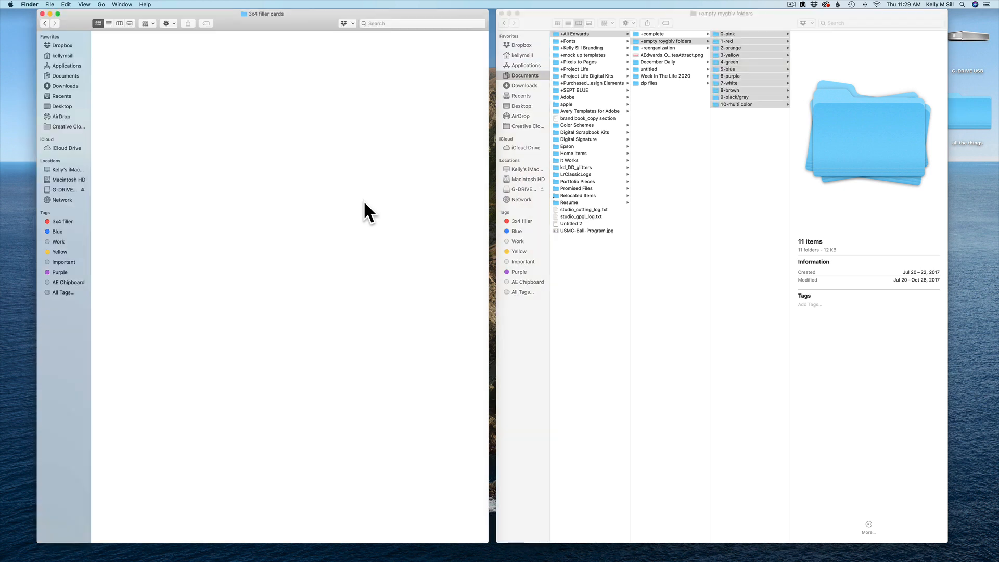
pyautogui.press('super+v')
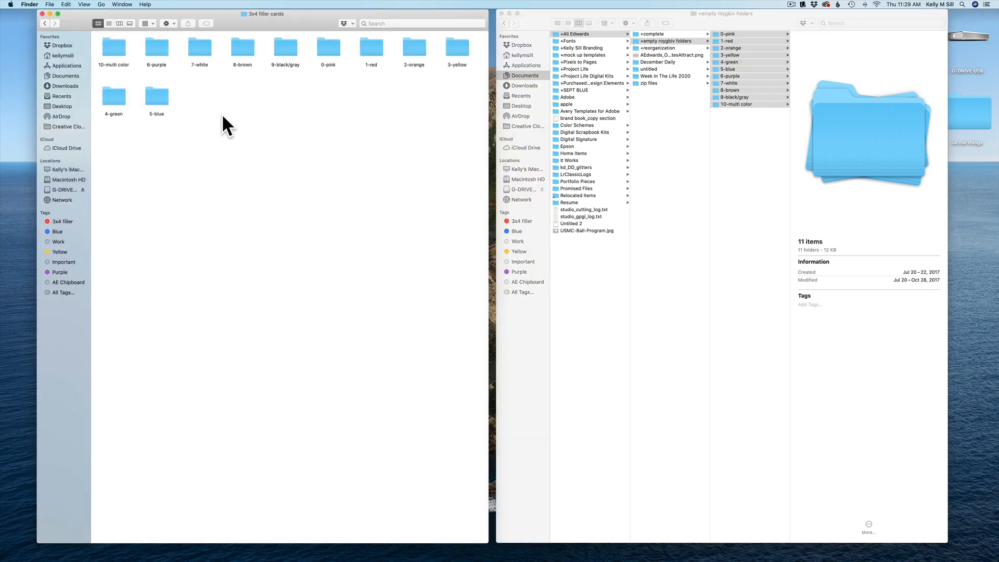
# Sort the color folders in 3x4 filler cards by name.
pyautogui.click(83, 4)
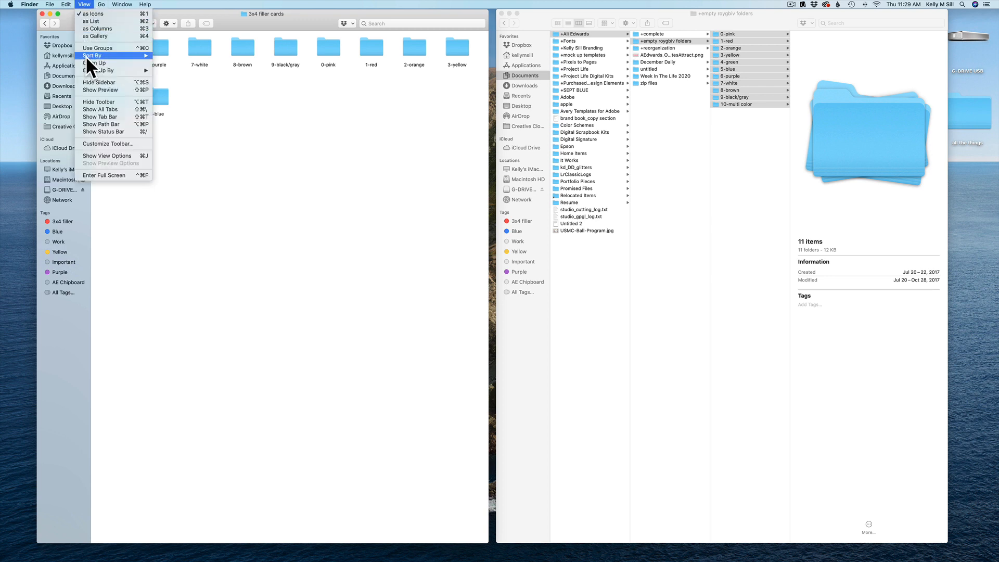
pyautogui.moveTo(91, 68)
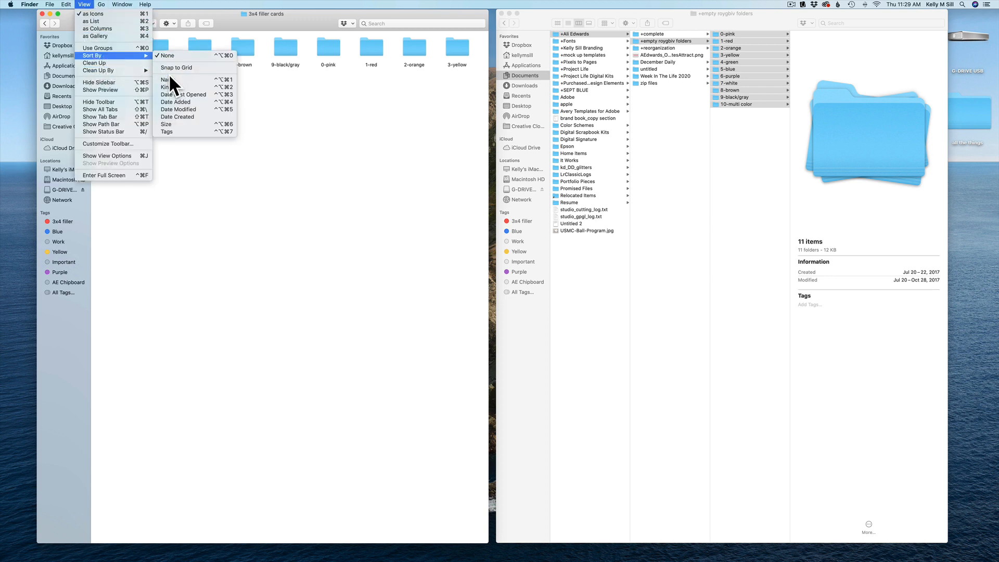
pyautogui.click(171, 79)
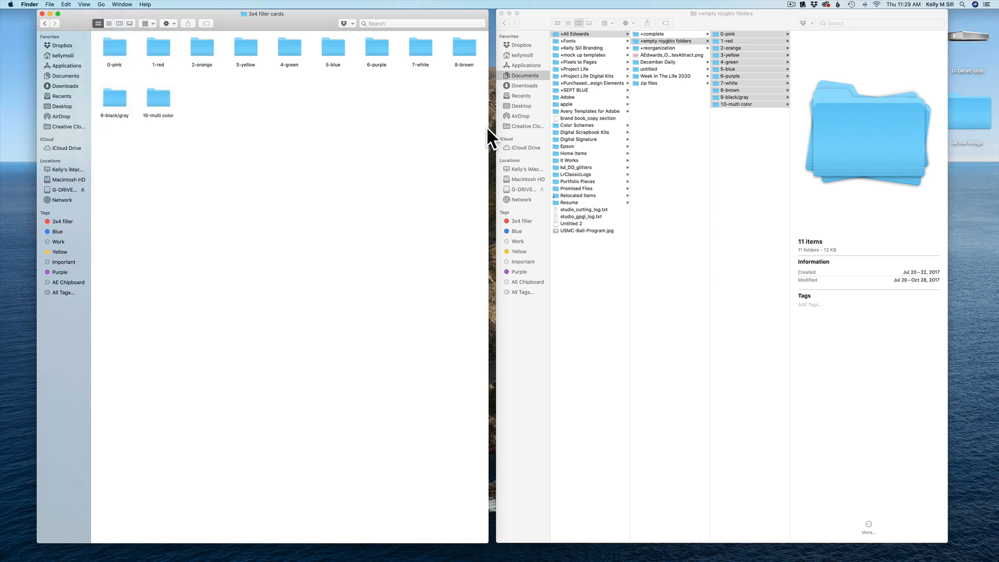
# Show +reorganization's WITL 2020 folder as icons and reopen AEdwards_3x4JournalCards inside the AEMiniKit's journal card set.
pyautogui.click(657, 46)
pyautogui.click(657, 47)
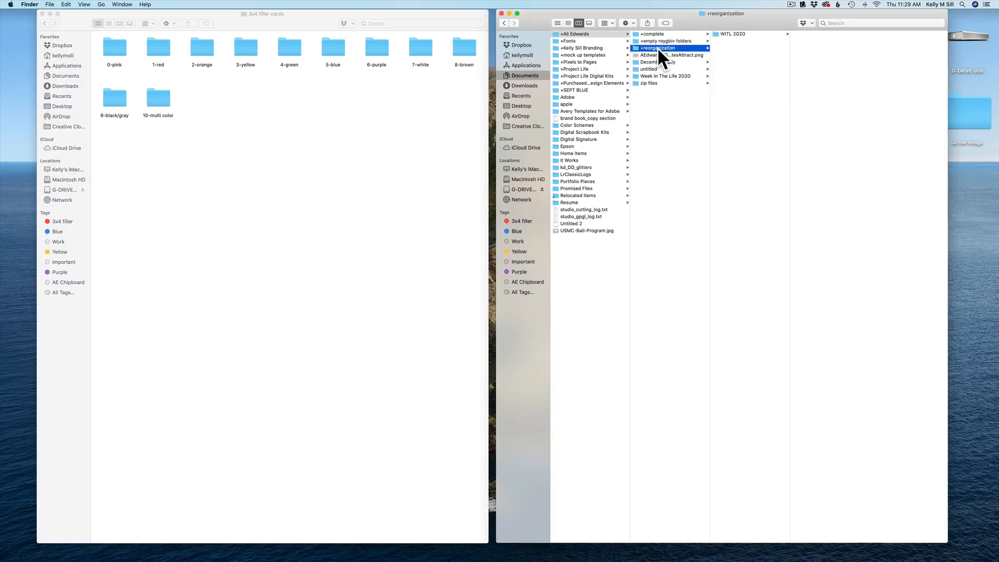
pyautogui.click(744, 34)
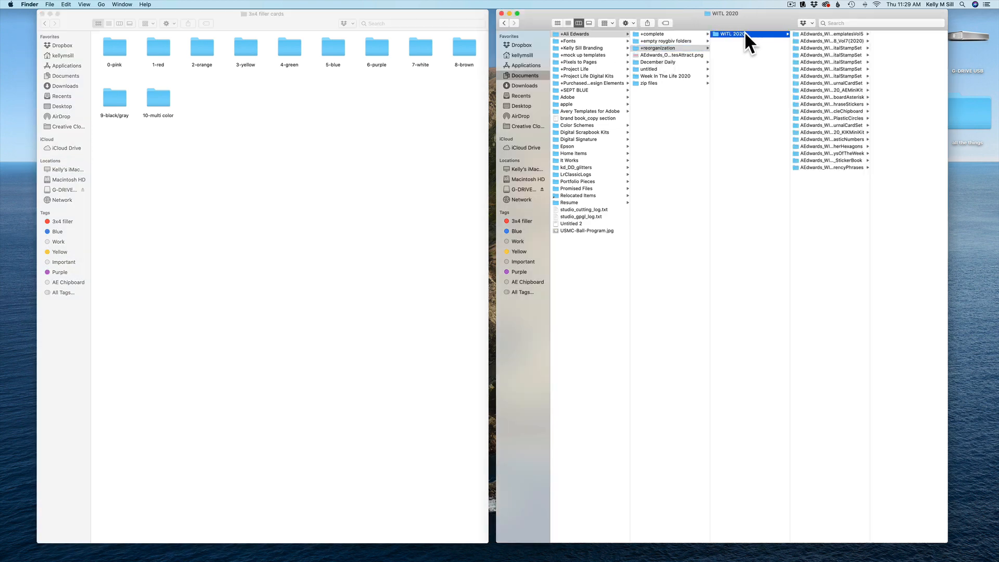
pyautogui.click(558, 23)
pyautogui.doubleClick(920, 54)
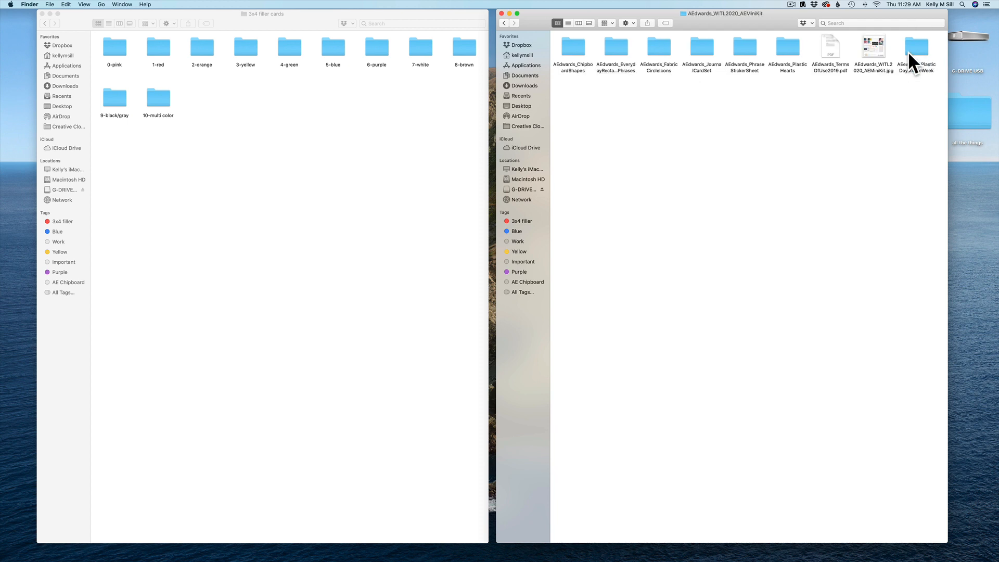
pyautogui.doubleClick(706, 50)
pyautogui.click(621, 46)
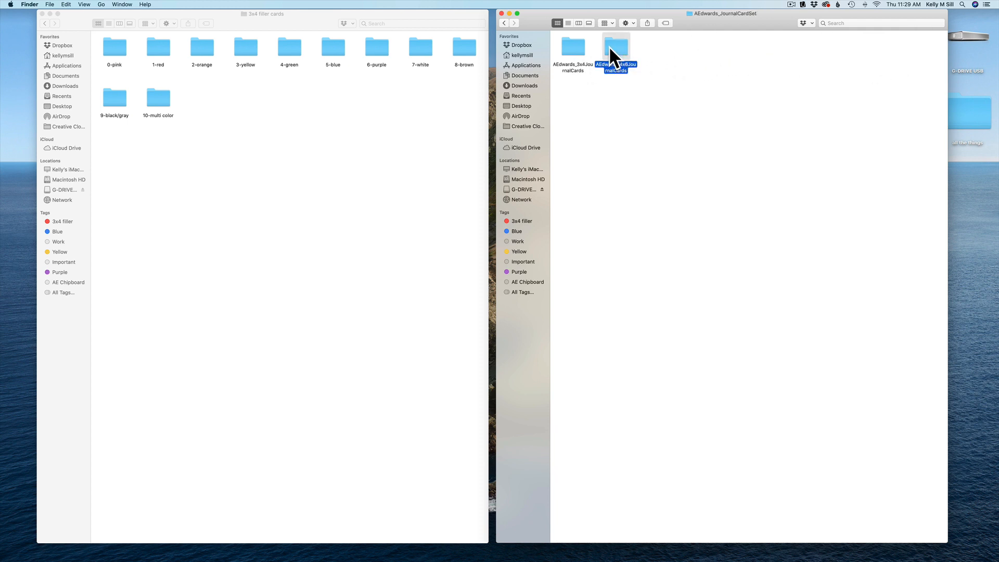
pyautogui.doubleClick(575, 46)
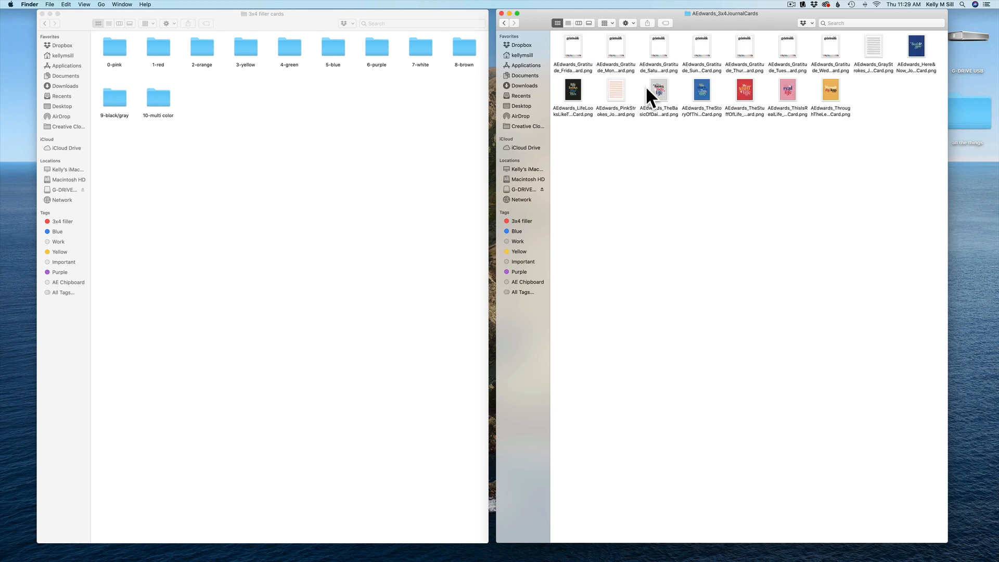
# Copy the seven solid-color phrase cards, from Here&Now to the yellow Through card, into the 3x4 filler cards folder.
pyautogui.moveTo(645, 85); pyautogui.dragTo(835, 98)
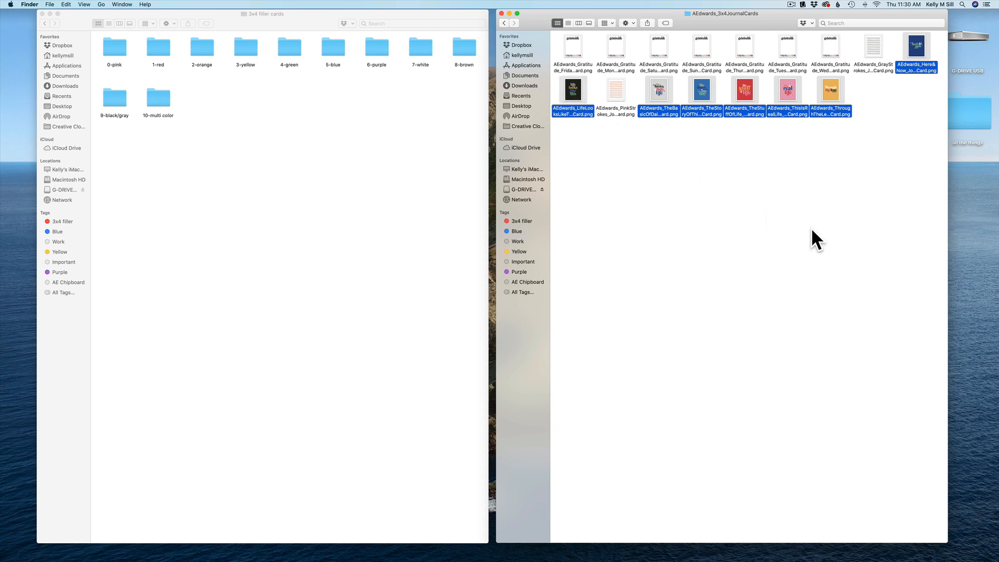
pyautogui.click(204, 195)
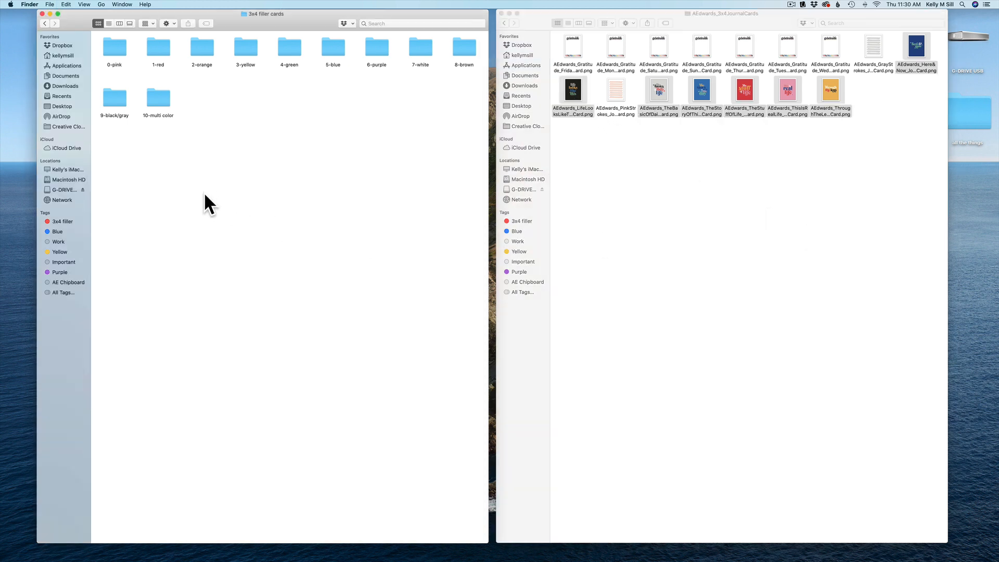
pyautogui.press('super+v')
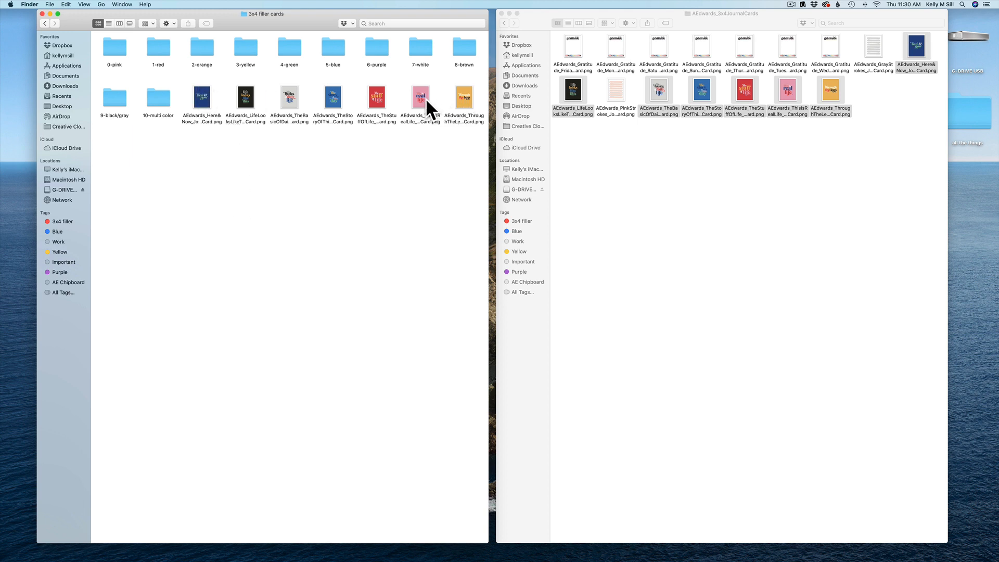
pyautogui.click(202, 104)
pyautogui.moveTo(327, 92); pyautogui.dragTo(326, 85)
pyautogui.moveTo(329, 47); pyautogui.dragTo(330, 49)
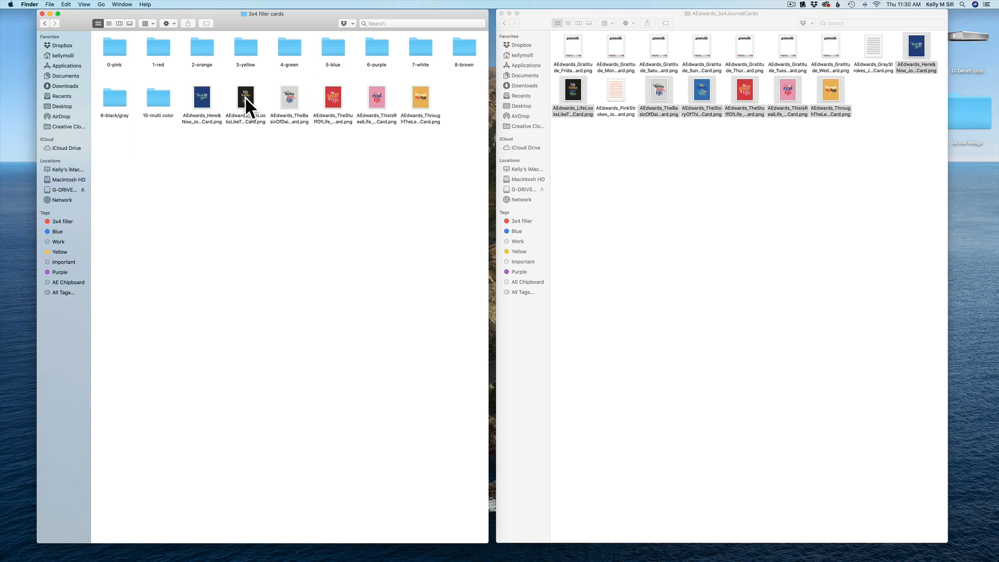
pyautogui.press('super+z')
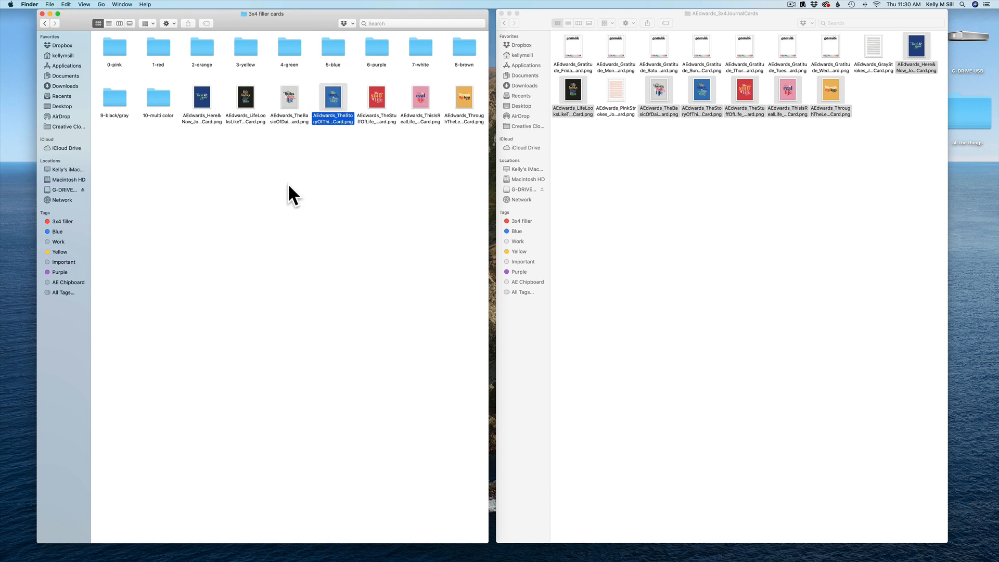
# Move the two blue filler cards into 5-blue, and the black LifeLooks and gray TheBasic cards into 9-black/gray.
pyautogui.click(203, 98)
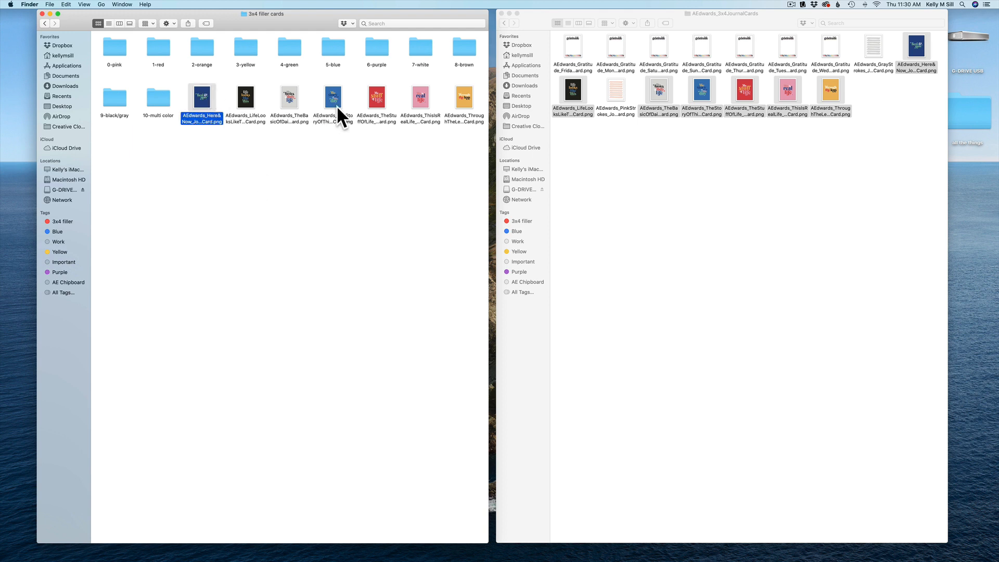
pyautogui.moveTo(336, 103); pyautogui.dragTo(336, 51)
pyautogui.click(205, 96)
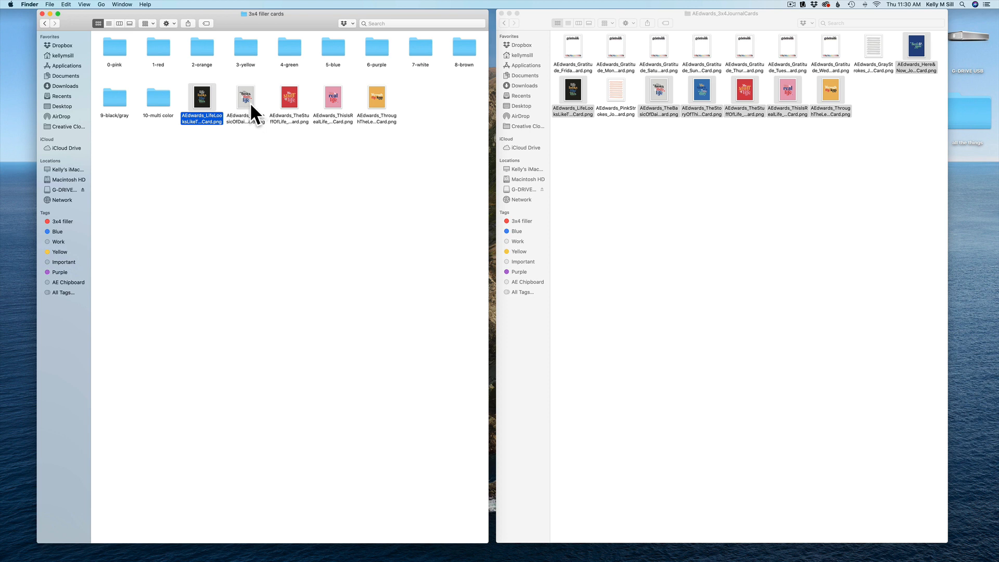
pyautogui.moveTo(246, 97); pyautogui.dragTo(118, 98)
# Move the red filler card into 1-red, the pink one into 0-pink and the yellow one into 3-yellow.
pyautogui.moveTo(201, 95); pyautogui.dragTo(161, 52)
pyautogui.moveTo(204, 95); pyautogui.dragTo(117, 50)
pyautogui.moveTo(200, 92); pyautogui.dragTo(245, 43)
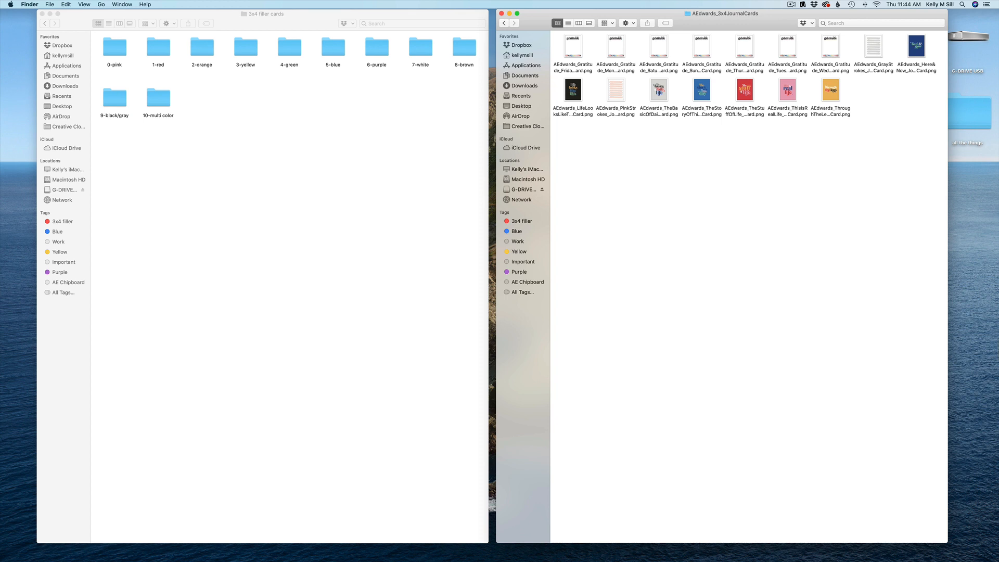
# Create a new folder named chipboard shapes inside the +WITL 2020 folder.
pyautogui.click(307, 241)
pyautogui.click(45, 23)
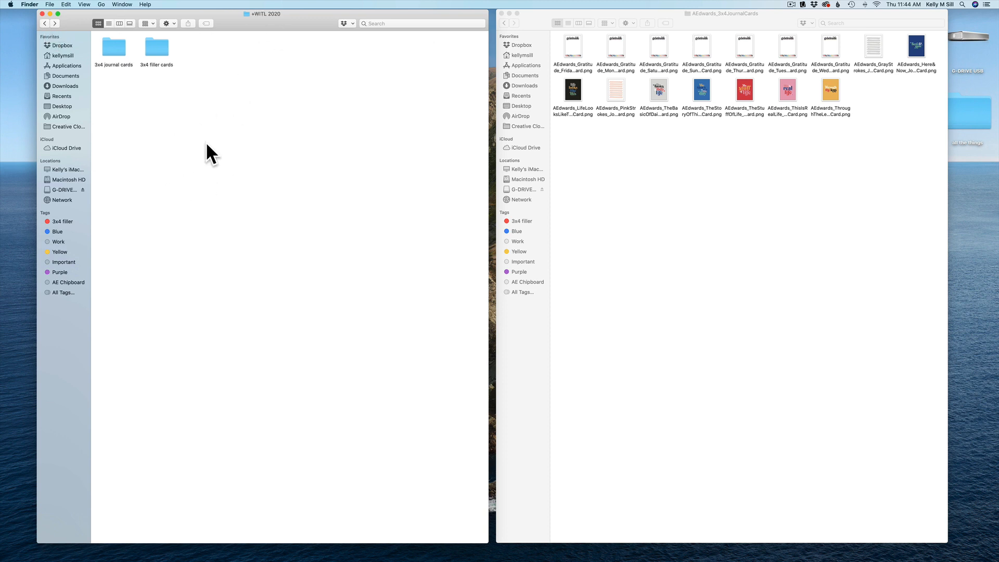
pyautogui.click(49, 4)
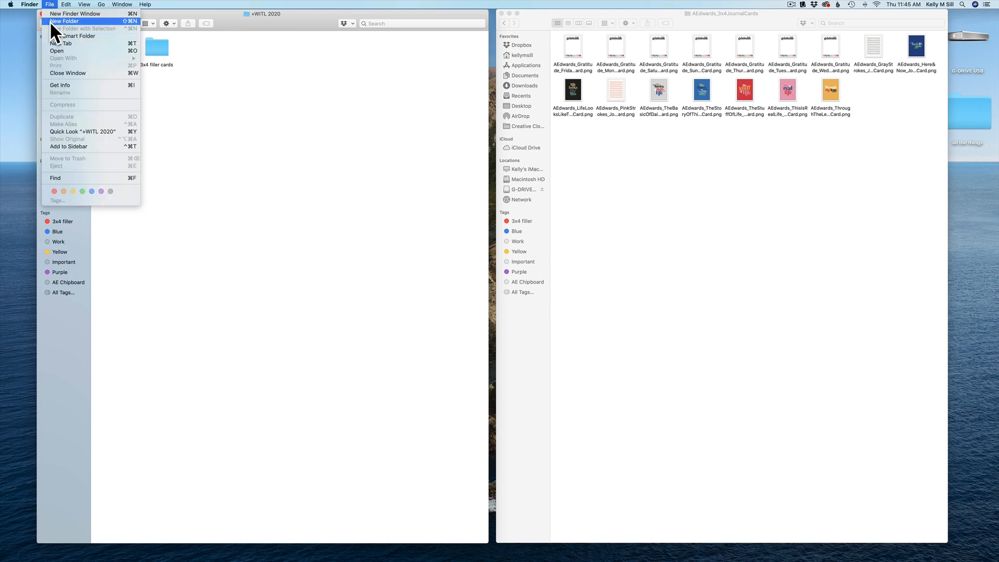
pyautogui.click(51, 22)
pyautogui.write('ch')
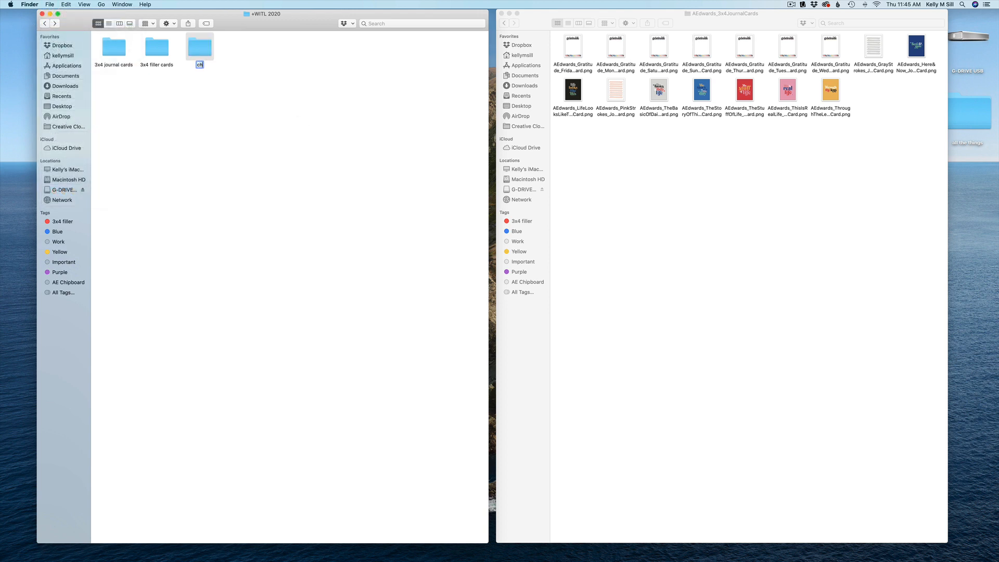
pyautogui.write('ipboard shapes')
# Copy all the color folders, 0-pink to 10-multi color, from +empty roygbiv folders into the chipboard shapes folder.
pyautogui.click(693, 251)
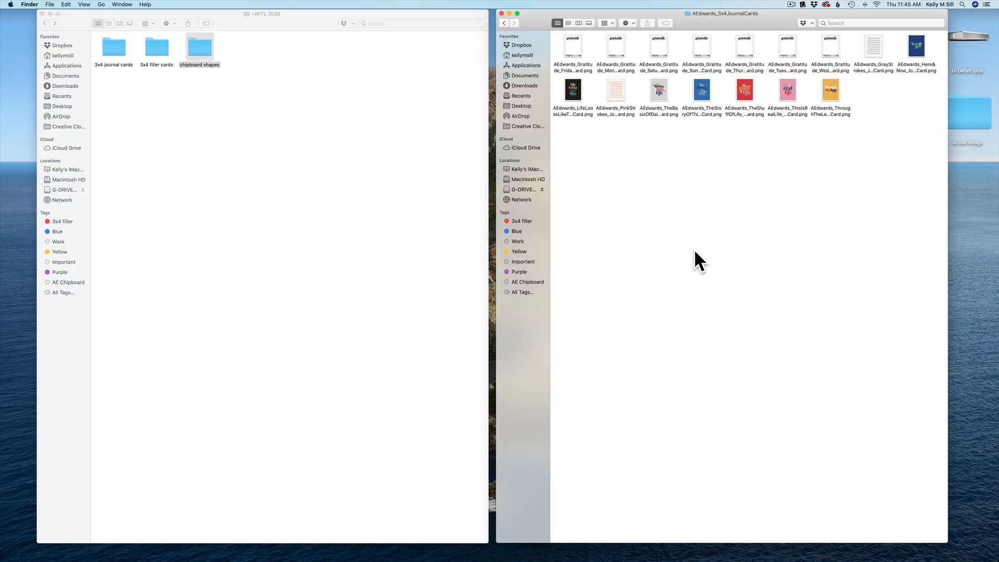
pyautogui.click(503, 24)
pyautogui.click(502, 23)
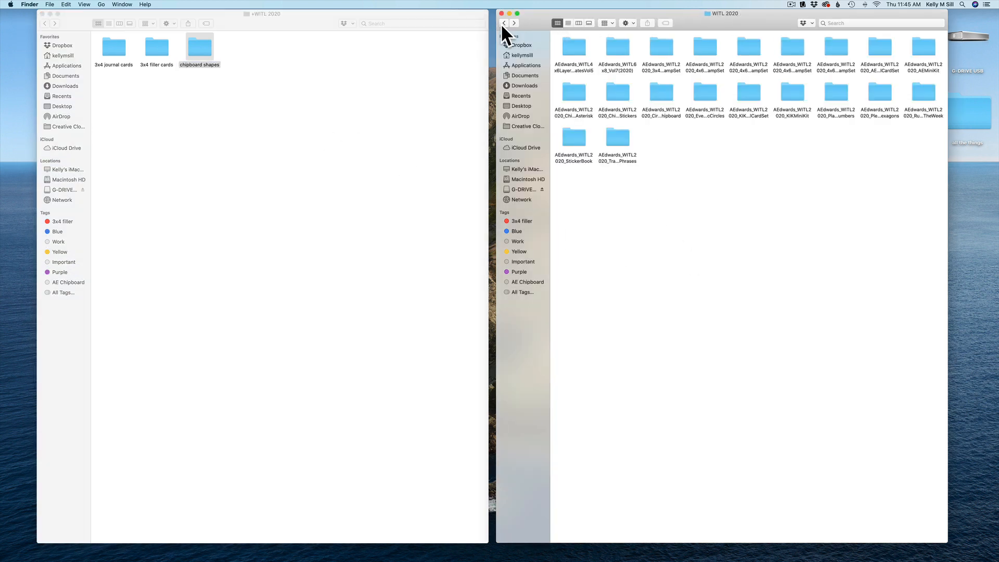
pyautogui.click(503, 24)
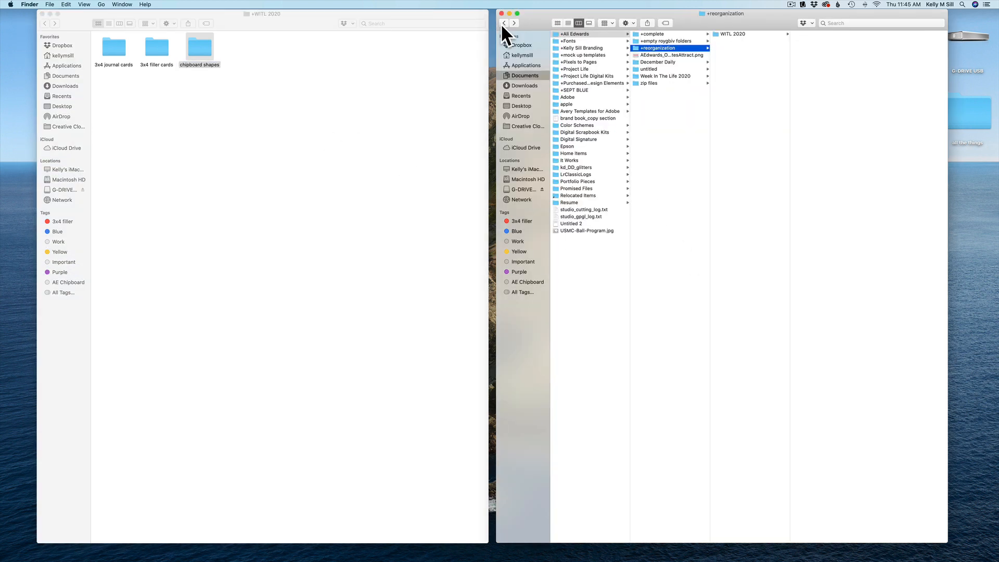
pyautogui.click(687, 41)
pyautogui.moveTo(761, 129); pyautogui.dragTo(731, 17)
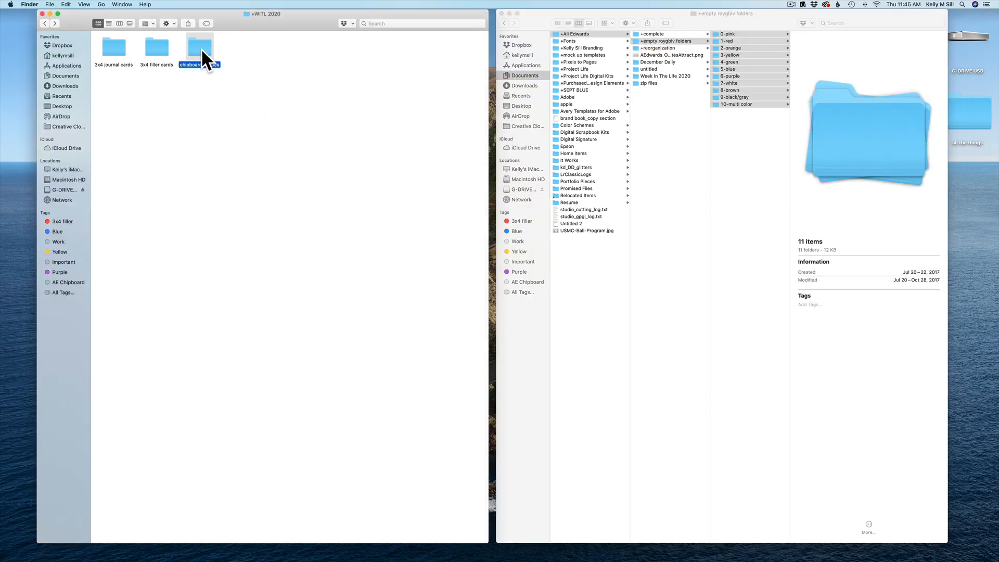
pyautogui.doubleClick(201, 48)
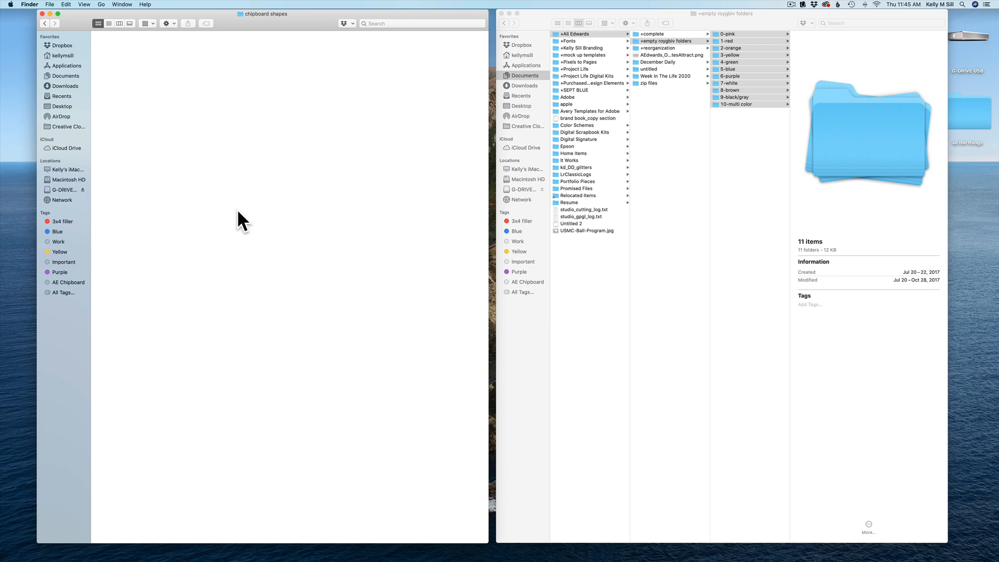
pyautogui.press('super+v')
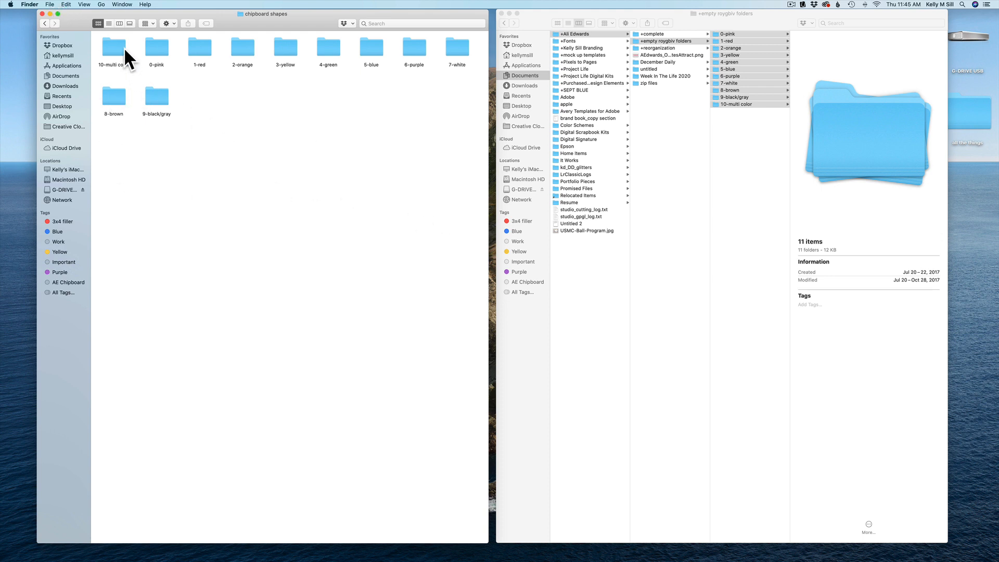
# Arrange the color folders in chipboard shapes in order from 0-pink to 10-multi color.
pyautogui.click(79, 3)
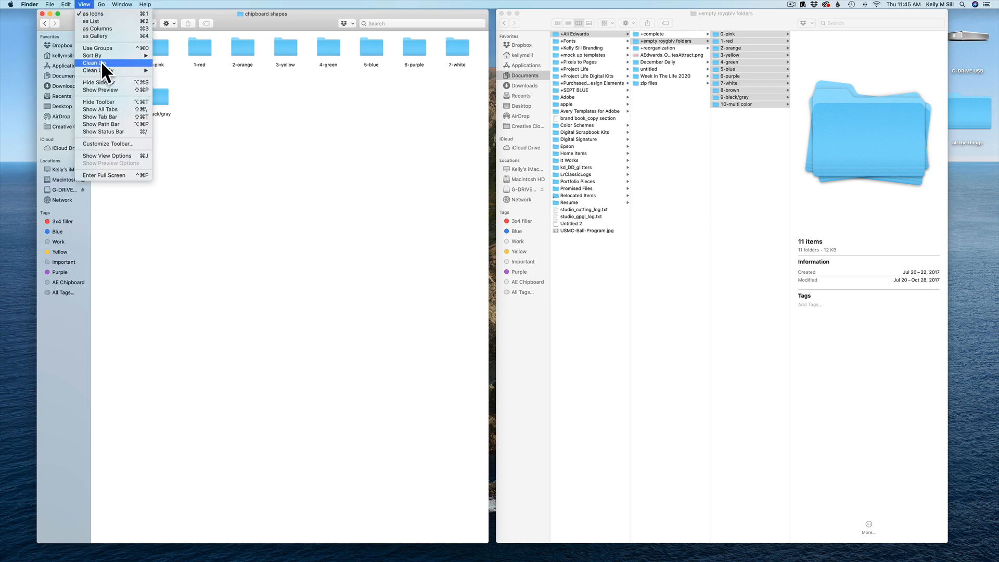
pyautogui.moveTo(104, 55)
pyautogui.click(192, 78)
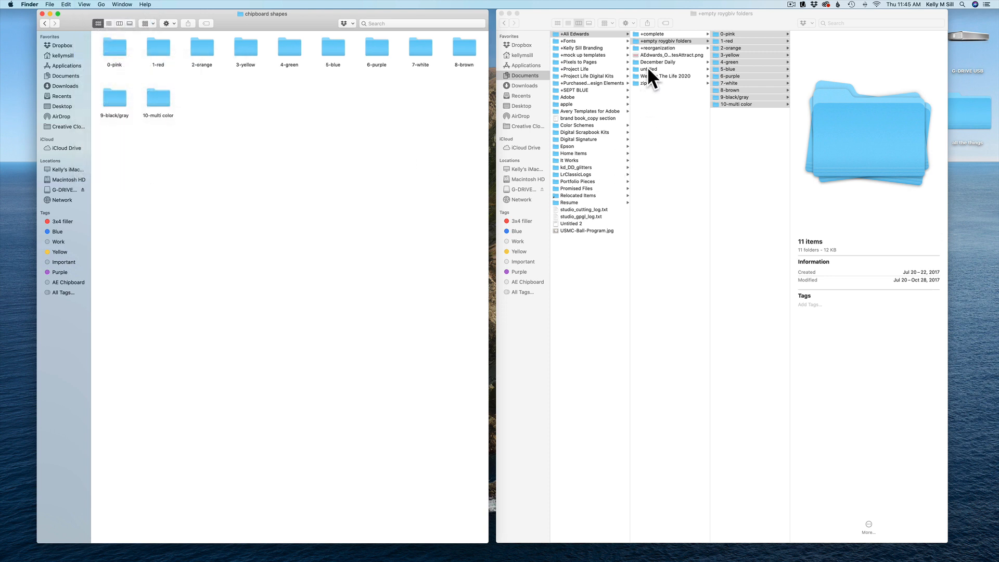
# Show +reorganization's WITL 2020 folder as icons and open AEdwards_ChipboardShapes inside the AEMiniKit folder.
pyautogui.click(651, 45)
pyautogui.click(651, 45)
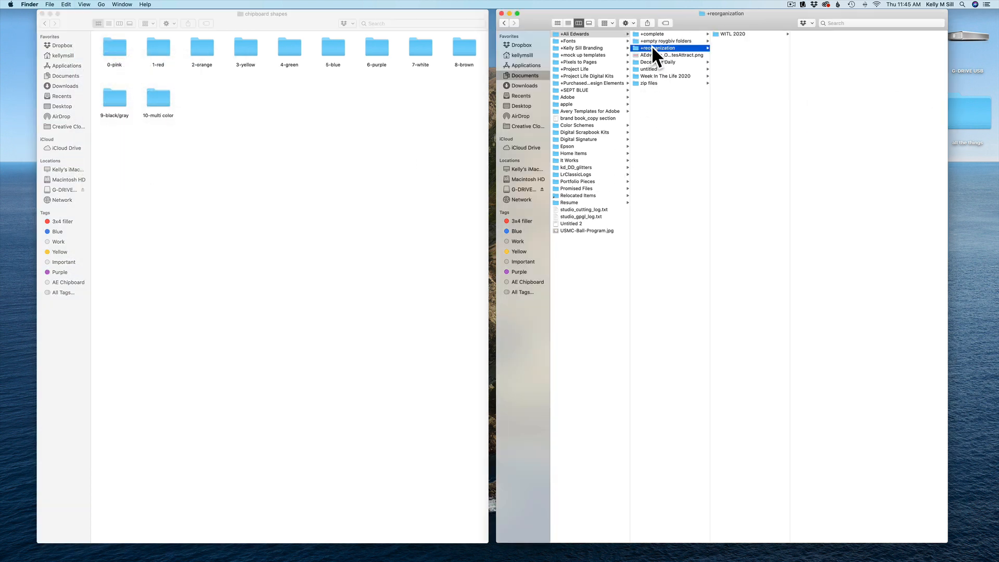
pyautogui.click(720, 35)
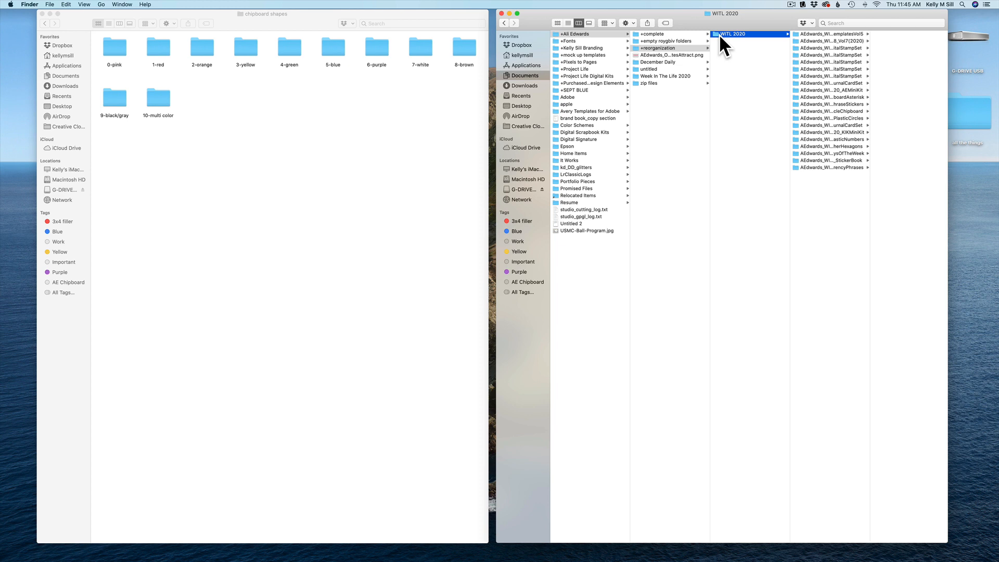
pyautogui.click(557, 24)
pyautogui.doubleClick(928, 51)
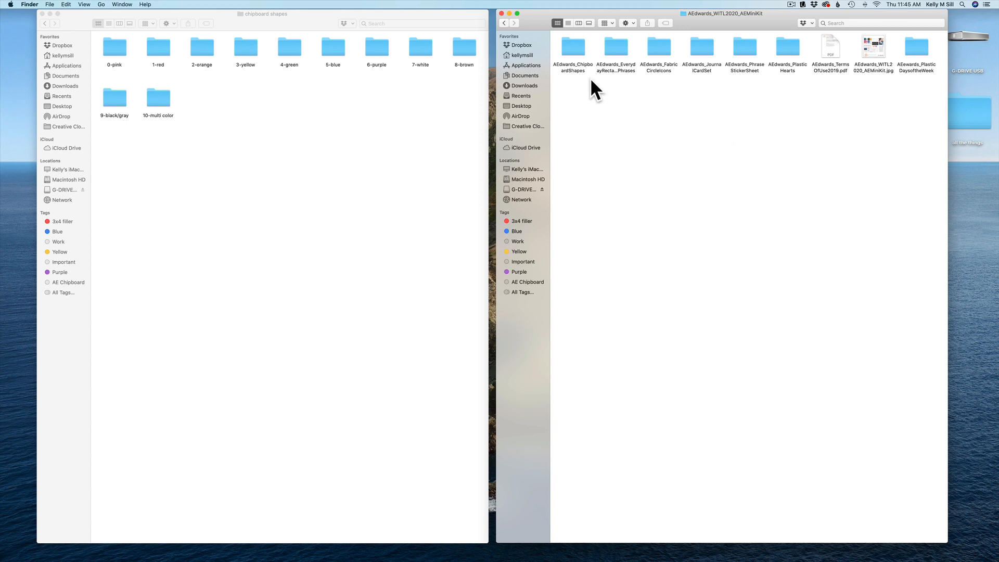
pyautogui.doubleClick(577, 48)
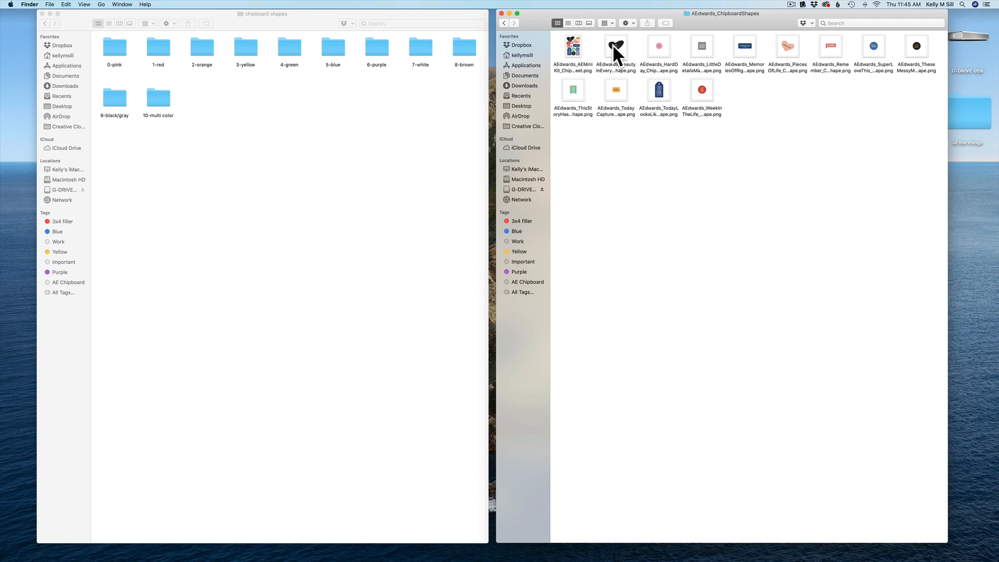
# Copy the twelve individual chipboard shape images, leaving out the combined AEMiniKit sheet, into the chipboard shapes folder.
pyautogui.moveTo(601, 43); pyautogui.dragTo(936, 118)
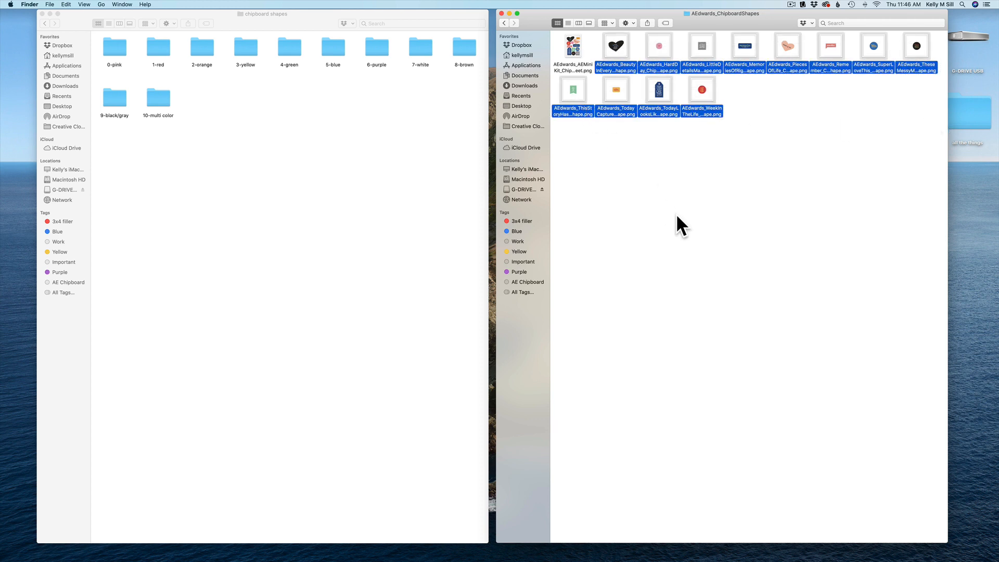
pyautogui.click(250, 204)
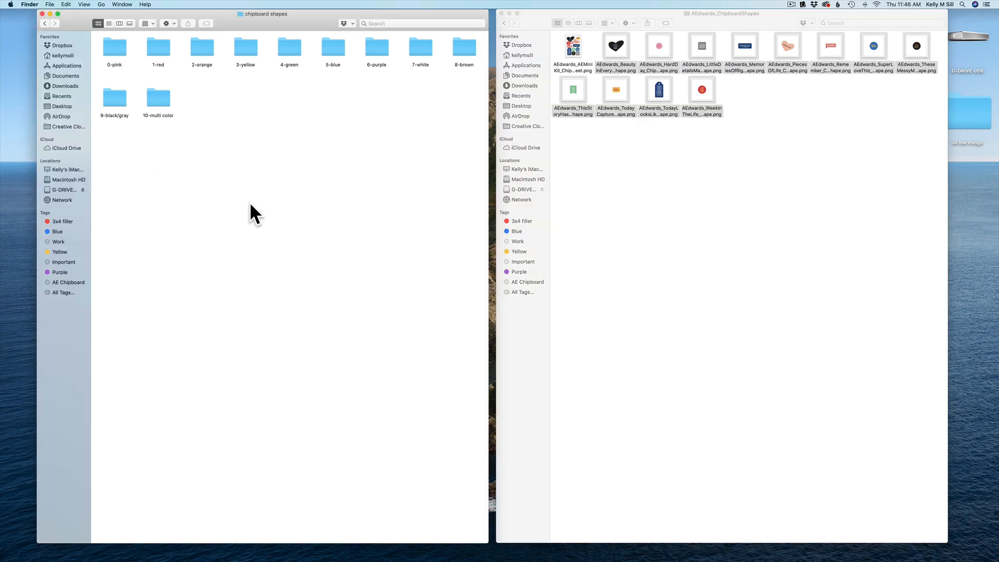
pyautogui.press('super+v')
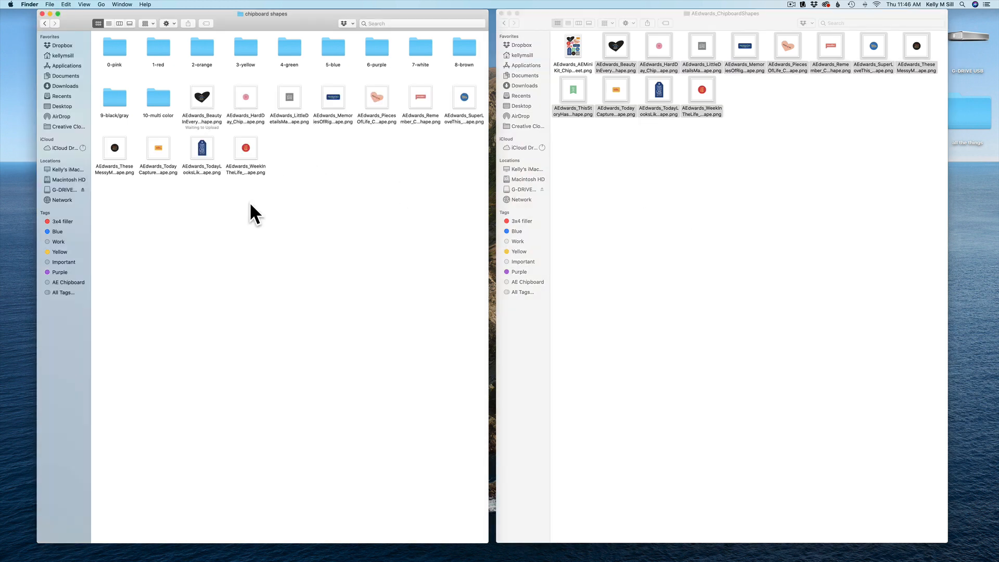
# Move the black heart, the black TheseMessy circle and the gray LittleDetails shape into 9-black/gray.
pyautogui.click(203, 98)
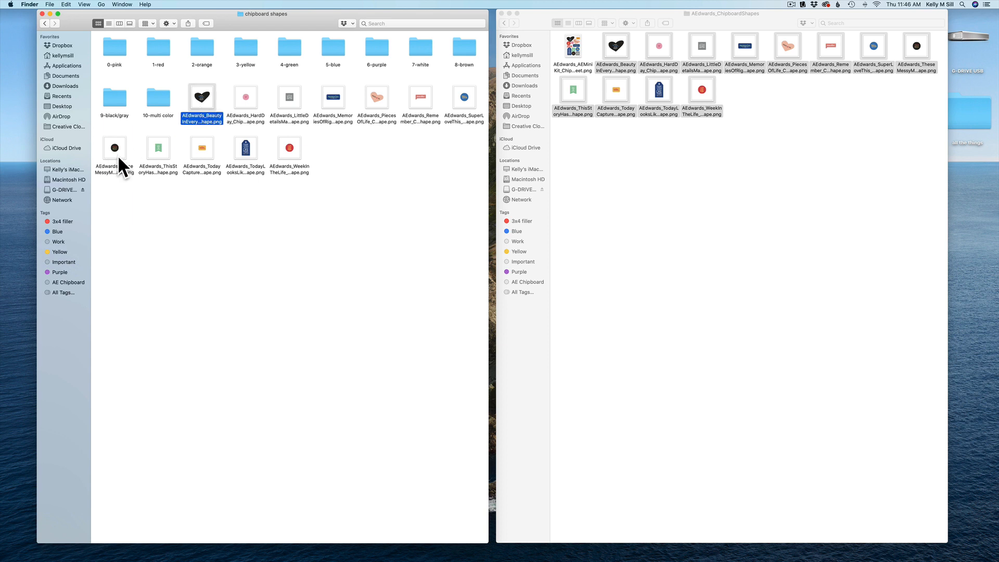
pyautogui.keyDown('super'); pyautogui.click(288, 98); pyautogui.keyUp('super')
pyautogui.moveTo(288, 99); pyautogui.dragTo(113, 96)
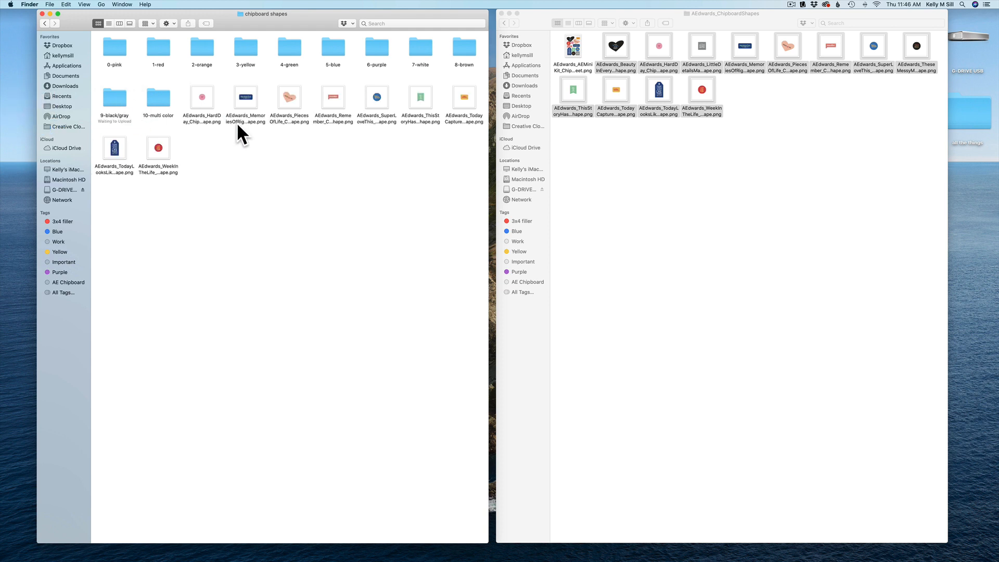
pyautogui.click(204, 98)
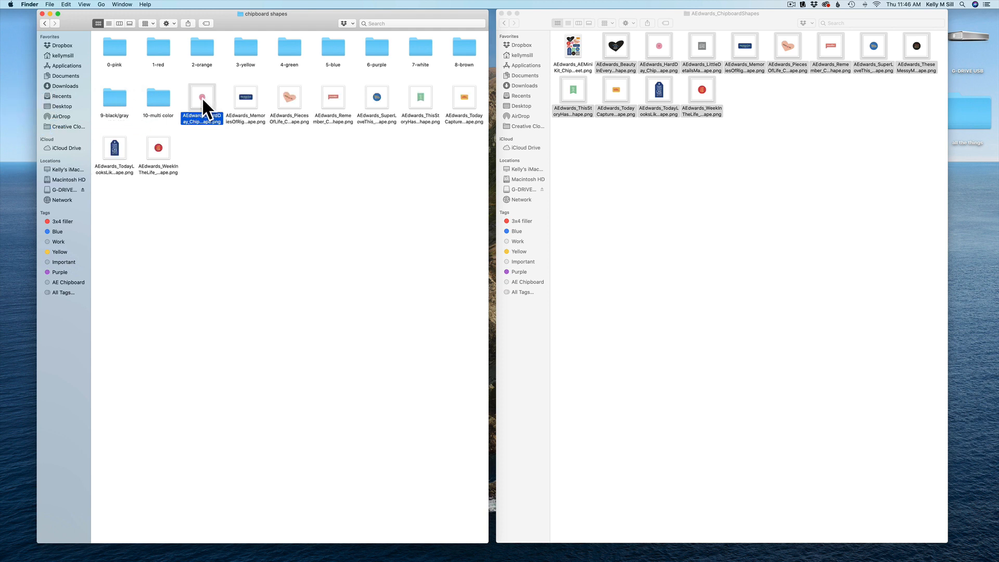
pyautogui.moveTo(113, 45); pyautogui.dragTo(117, 45)
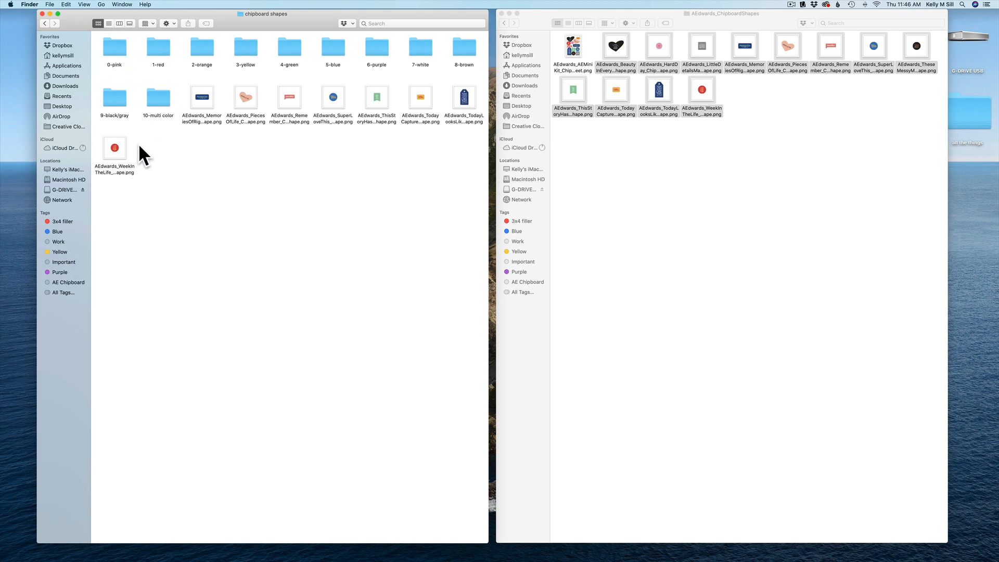
pyautogui.moveTo(117, 148); pyautogui.dragTo(148, 40)
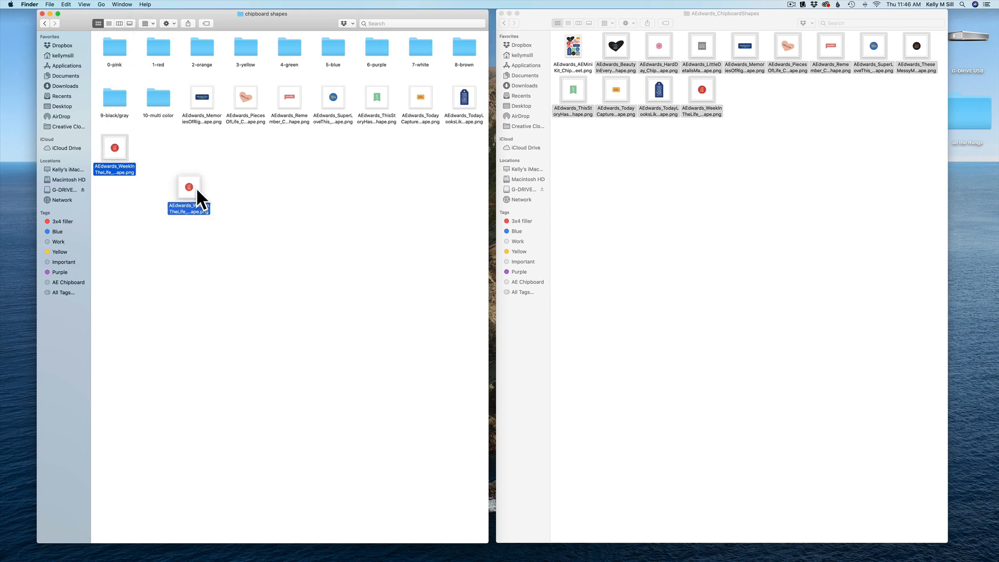
pyautogui.moveTo(196, 186); pyautogui.dragTo(200, 164)
pyautogui.press('super+z')
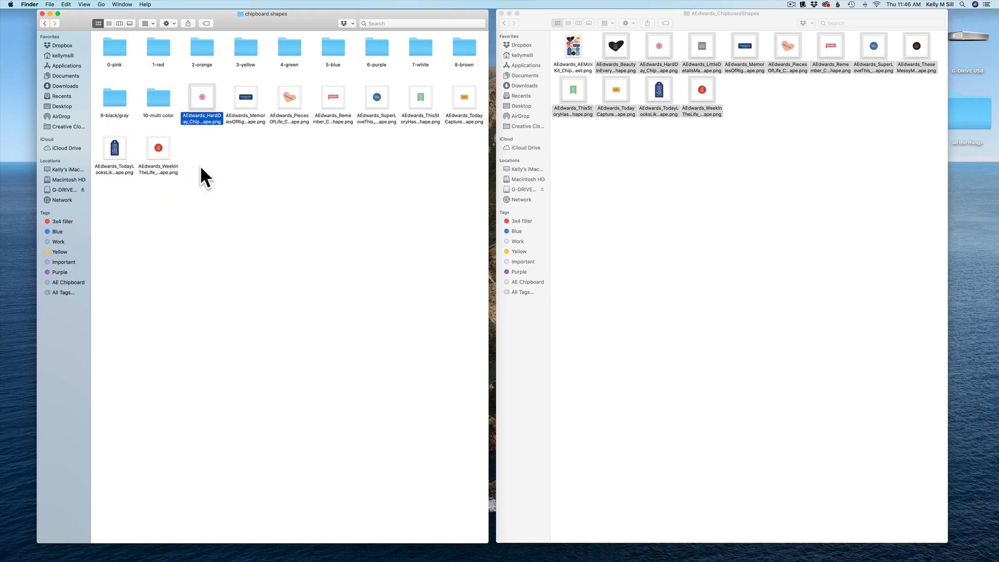
# Preview the PiecesOfLife and Remember shapes to judge their colors, and move the HardDay and Remember shapes into 0-pink.
pyautogui.click(290, 100)
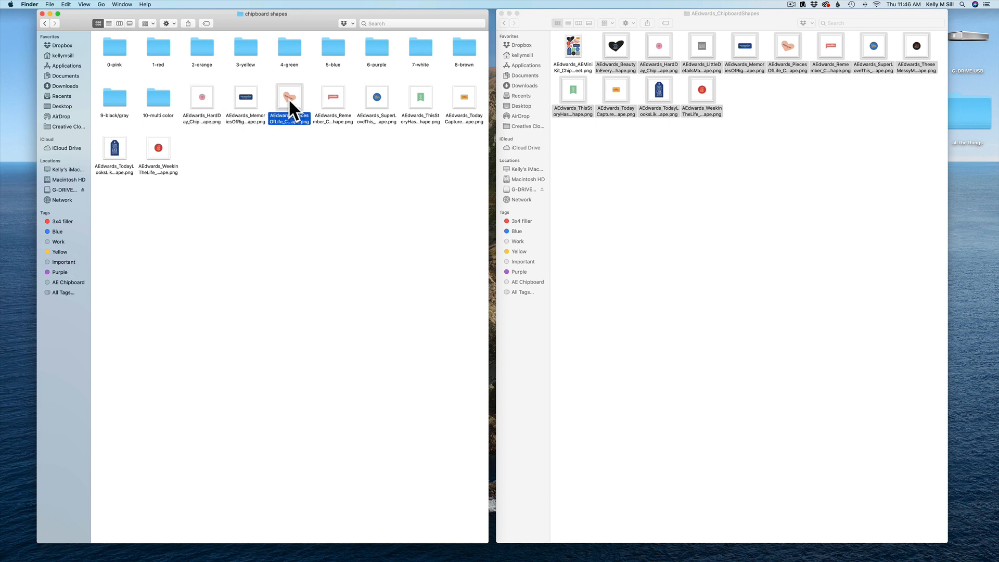
pyautogui.press('space')
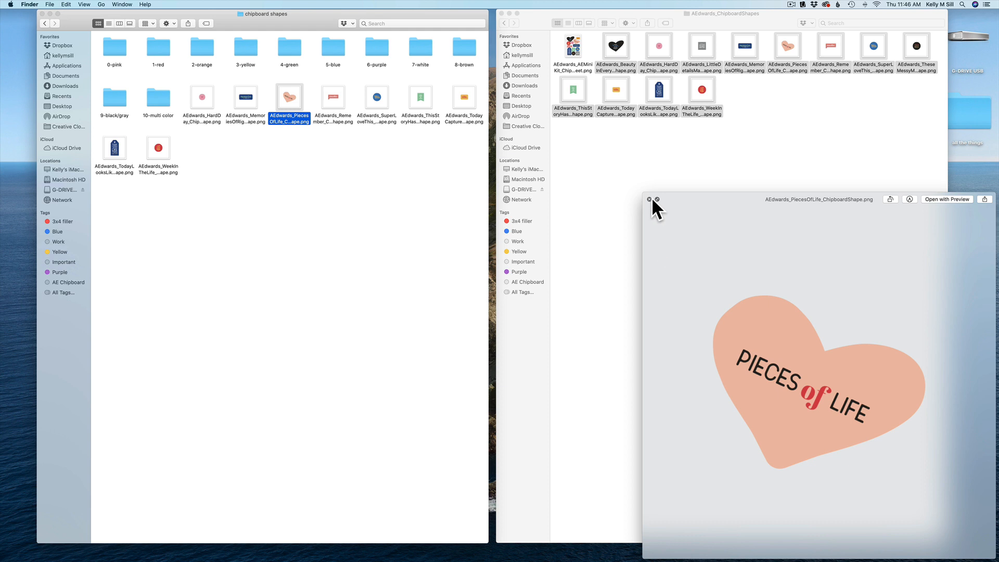
pyautogui.click(648, 199)
pyautogui.click(341, 107)
pyautogui.press('space')
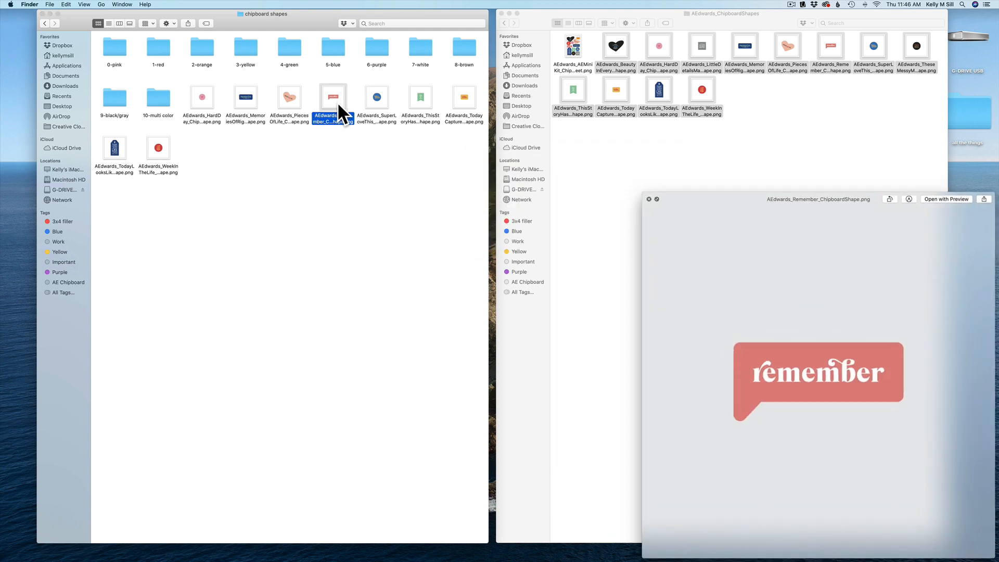
pyautogui.click(649, 199)
pyautogui.click(195, 96)
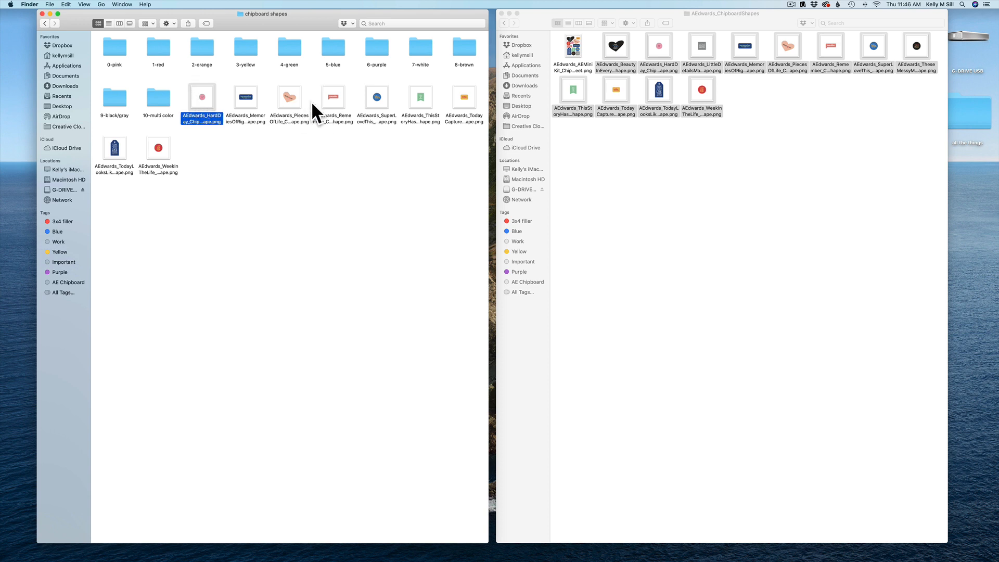
pyautogui.keyDown('super'); pyautogui.click(326, 98); pyautogui.keyUp('super')
pyautogui.moveTo(325, 96); pyautogui.dragTo(108, 49)
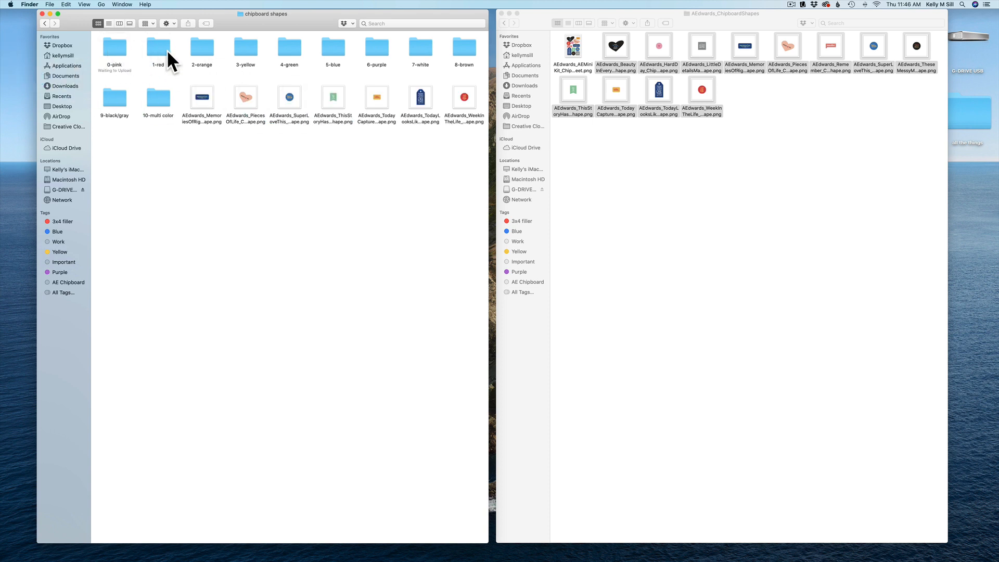
# Move the WeekInTheLife shape into 1-red, the previewed TodayCaptureLife shape into 3-yellow and the PiecesOfLife heart into 2-orange.
pyautogui.moveTo(464, 97); pyautogui.dragTo(220, 59)
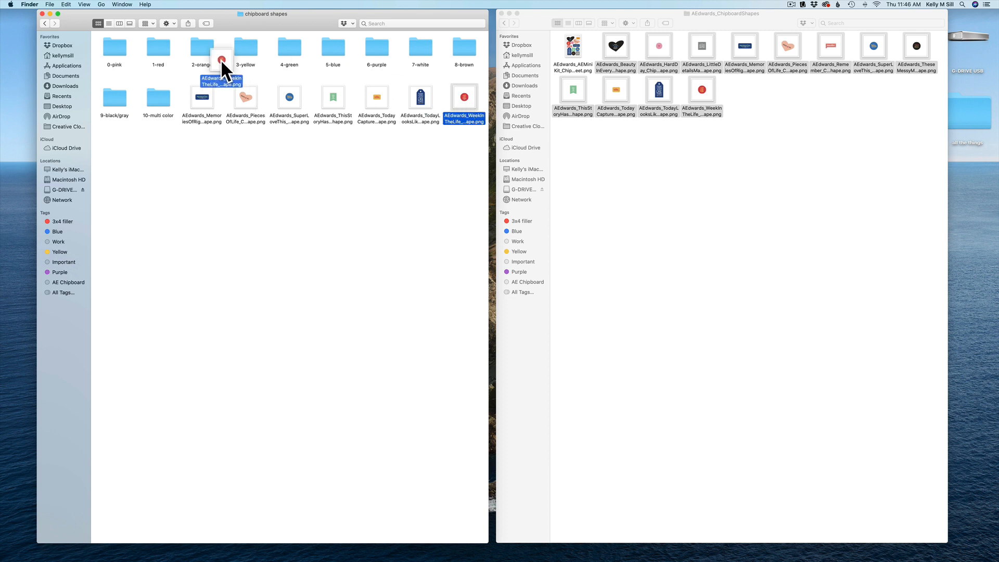
pyautogui.moveTo(157, 55); pyautogui.dragTo(157, 52)
pyautogui.click(377, 104)
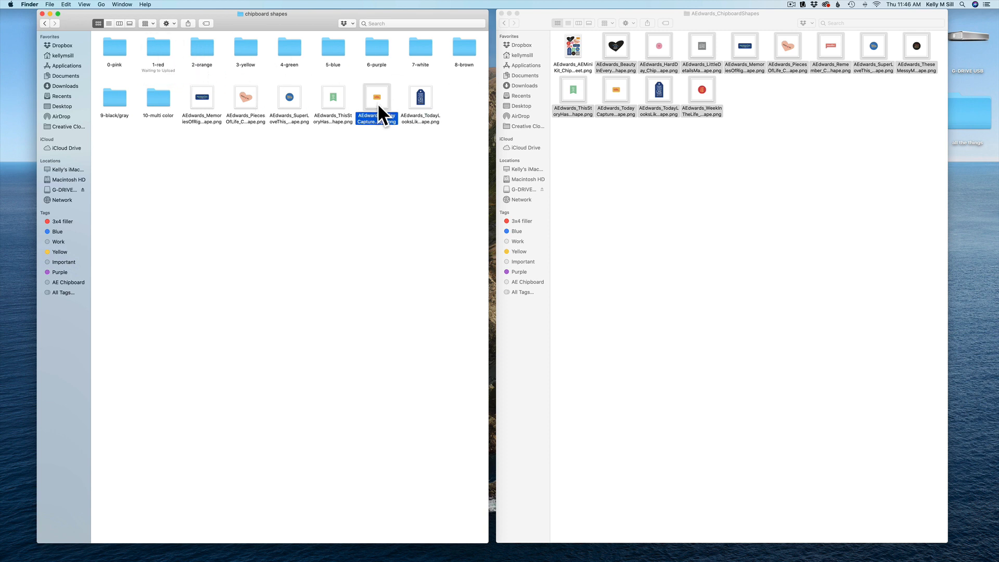
pyautogui.press('space')
pyautogui.click(647, 198)
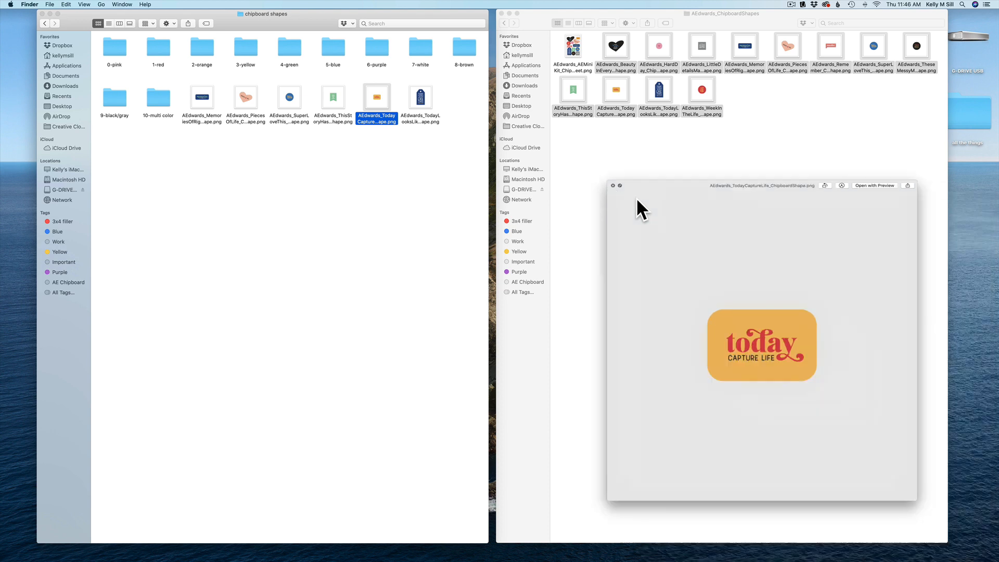
pyautogui.moveTo(393, 103); pyautogui.dragTo(306, 83)
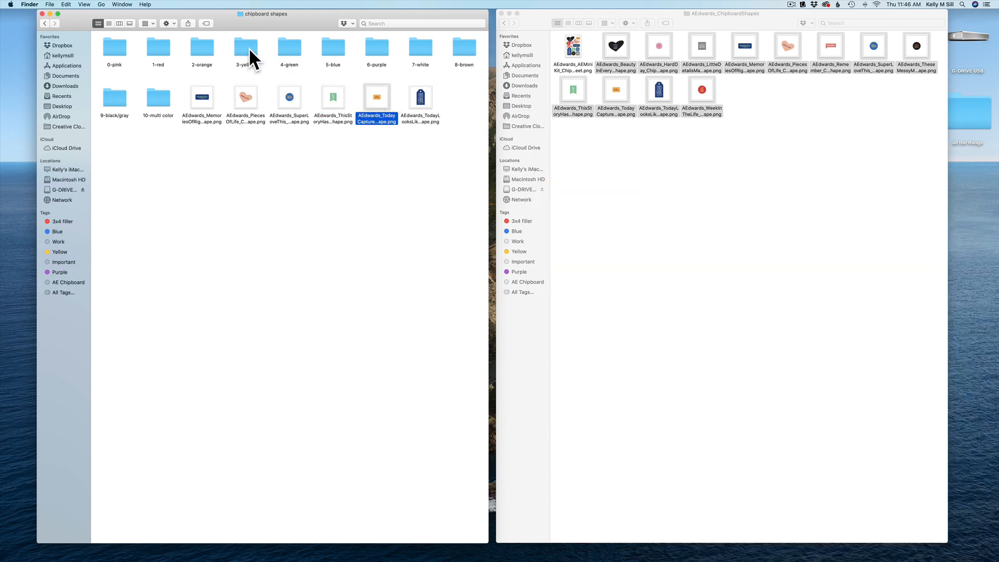
pyautogui.moveTo(250, 96); pyautogui.dragTo(202, 42)
# Preview the MemoriesOfRightNow shape, and move it with the SuperLoveThis and TodayLooksLike shapes into 5-blue and the ThisStoryHas shape into 4-green.
pyautogui.click(208, 104)
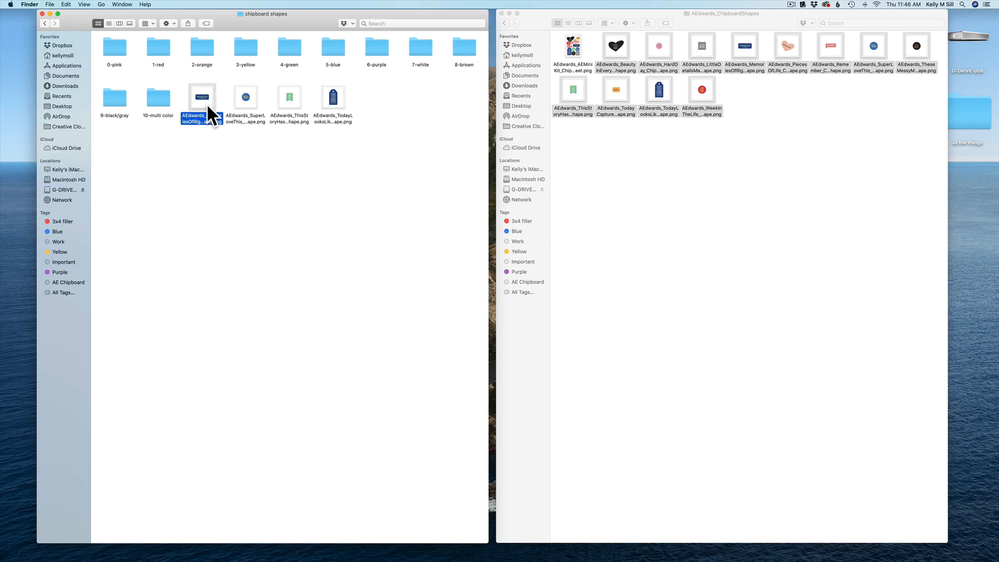
pyautogui.press('space')
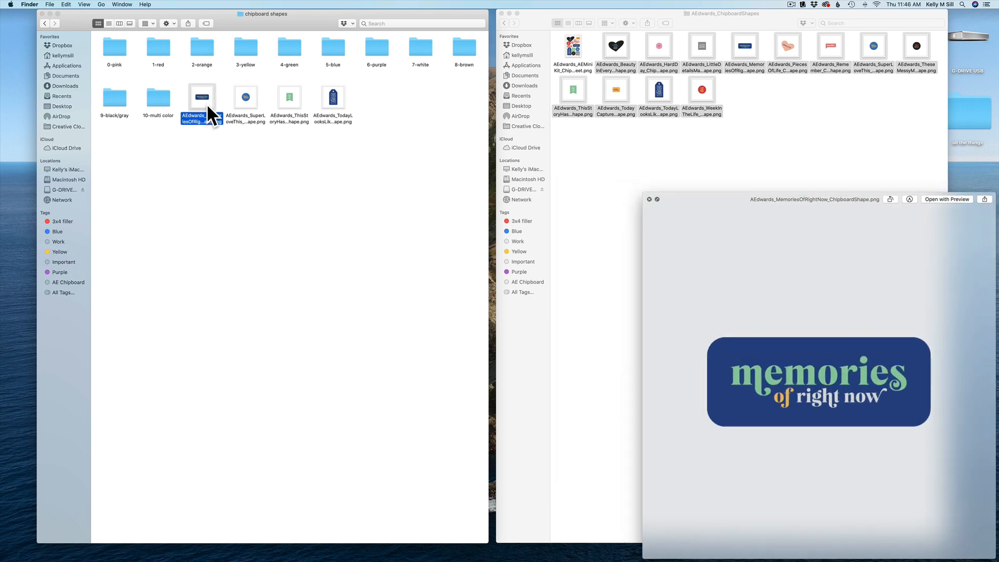
pyautogui.click(649, 199)
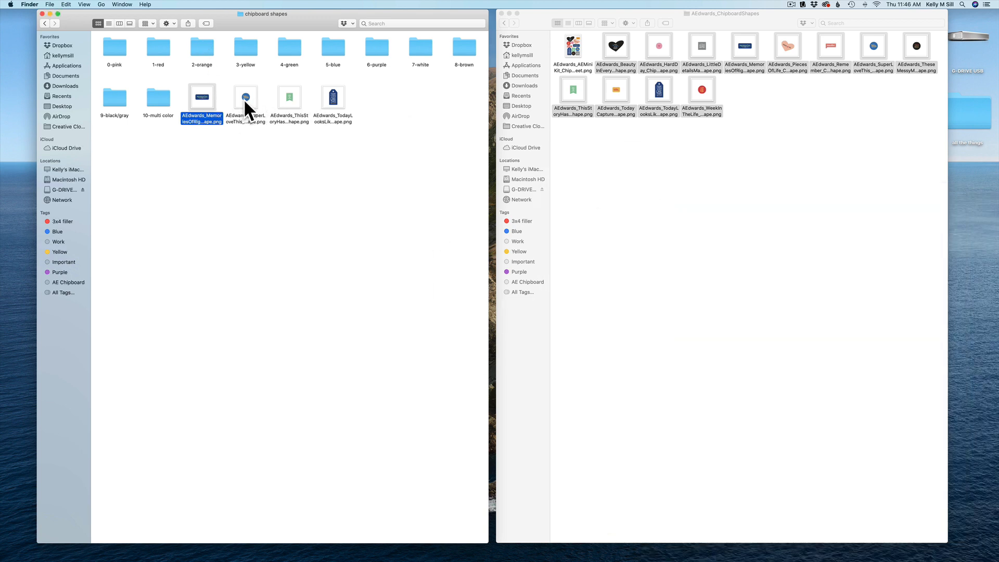
pyautogui.keyDown('super'); pyautogui.click(342, 105); pyautogui.keyUp('super')
pyautogui.moveTo(342, 105); pyautogui.dragTo(333, 47)
pyautogui.moveTo(198, 95); pyautogui.dragTo(287, 46)
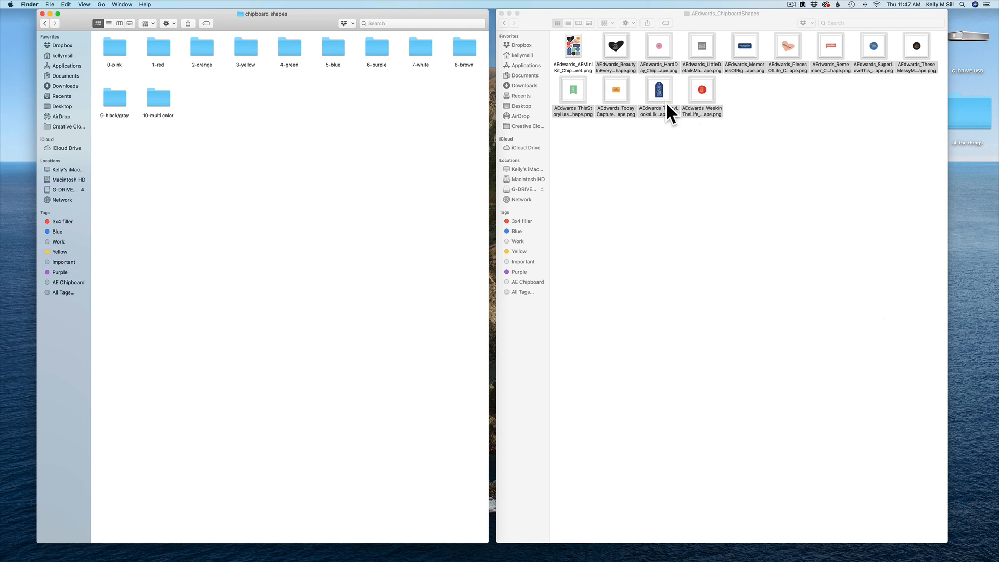
# Return to the WITL 2020 folder and open its ChipboardAsterisk folder.
pyautogui.click(502, 23)
pyautogui.click(502, 23)
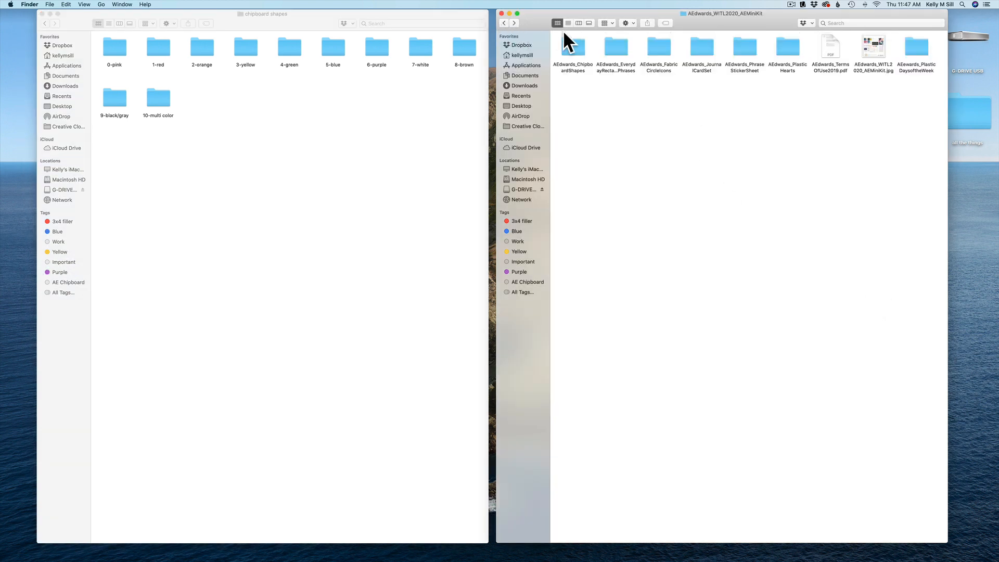
pyautogui.click(504, 22)
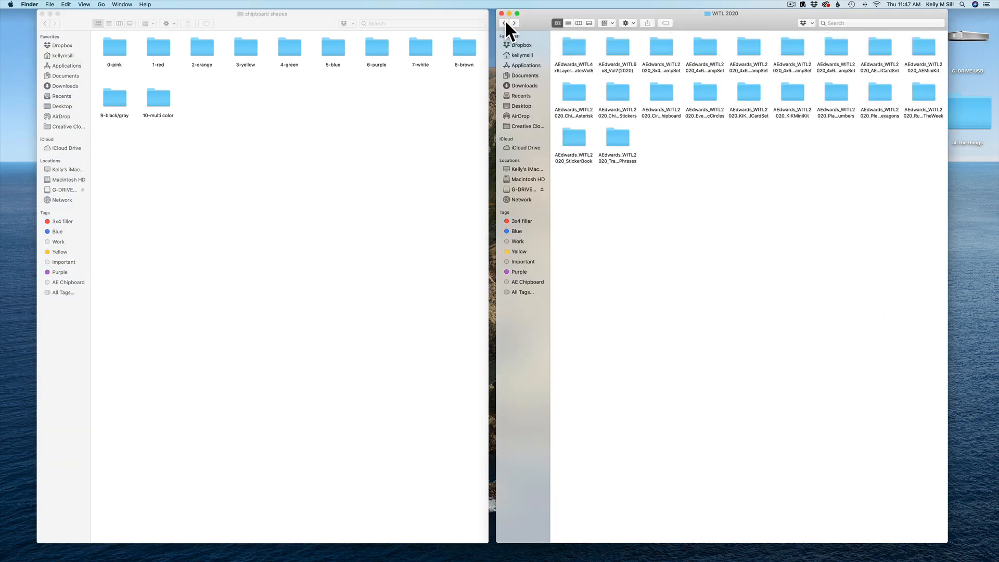
pyautogui.doubleClick(575, 98)
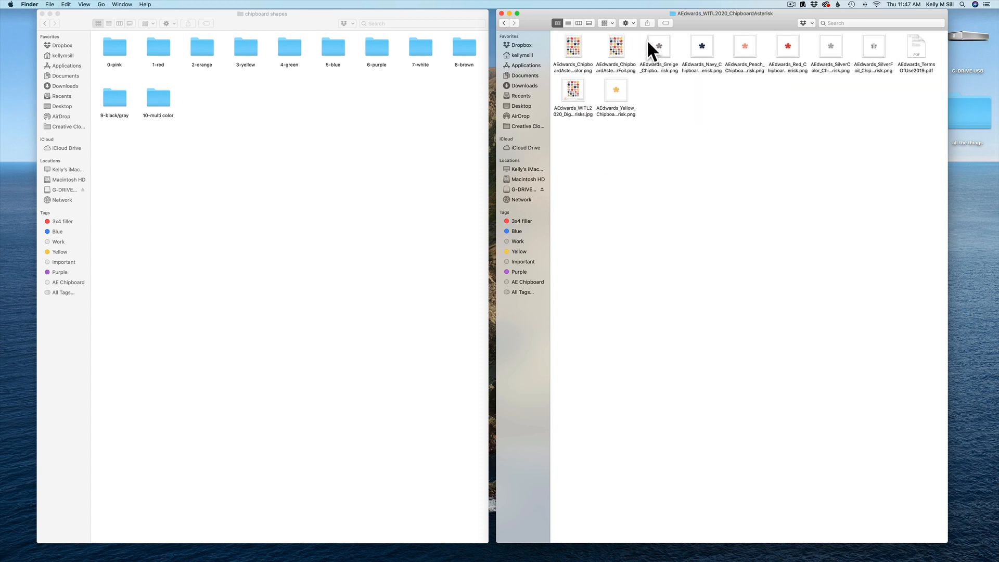
# Try to move the seven individual asterisk images straight into the chipboard shapes folder, and undo that move.
pyautogui.moveTo(647, 39); pyautogui.dragTo(872, 58)
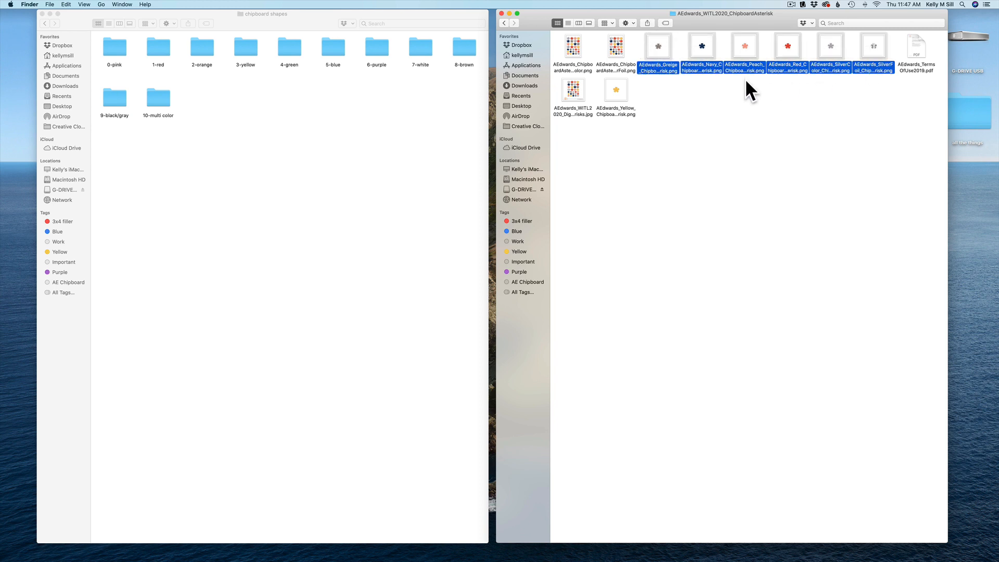
pyautogui.moveTo(657, 42); pyautogui.dragTo(201, 203)
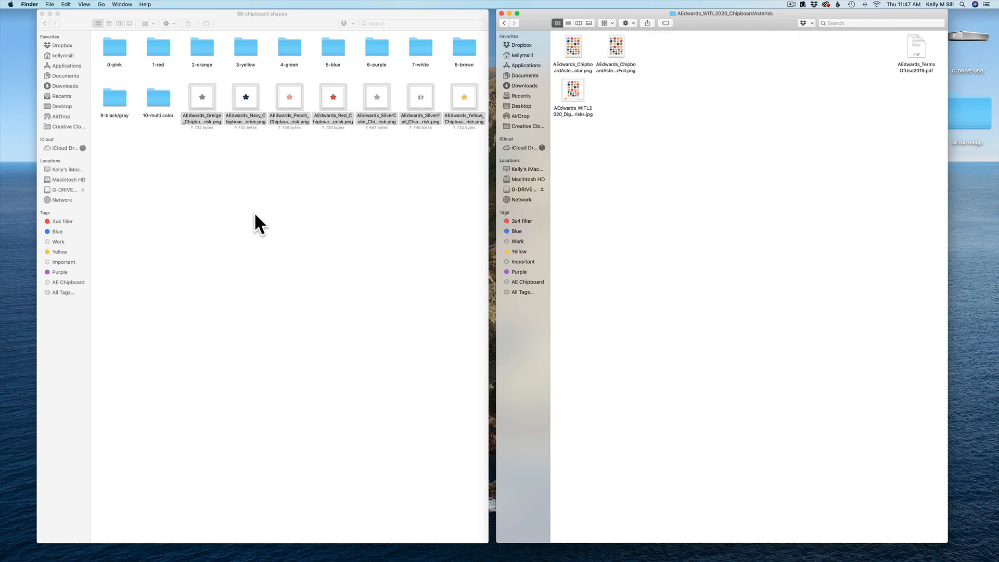
pyautogui.press('super+z')
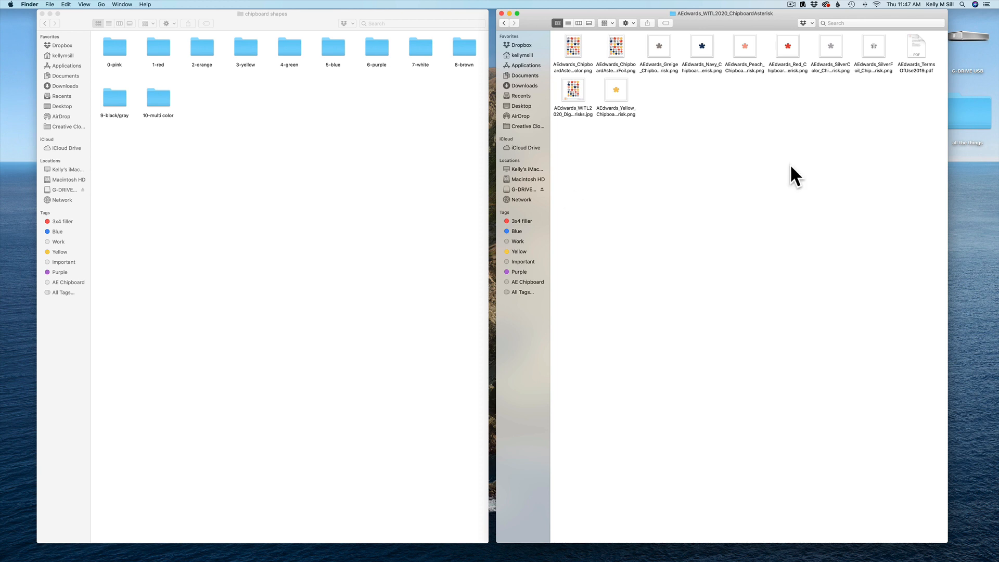
# Copy the seven individual asterisk images, leaving out the combined sheets and the terms PDF, into the chipboard shapes folder.
pyautogui.moveTo(647, 41); pyautogui.dragTo(871, 63)
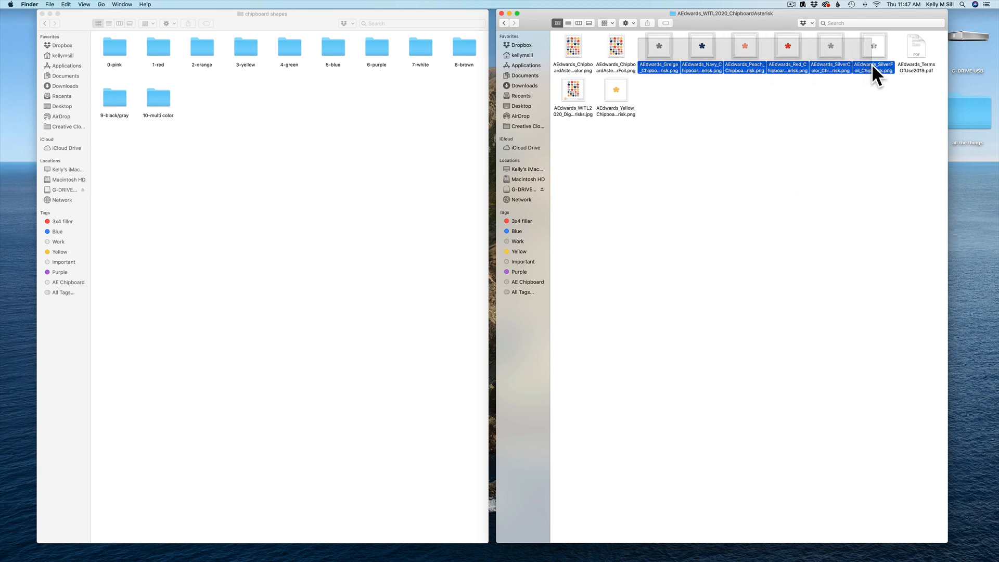
pyautogui.keyDown('super'); pyautogui.click(609, 85); pyautogui.keyUp('super')
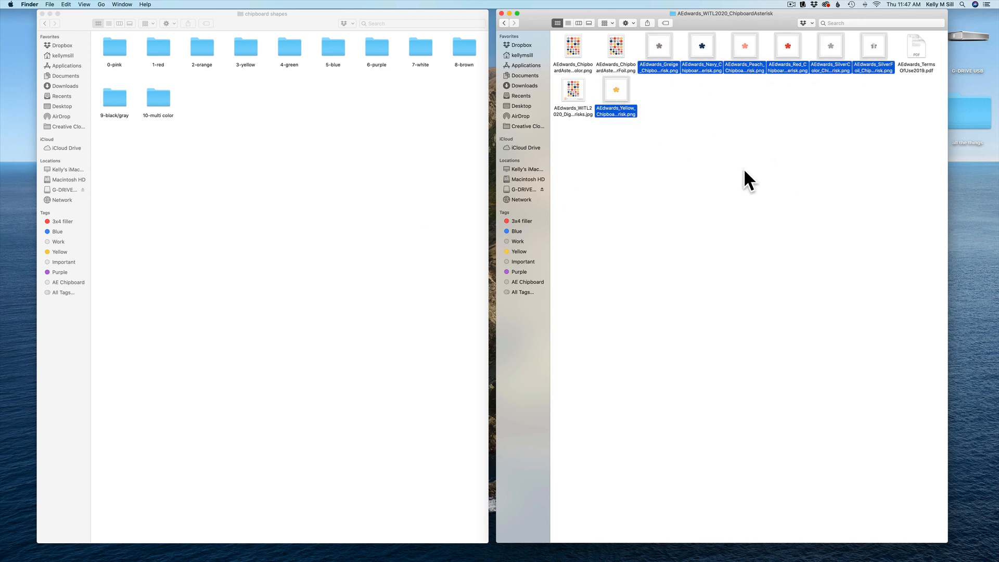
pyautogui.click(299, 183)
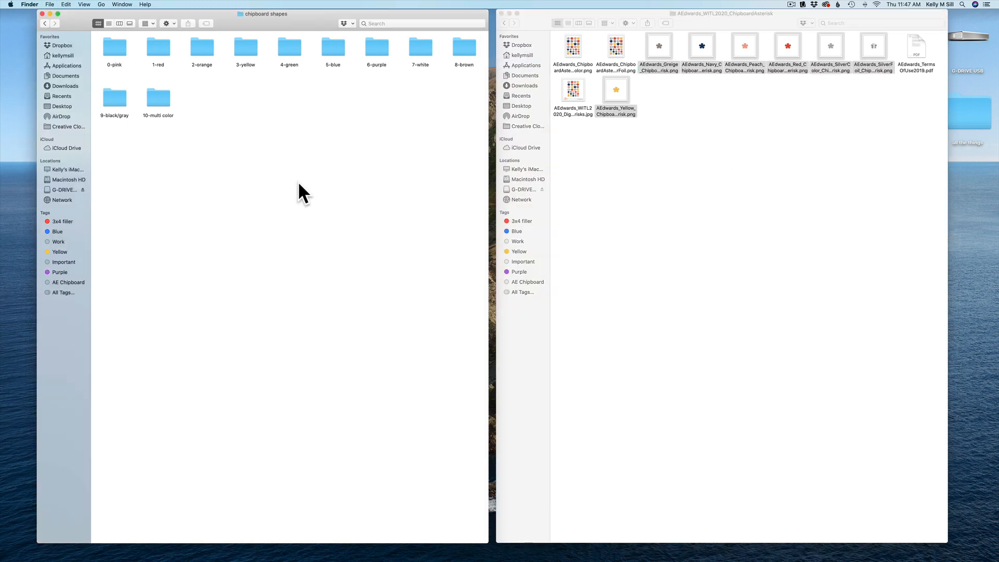
pyautogui.press('super+v')
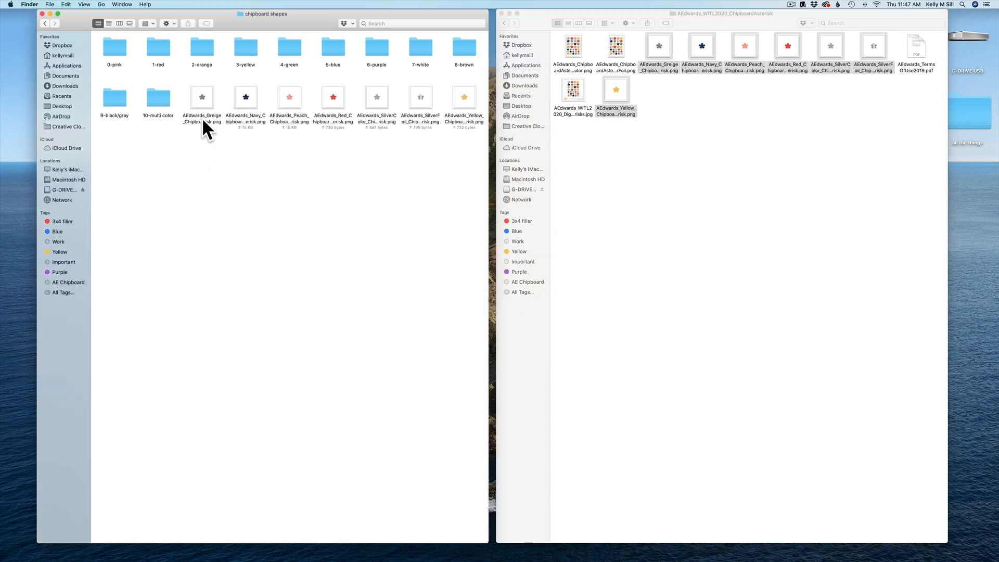
# Sort the asterisks by color: greige and both silvers into 9-black/gray, navy into 5-blue, peach into 2-orange, red into 1-red, yellow into 3-yellow.
pyautogui.click(202, 111)
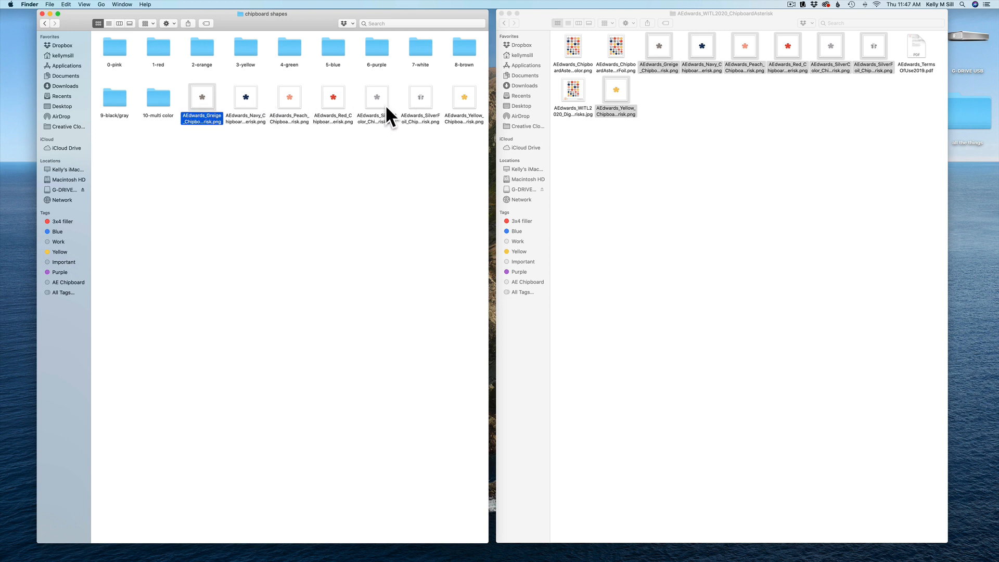
pyautogui.moveTo(182, 98); pyautogui.dragTo(117, 95)
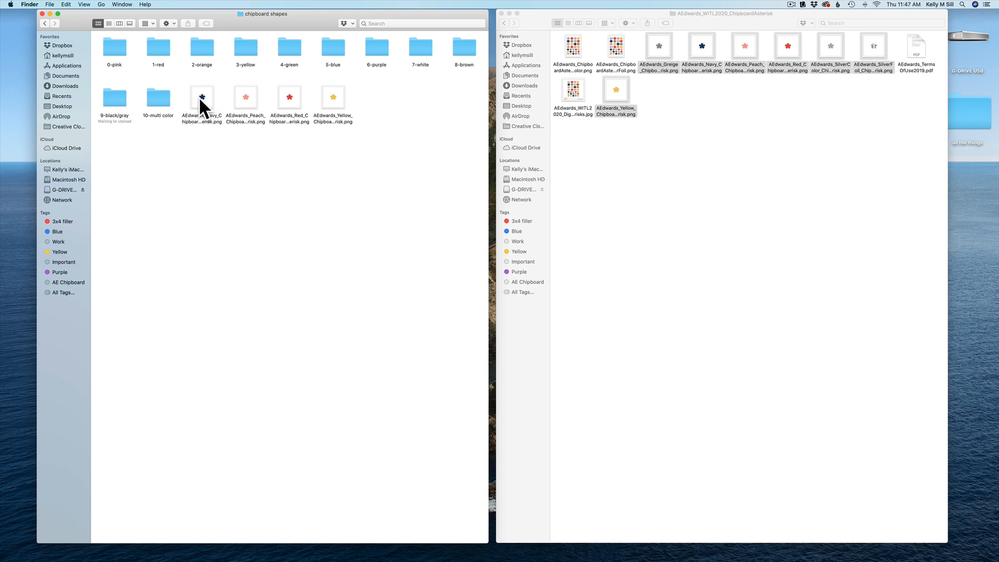
pyautogui.moveTo(199, 97); pyautogui.dragTo(326, 51)
pyautogui.moveTo(203, 96); pyautogui.dragTo(205, 47)
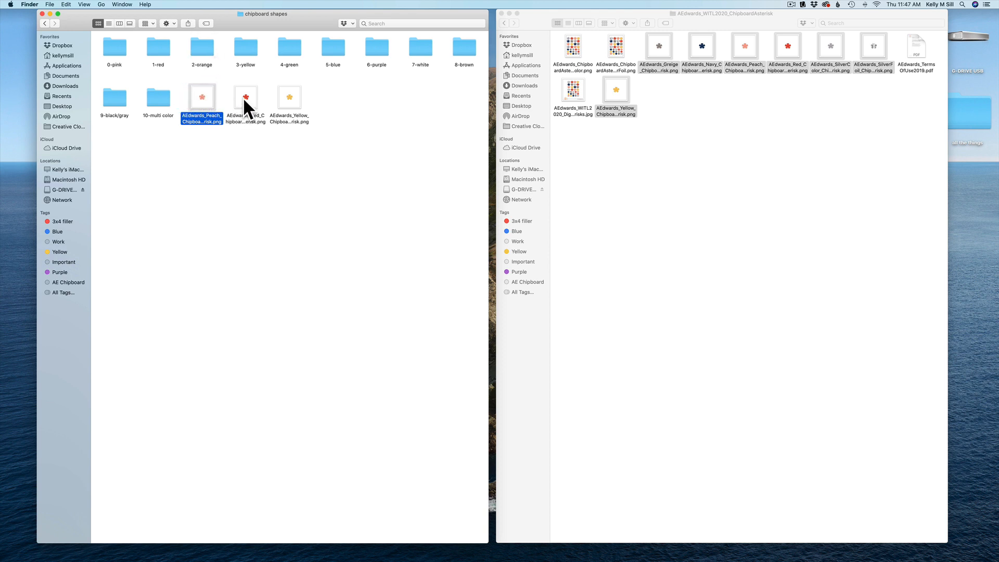
pyautogui.moveTo(201, 102); pyautogui.dragTo(158, 49)
pyautogui.moveTo(200, 96); pyautogui.dragTo(250, 52)
# Copy all images from the KIKMiniKit's KIKChipboardStickers folder into the chipboard shapes folder.
pyautogui.click(798, 248)
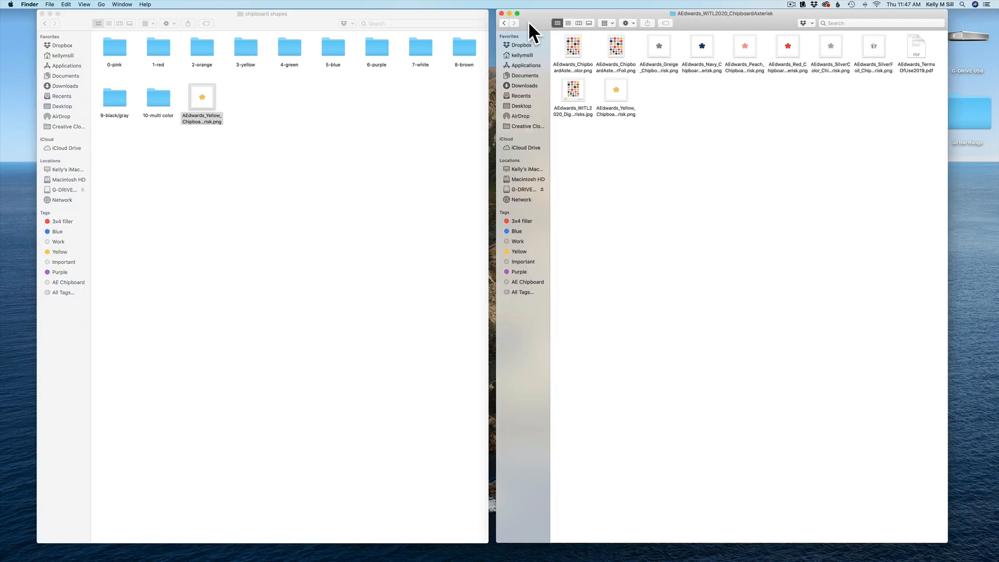
pyautogui.click(504, 23)
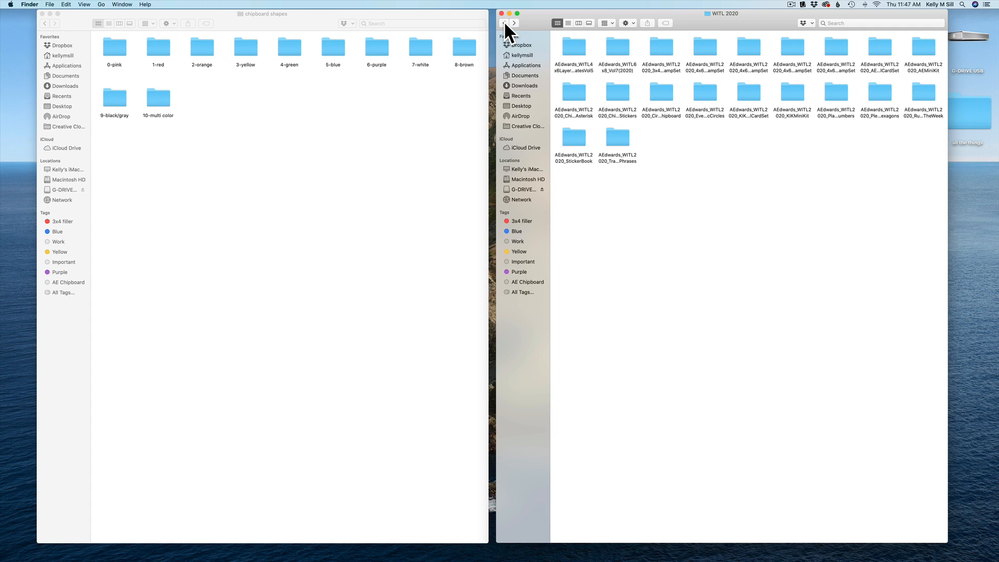
pyautogui.doubleClick(792, 98)
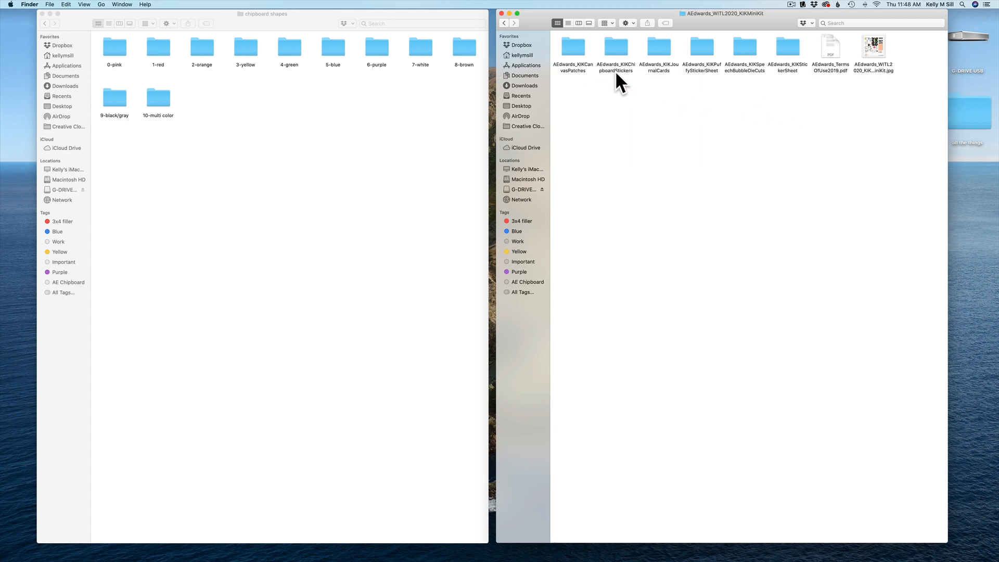
pyautogui.doubleClick(613, 45)
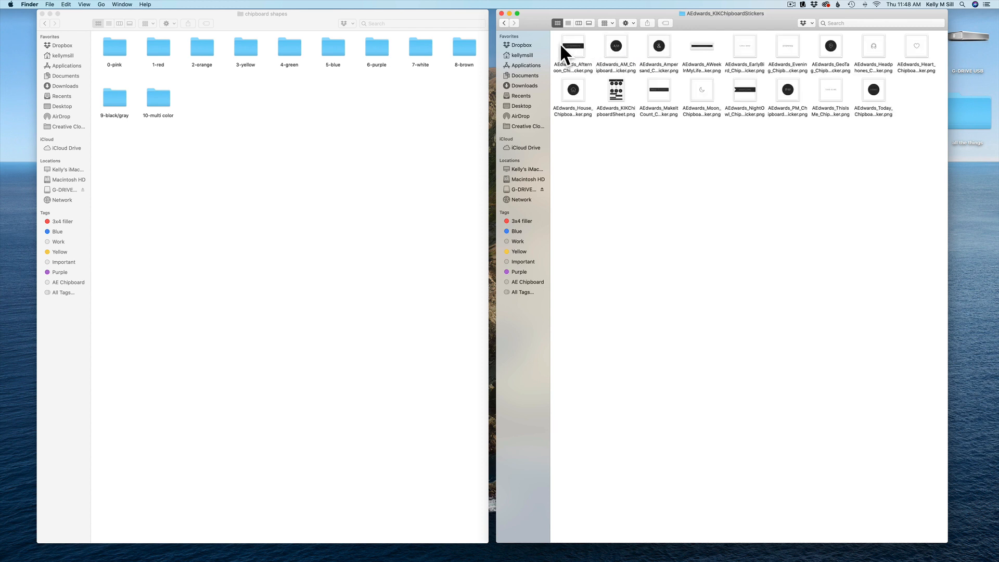
pyautogui.moveTo(560, 42); pyautogui.dragTo(921, 106)
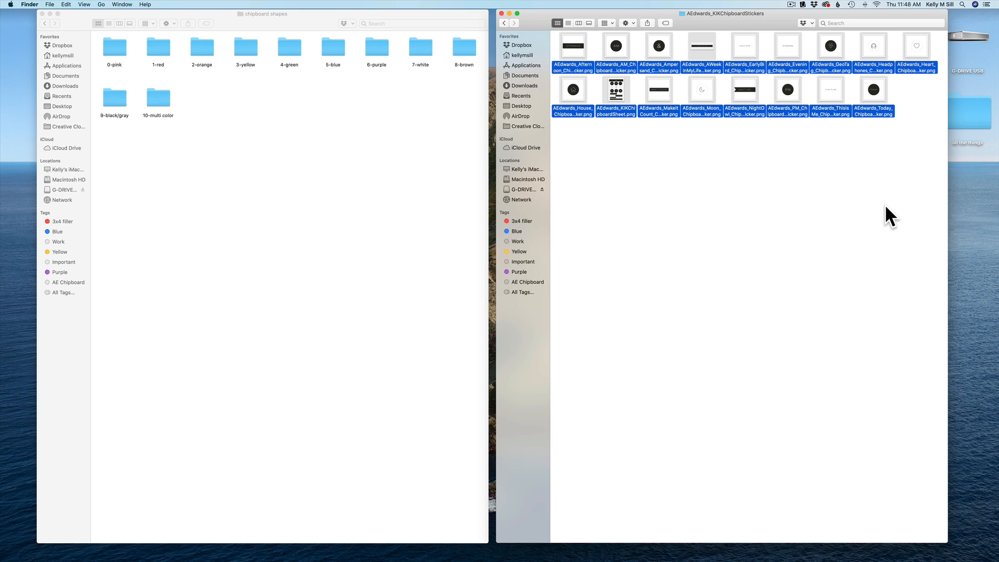
pyautogui.click(383, 277)
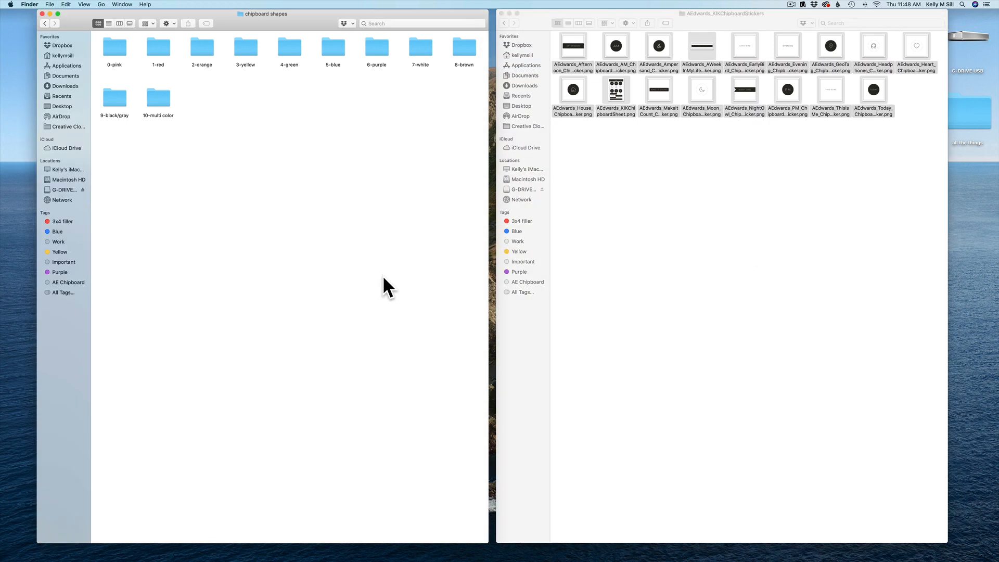
pyautogui.press('super+v')
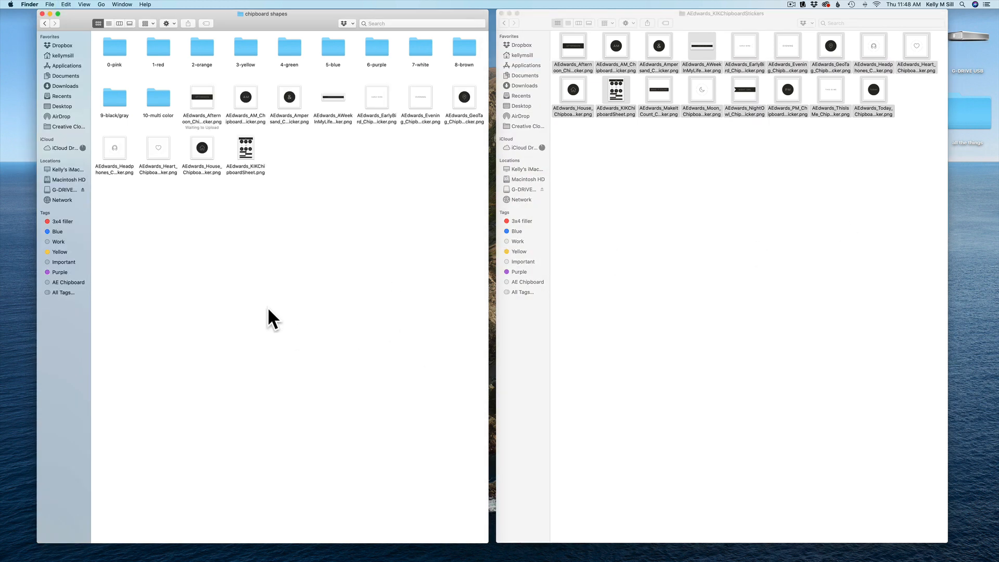
# Move the ten black chipboard stickers, from Afternoon and AM through PM and Today, into 9-black/gray.
pyautogui.moveTo(195, 90); pyautogui.dragTo(336, 97)
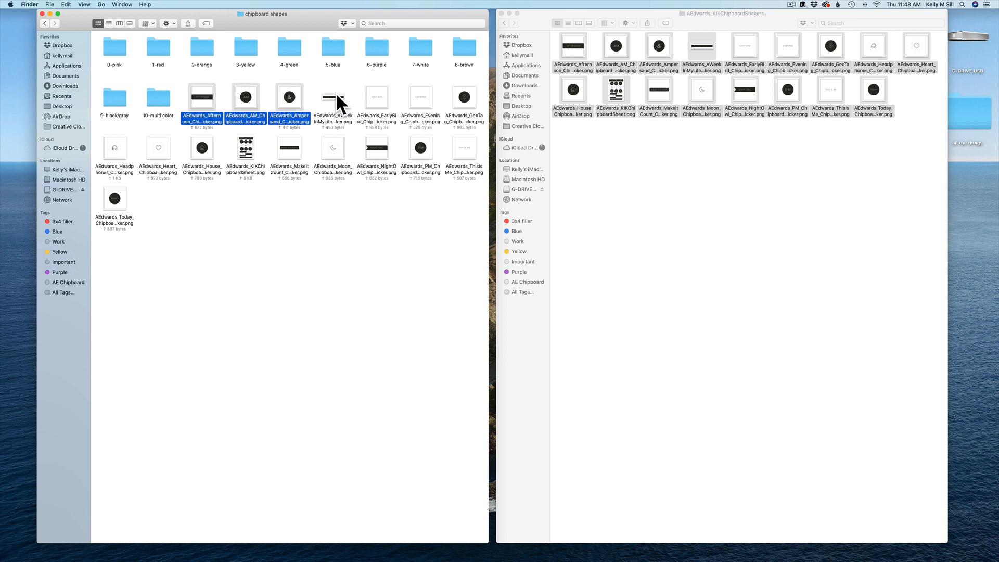
pyautogui.keyDown('super'); pyautogui.click(423, 143); pyautogui.keyUp('super')
pyautogui.keyDown('super'); pyautogui.click(379, 144); pyautogui.keyUp('super')
pyautogui.keyDown('super'); pyautogui.click(285, 144); pyautogui.keyUp('super')
pyautogui.keyDown('super'); pyautogui.click(205, 145); pyautogui.keyUp('super')
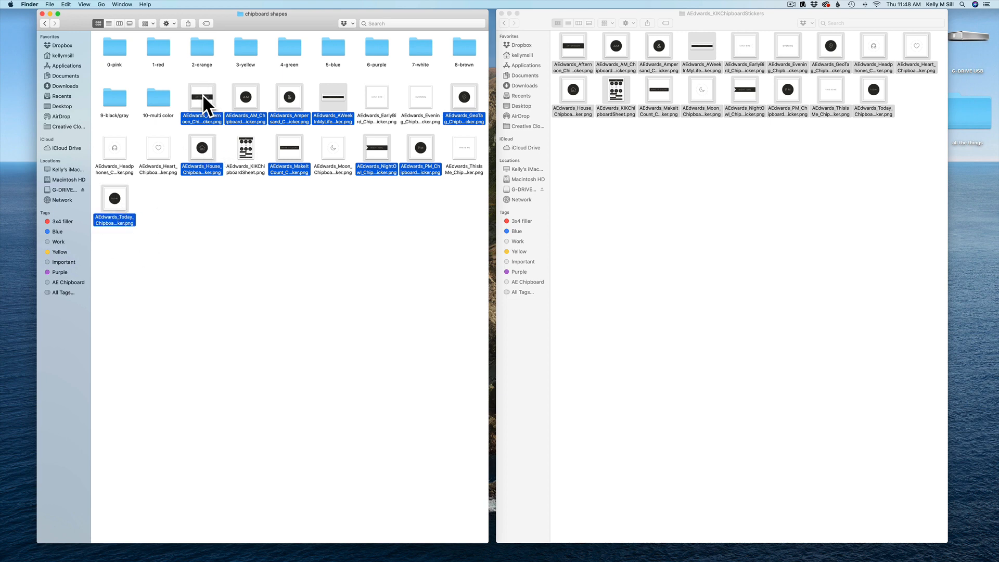
pyautogui.moveTo(202, 93); pyautogui.dragTo(117, 101)
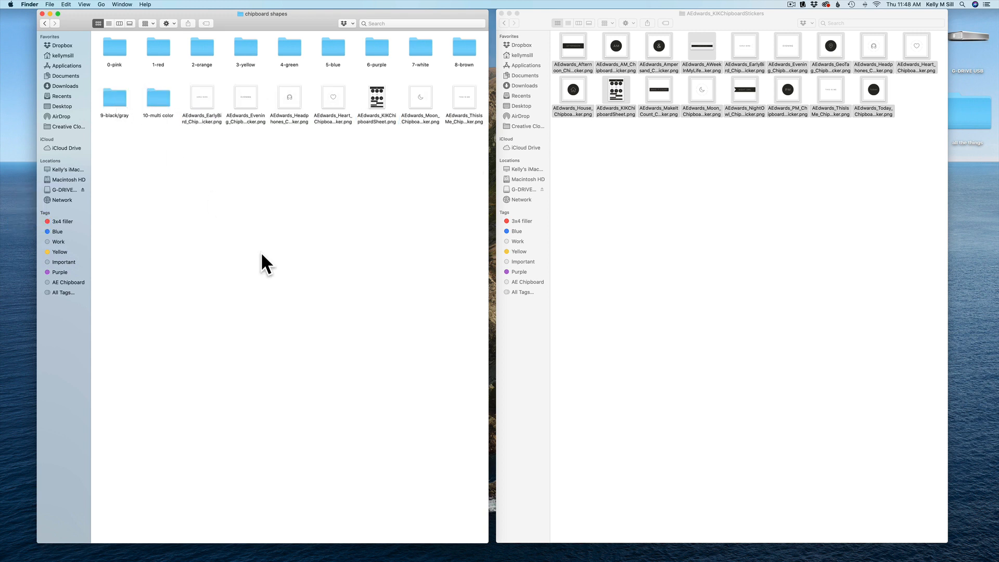
# Move the six white chipboard stickers into 7-white, and delete the copied combined sheet AEdwards_KIKChipboardSheet.png.
pyautogui.moveTo(199, 79); pyautogui.dragTo(354, 106)
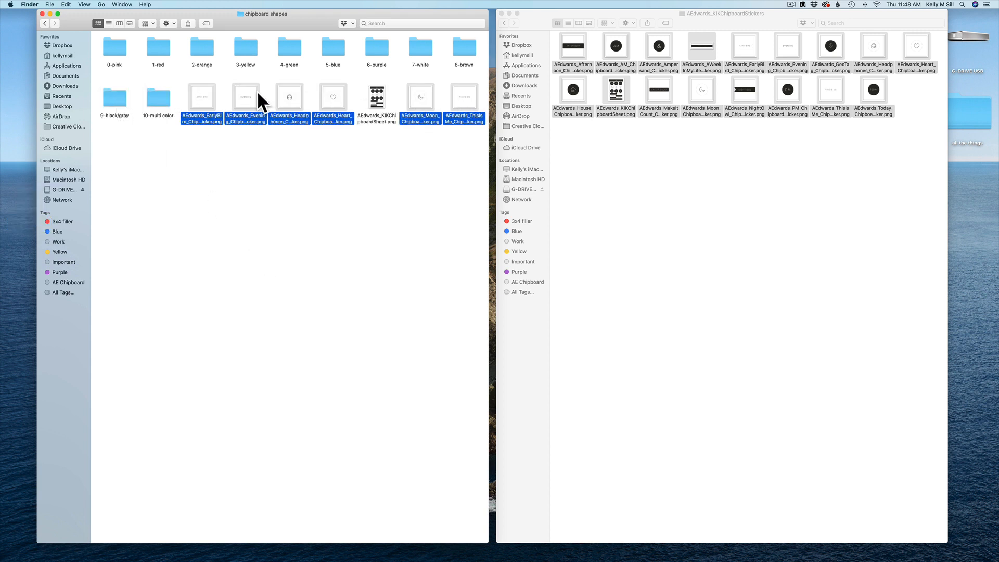
pyautogui.moveTo(203, 95); pyautogui.dragTo(421, 44)
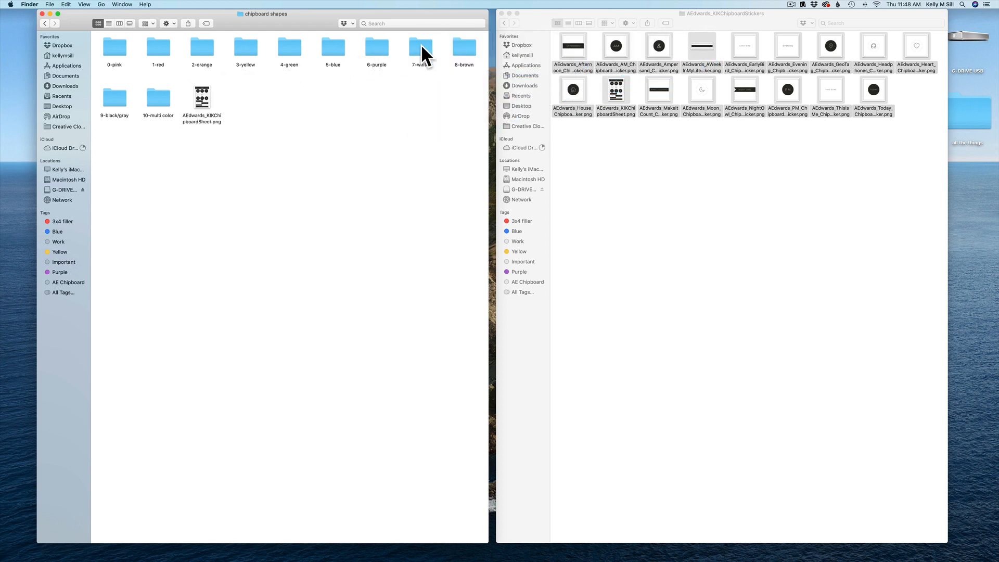
pyautogui.rightClick(200, 103)
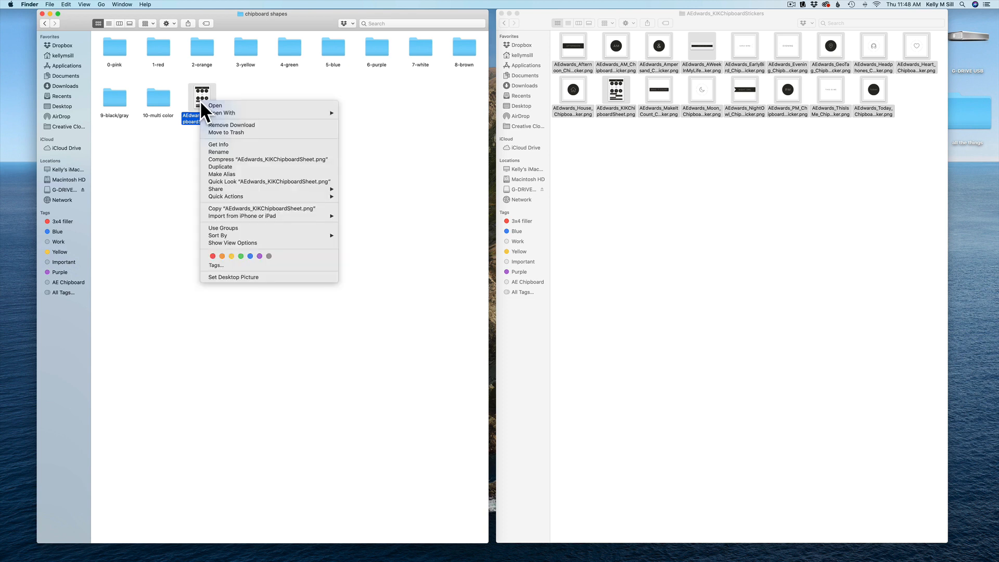
pyautogui.click(217, 132)
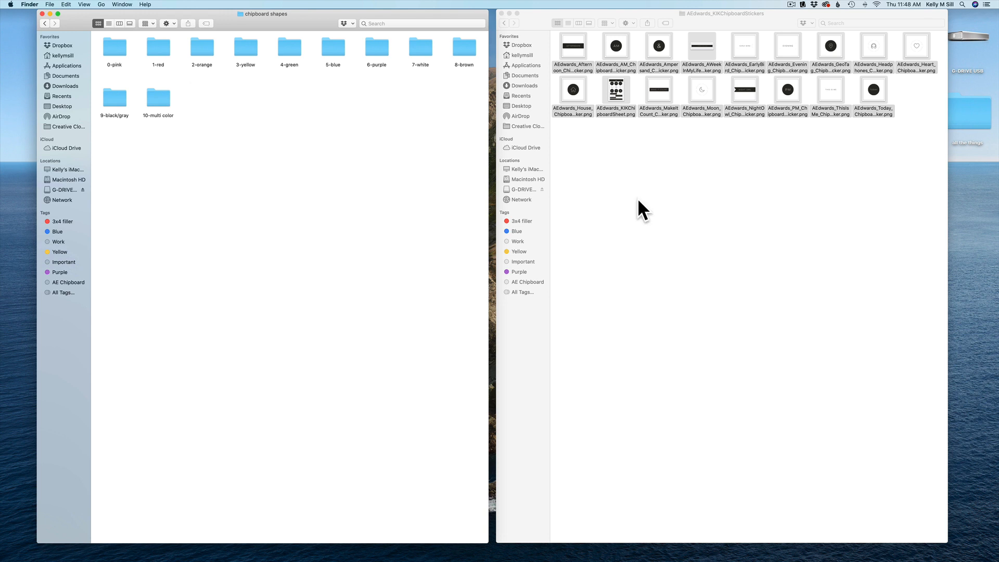
# Go back to the WITL 2020 folder and open its ChipboardPhraseStickers folder.
pyautogui.click(668, 141)
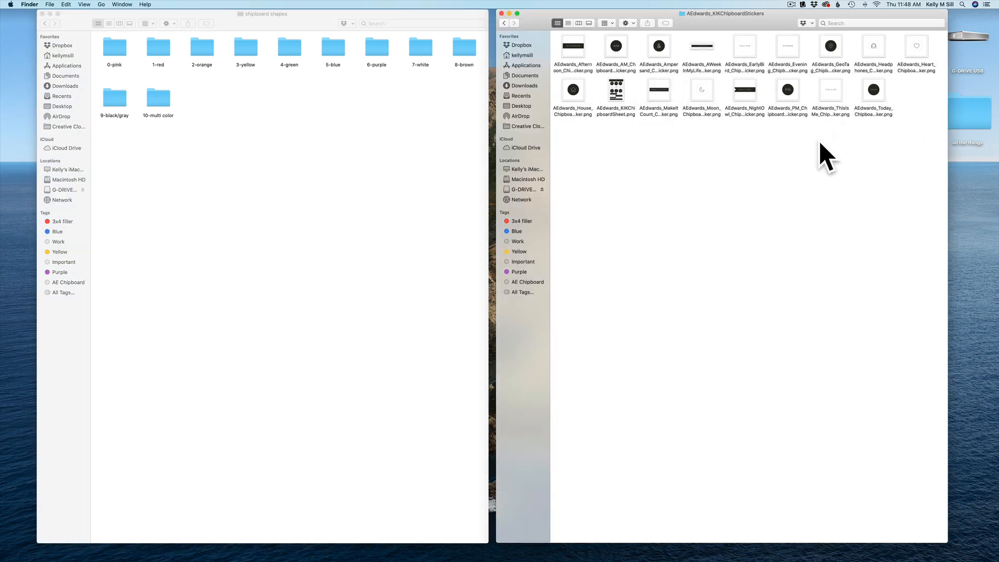
pyautogui.click(502, 24)
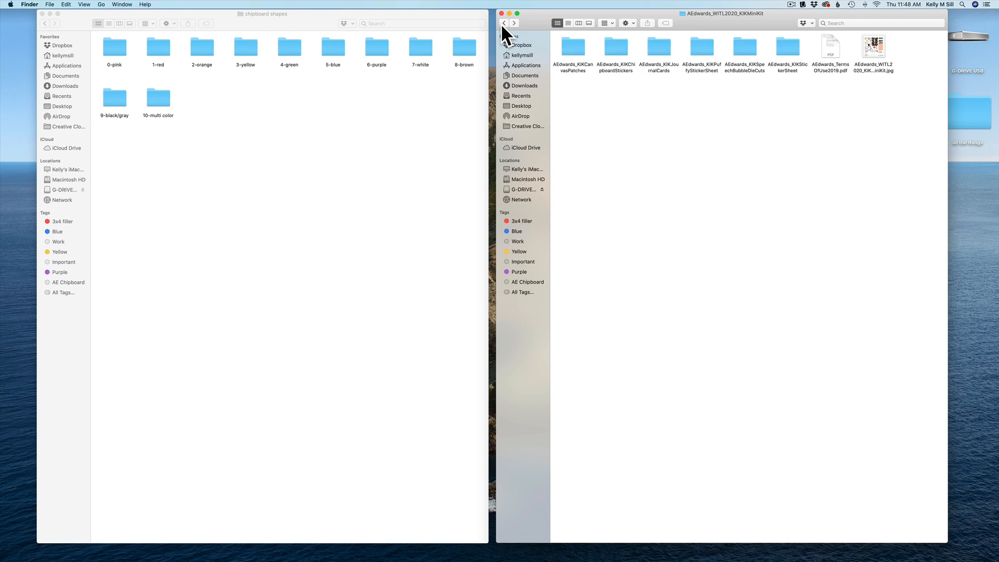
pyautogui.click(503, 24)
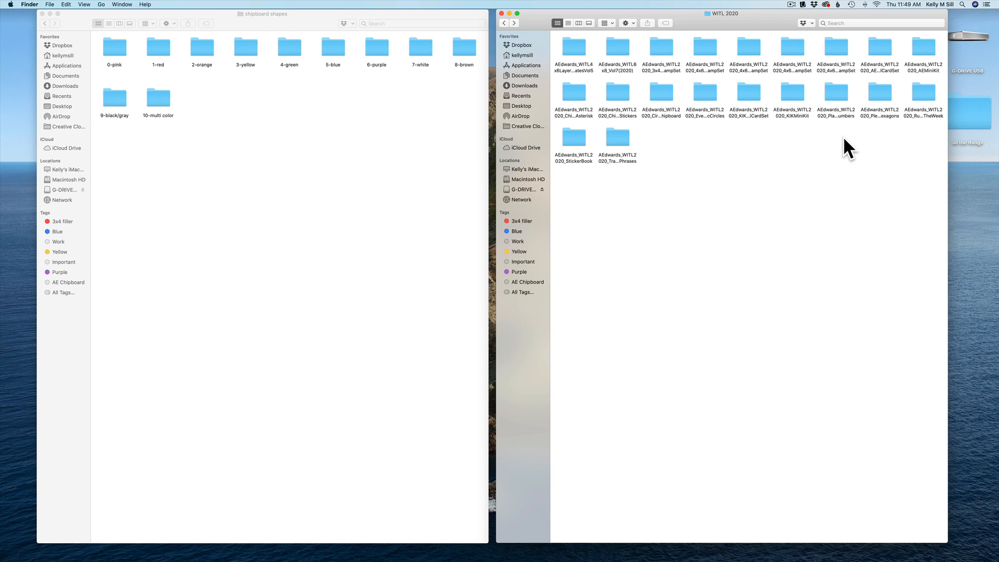
pyautogui.doubleClick(622, 96)
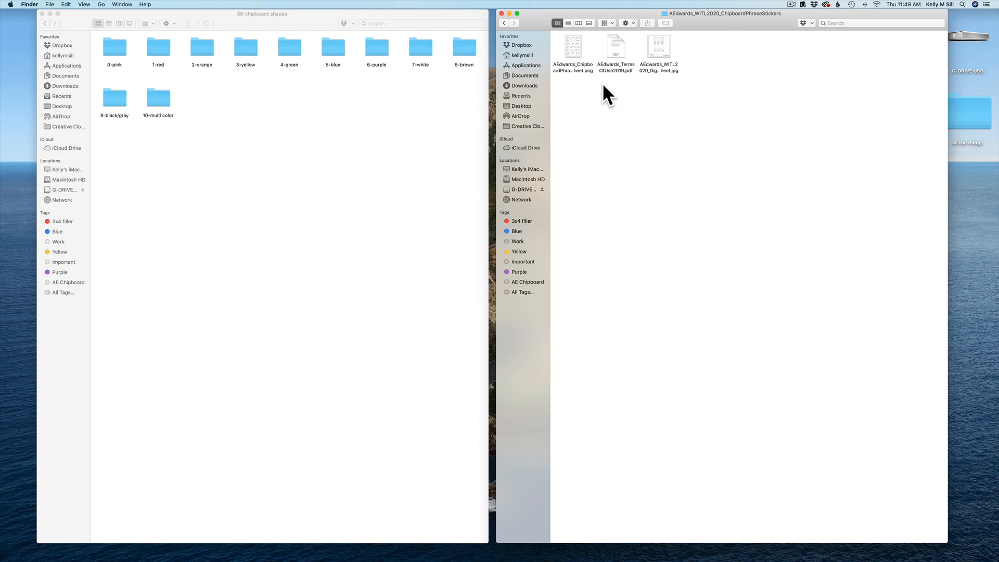
# Copy the seven numbered circles and the This Story circle from the WITL 2020 CircleChipboard folder into the chipboard shapes folder.
pyautogui.click(503, 23)
pyautogui.doubleClick(656, 93)
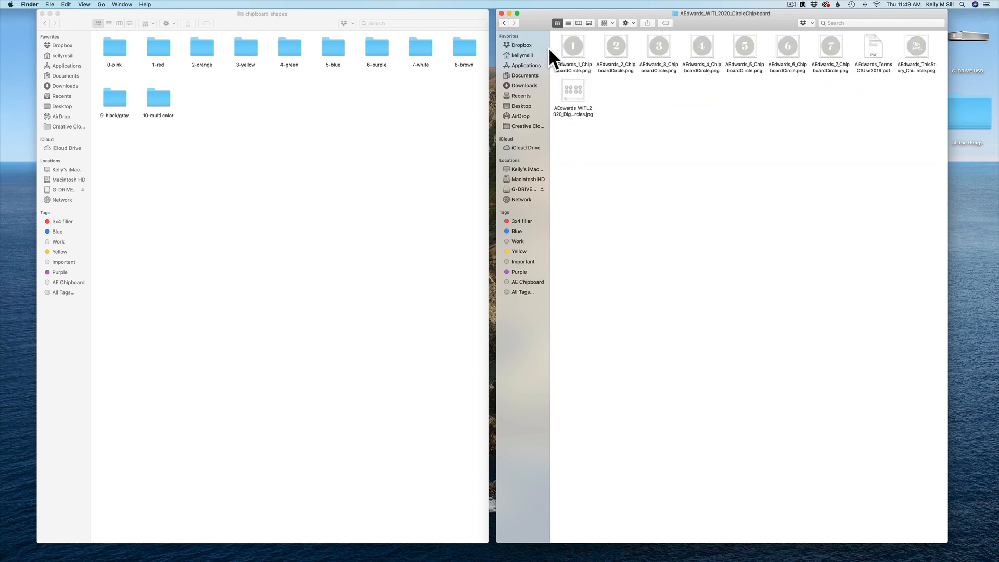
pyautogui.moveTo(560, 39); pyautogui.dragTo(834, 53)
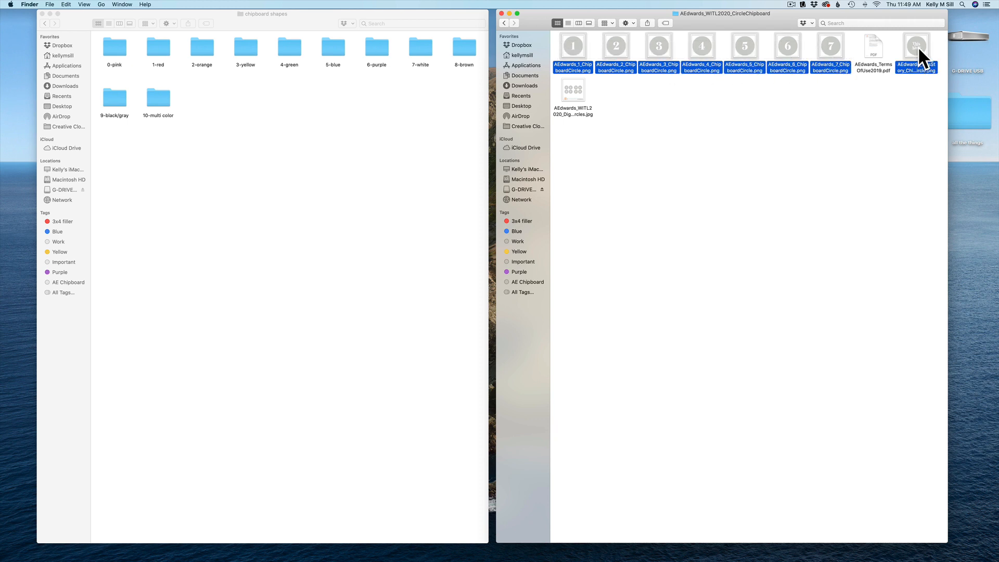
pyautogui.click(275, 207)
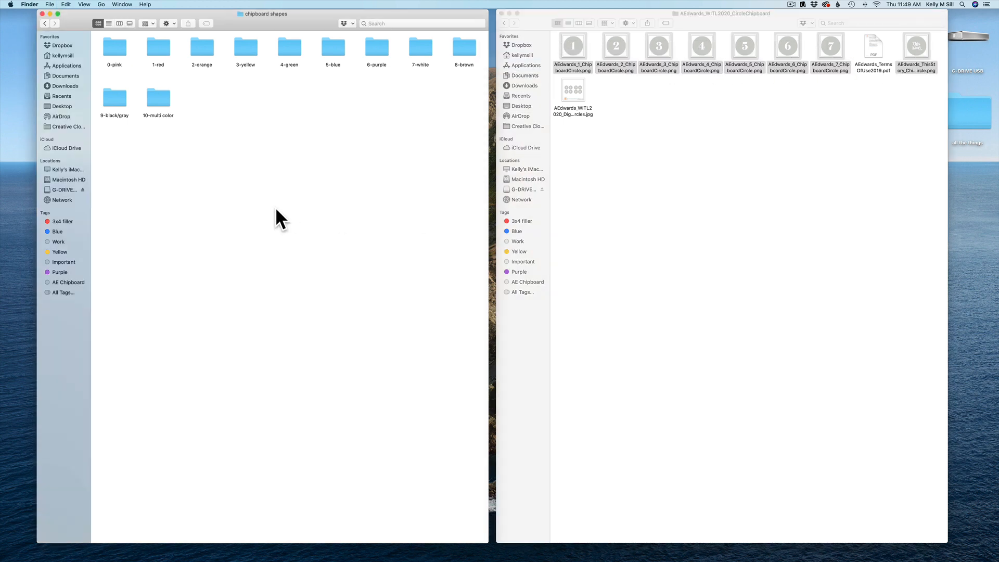
pyautogui.press('super+v')
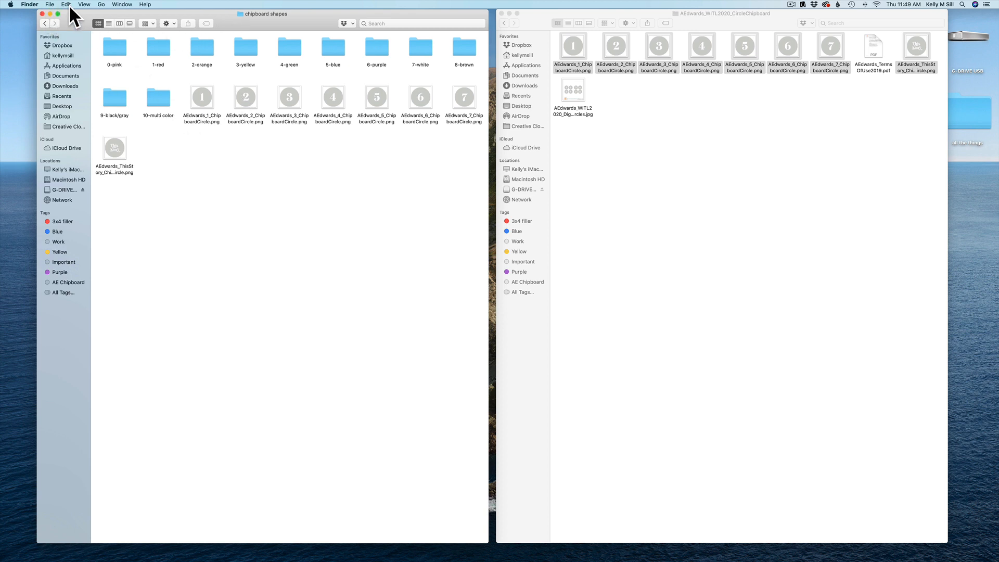
# Create a new folder named numbers inside the chipboard shapes folder.
pyautogui.click(50, 4)
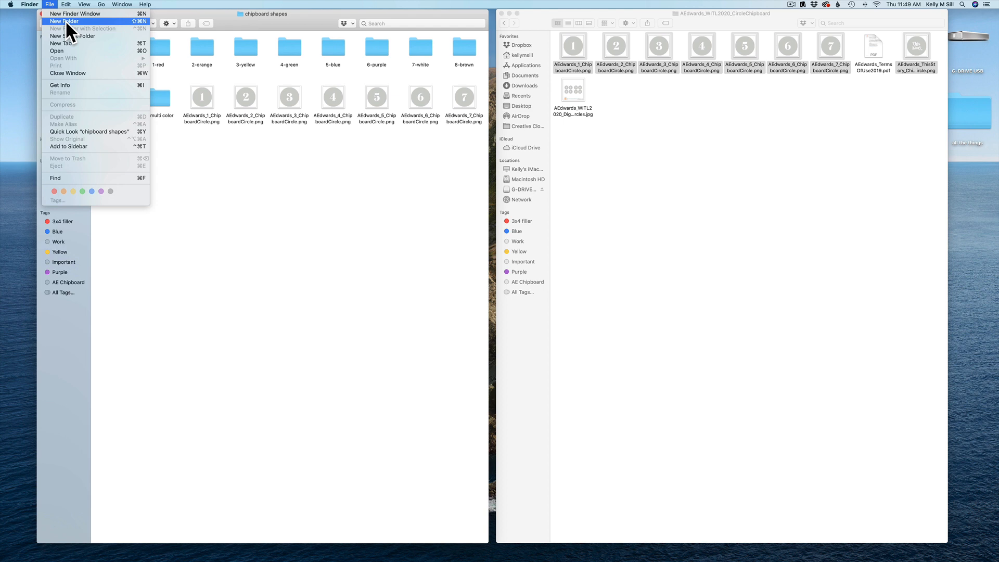
pyautogui.click(65, 21)
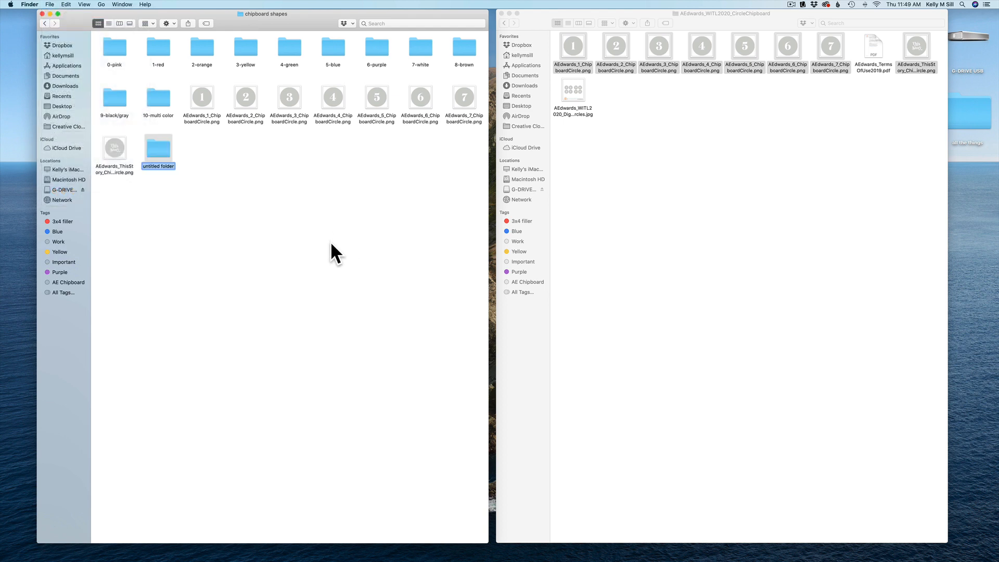
pyautogui.write('numbers')
pyautogui.press('Return')
# Move the seven numbered chipboard circles into the numbers folder and the This Story circle into 9-black/gray.
pyautogui.moveTo(202, 81); pyautogui.dragTo(454, 97)
pyautogui.moveTo(204, 99); pyautogui.dragTo(164, 151)
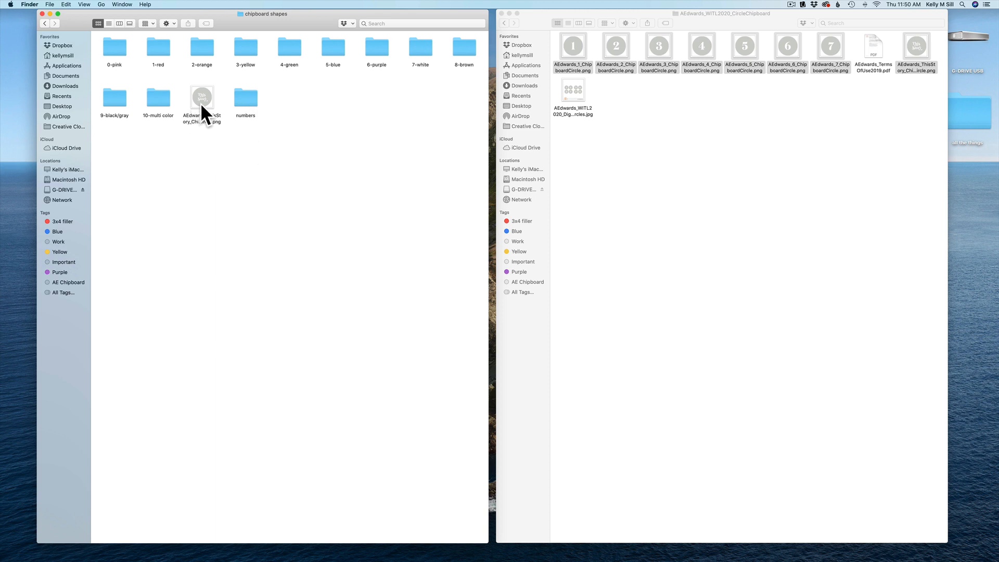
pyautogui.moveTo(204, 99); pyautogui.dragTo(117, 98)
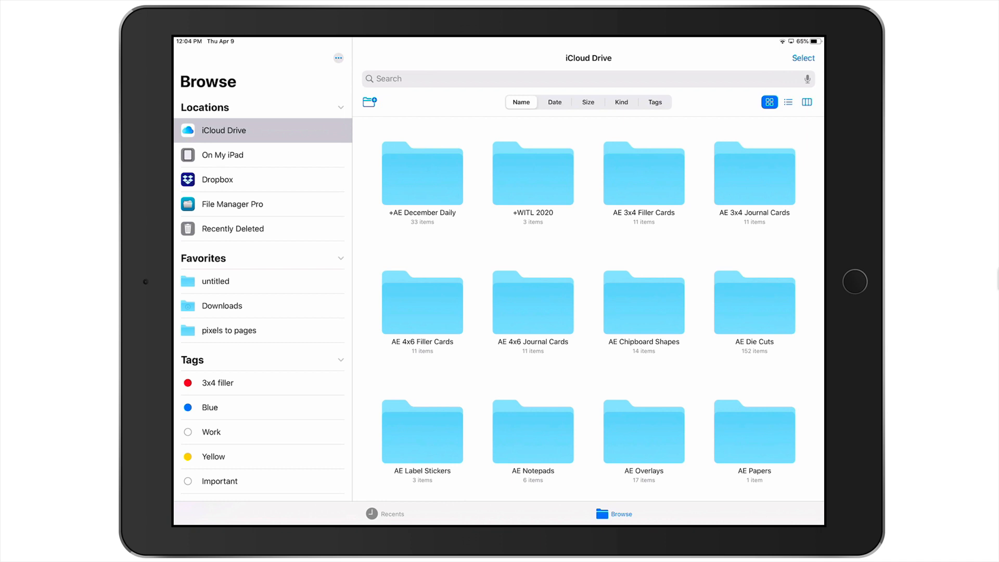
# Switch to the Files app on the iPad and add the +WITL 2020 and AE Overlays folders to the favorites.
pyautogui.rightClick(533, 174)
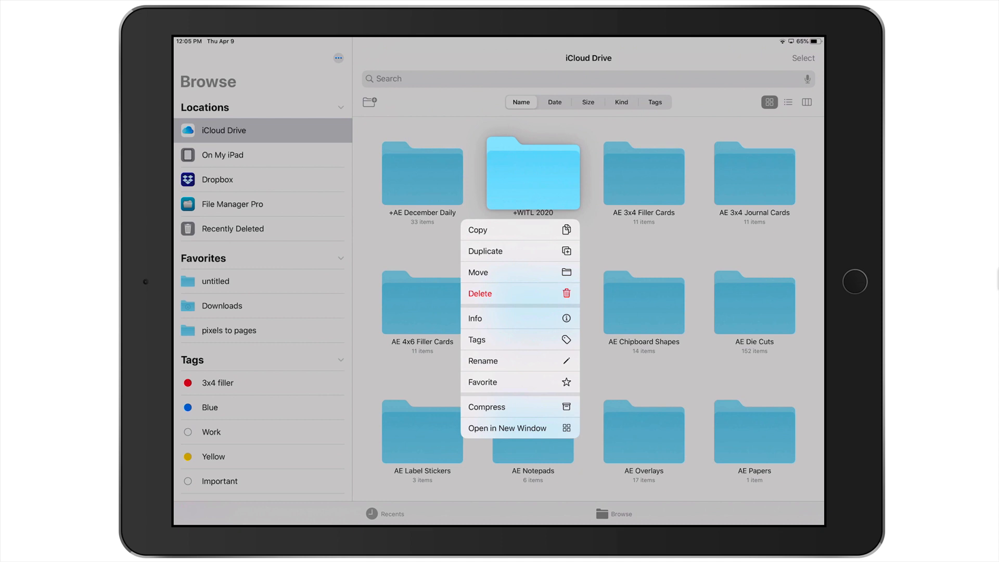
pyautogui.click(482, 382)
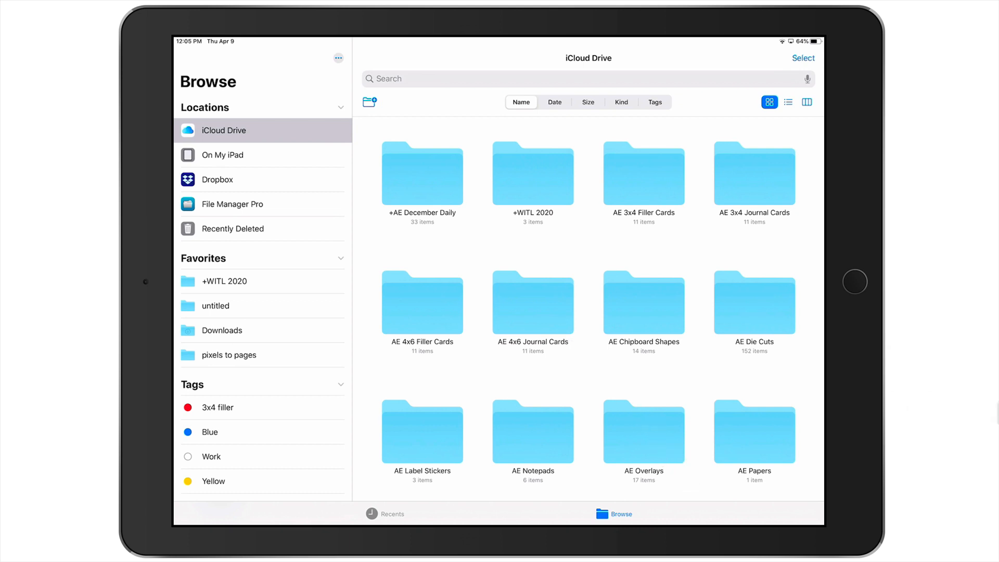
pyautogui.rightClick(643, 431)
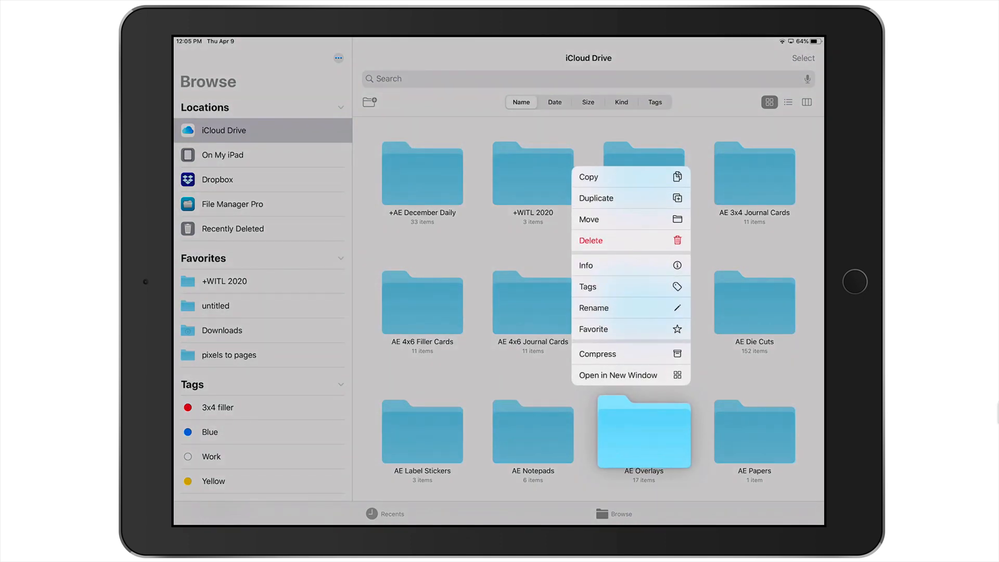
pyautogui.click(592, 328)
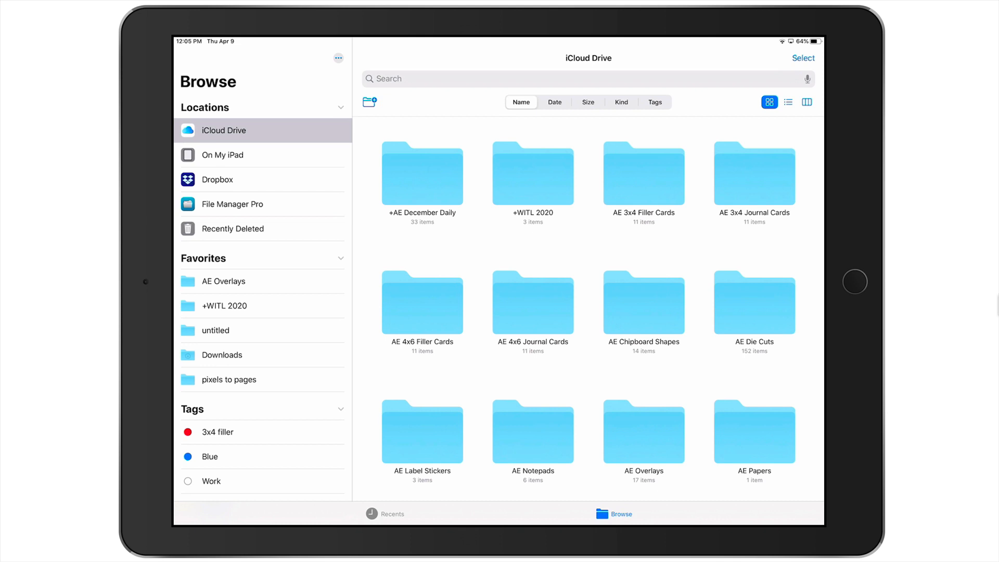
# Look through the +WITL 2020 chipboard shapes by color, including 9-black/gray, 1-red, 0-pink and 3-yellow, and return to the iCloud Drive top level.
pyautogui.click(533, 174)
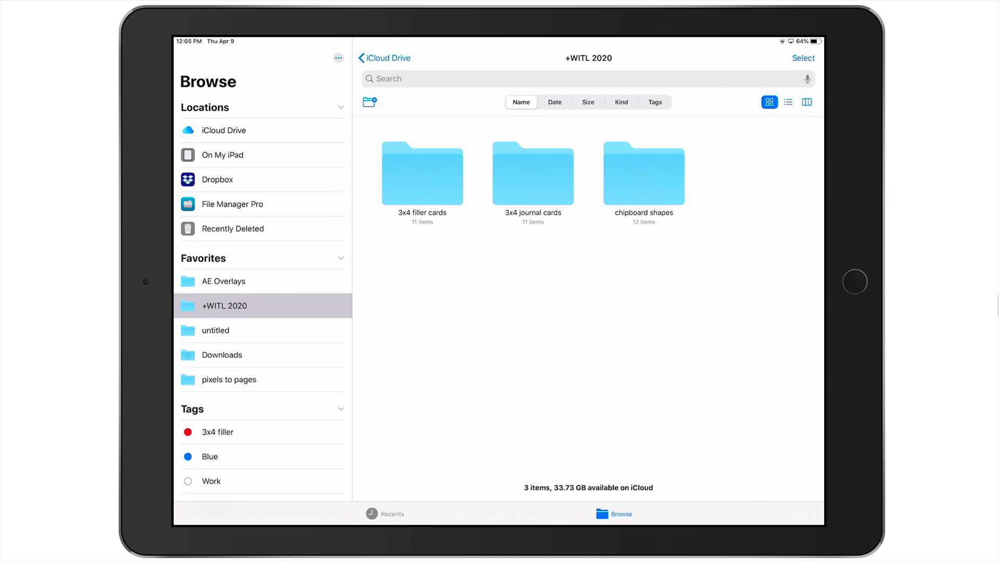
pyautogui.click(422, 174)
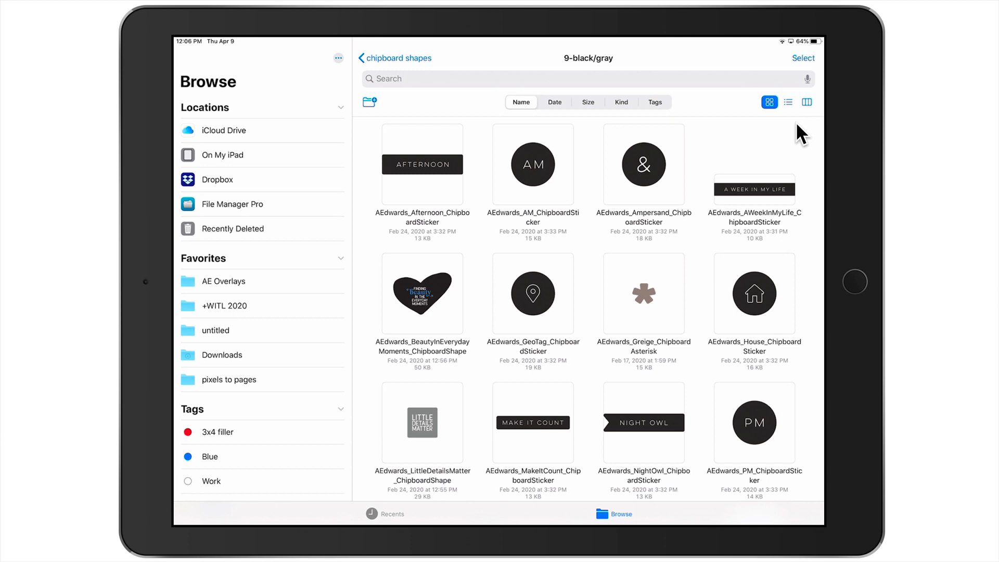
pyautogui.press('super+Up')
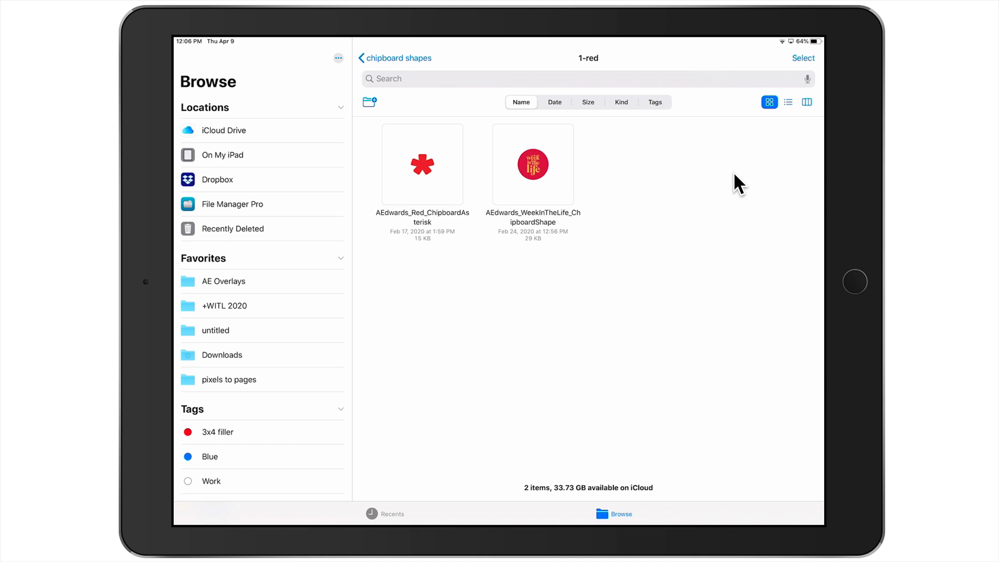
pyautogui.press('super+bracketleft')
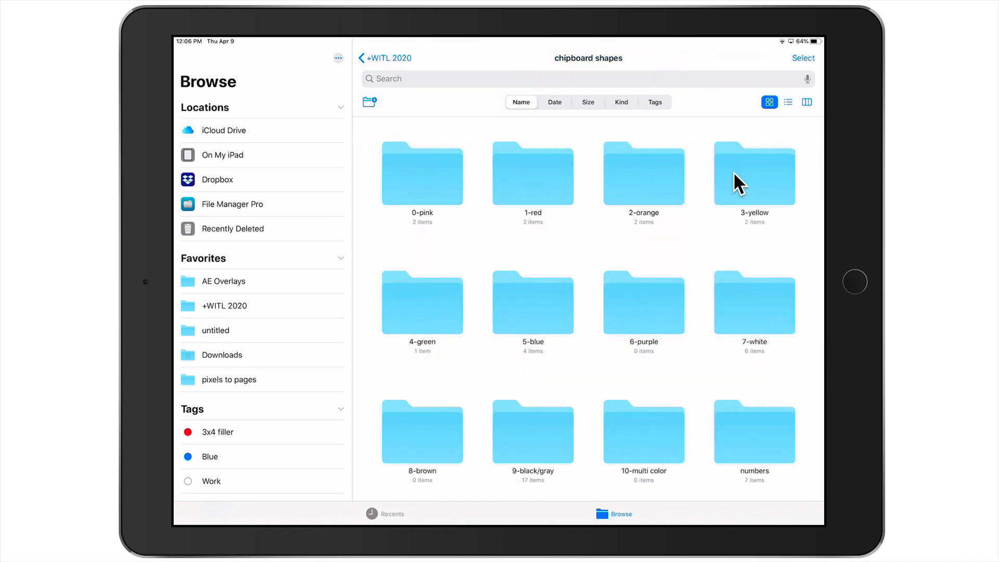
pyautogui.press('super+Down')
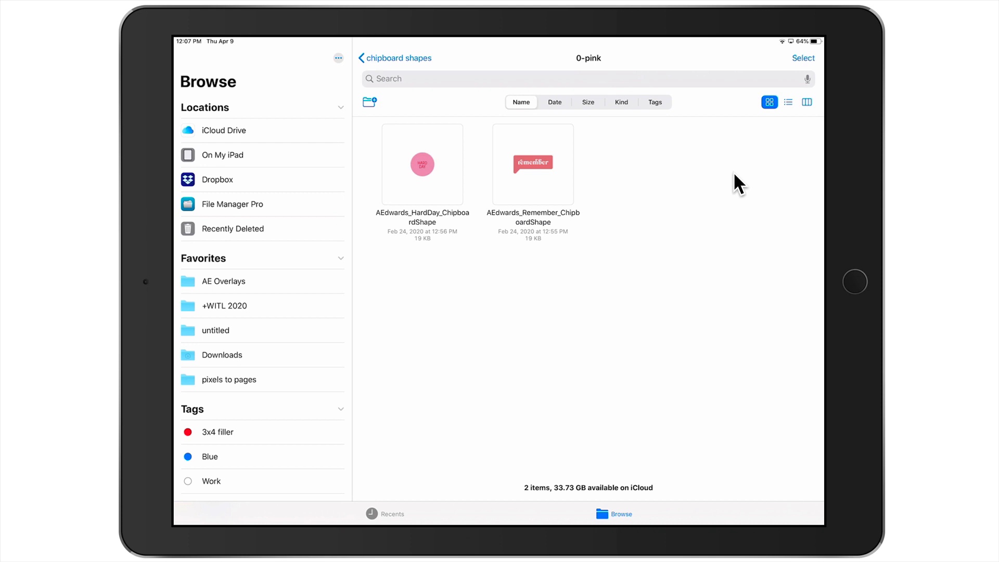
pyautogui.press('super+Up')
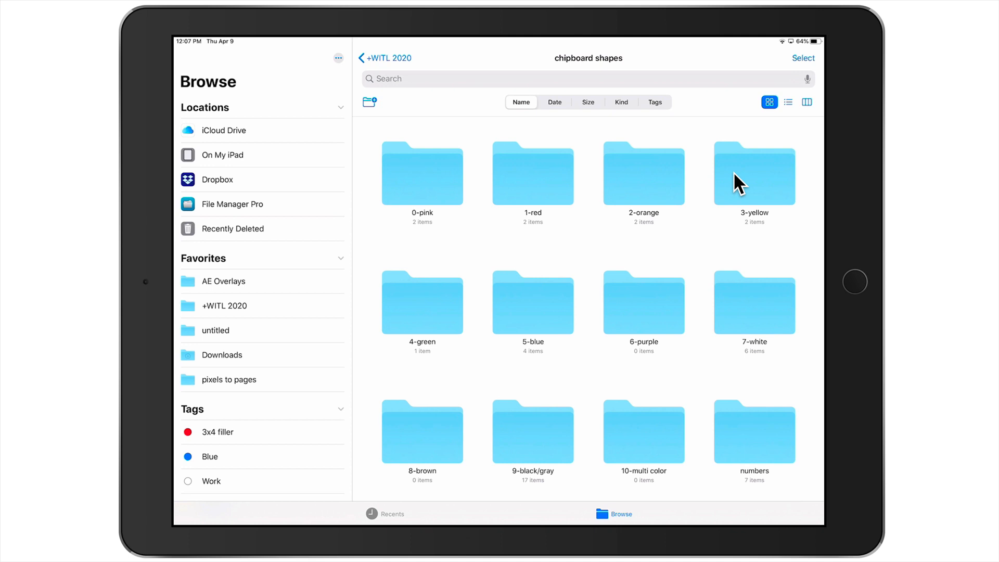
pyautogui.click(734, 174)
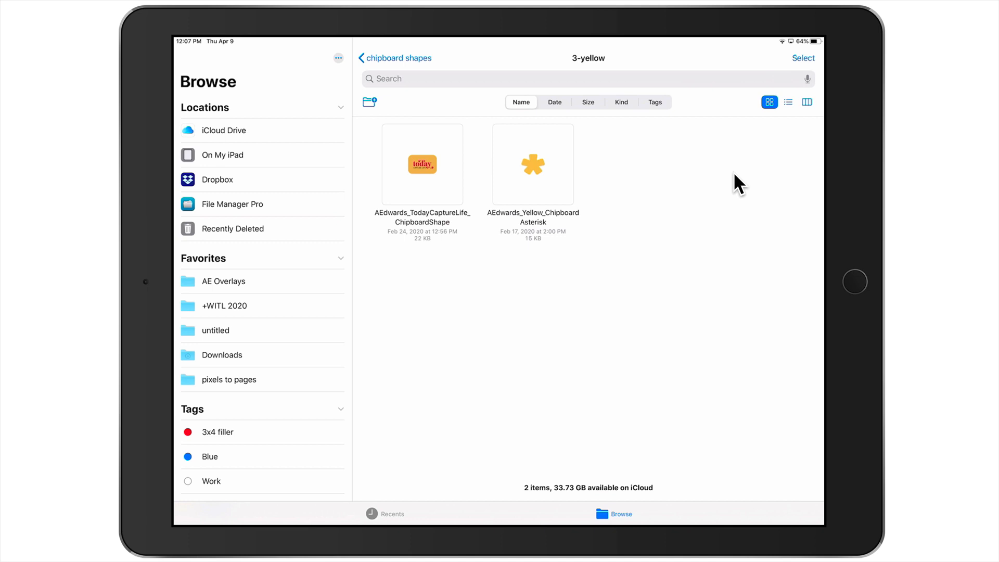
pyautogui.press('super+Up')
pyautogui.press('super+Up')
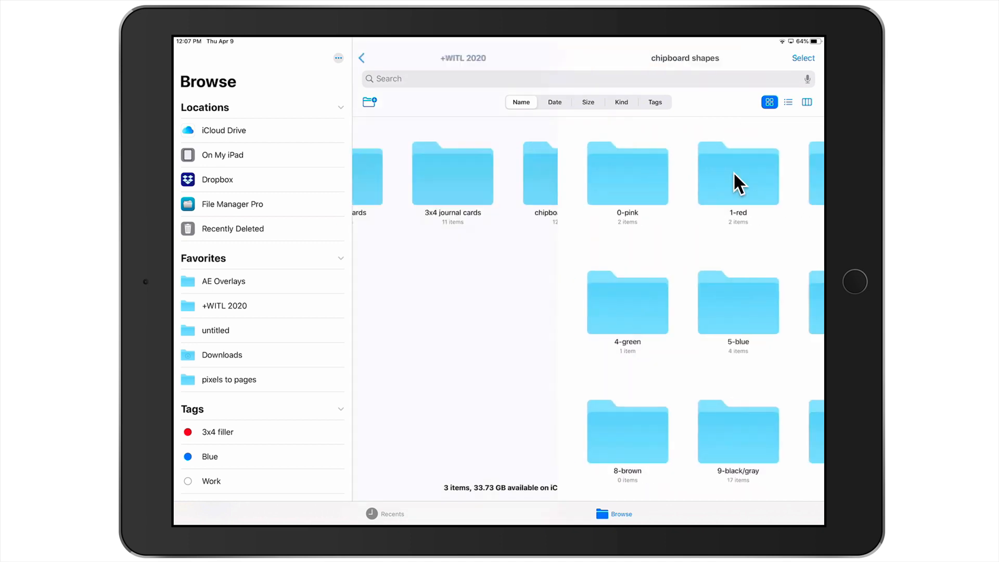
pyautogui.press('super+Up')
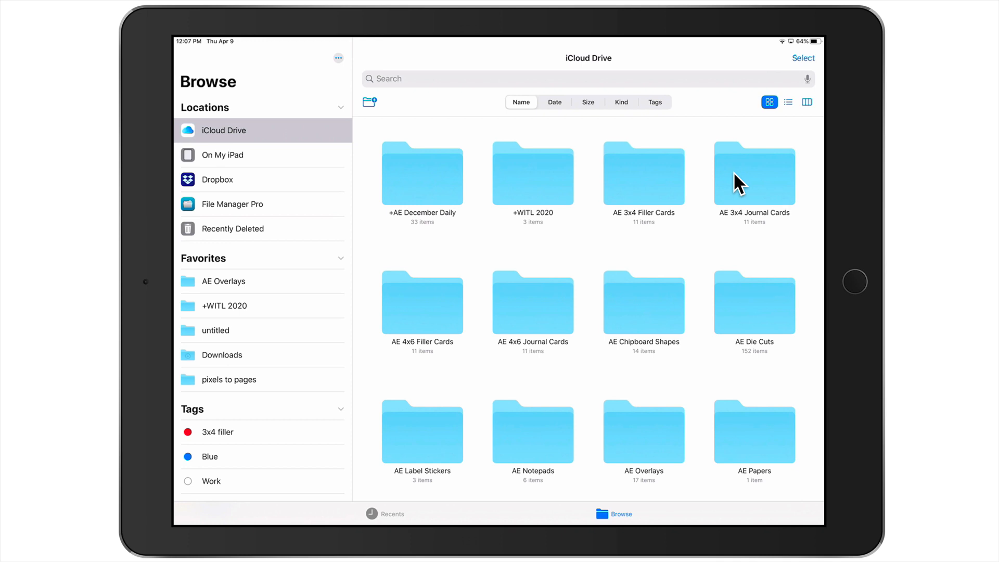
# Search the files for Today.
pyautogui.press('super+f')
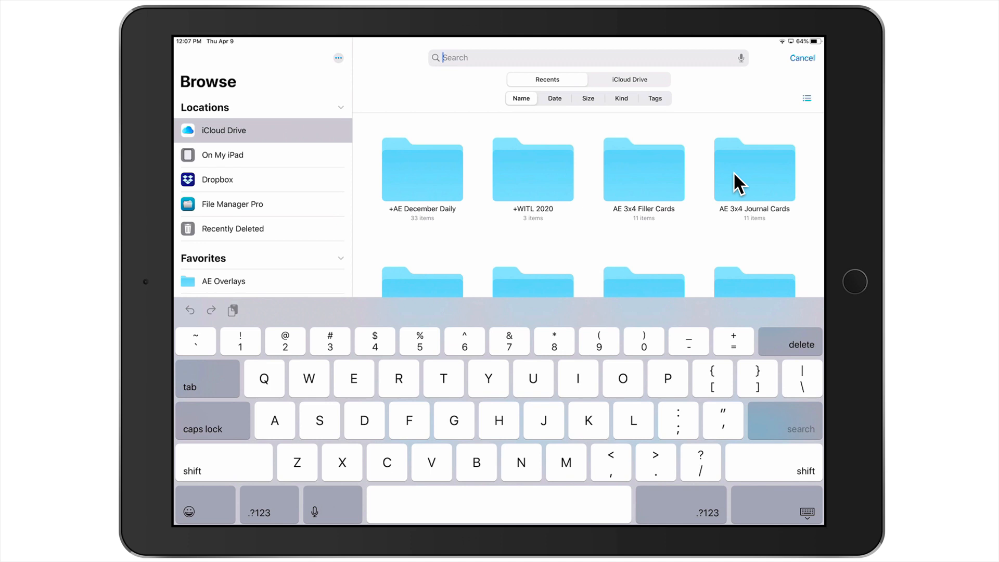
pyautogui.write('To')
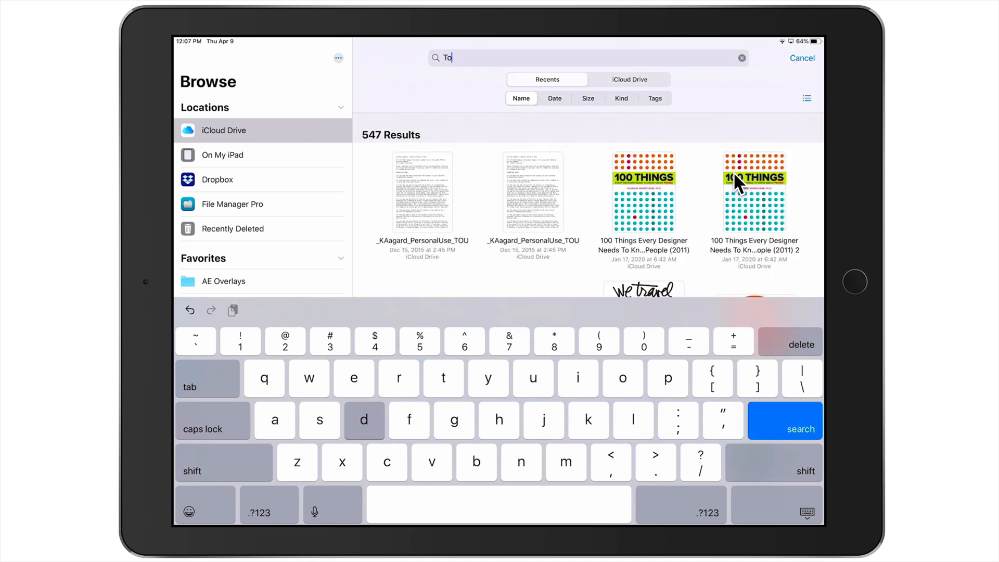
pyautogui.write('day')
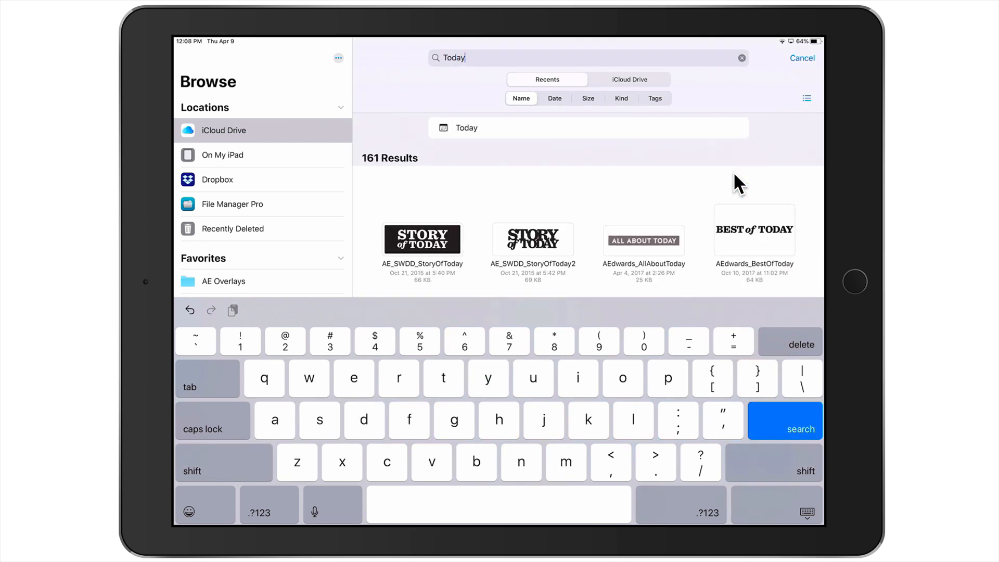
pyautogui.press('Return')
# Examine the Today search results for matching stickers, stamps, cards and chipboard pieces, and clear the search.
pyautogui.scroll(-10, 739, 183)
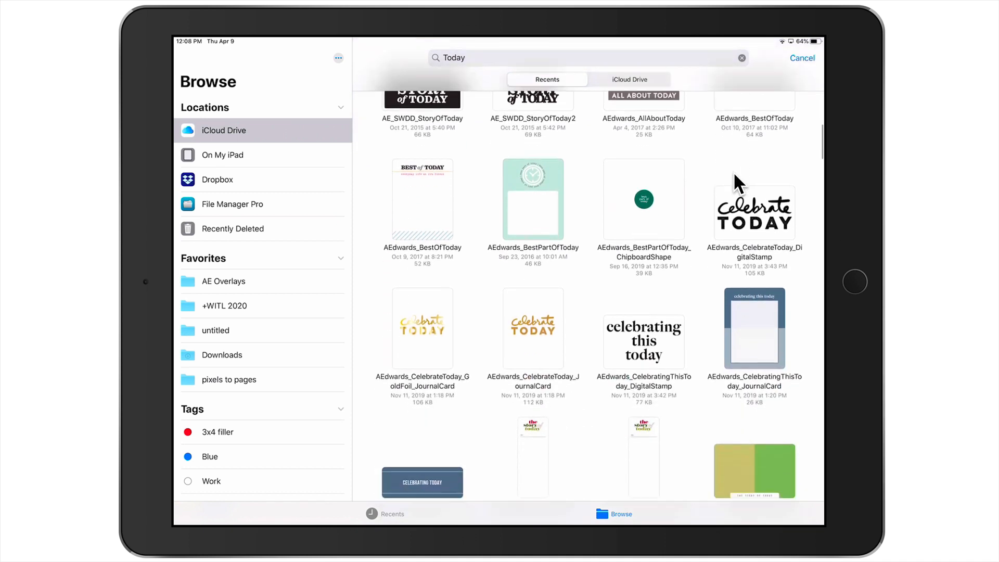
pyautogui.scroll(-3, 739, 183)
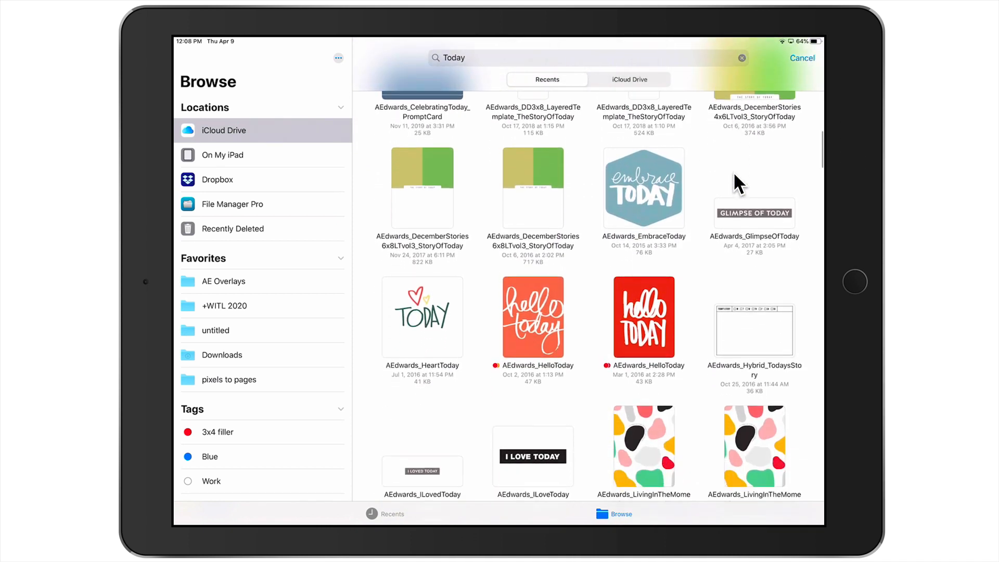
pyautogui.scroll(-5, 739, 183)
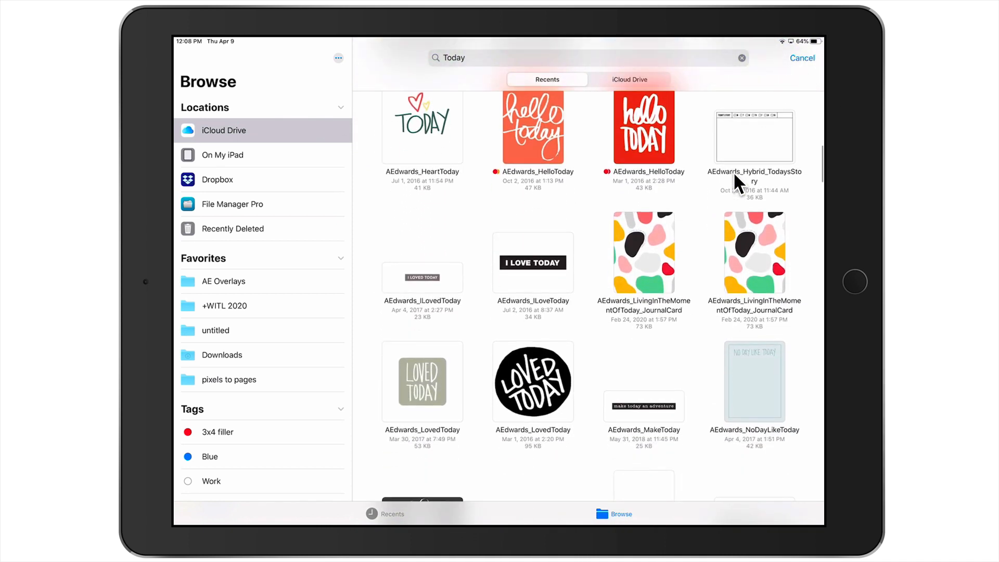
pyautogui.scroll(-10, 739, 183)
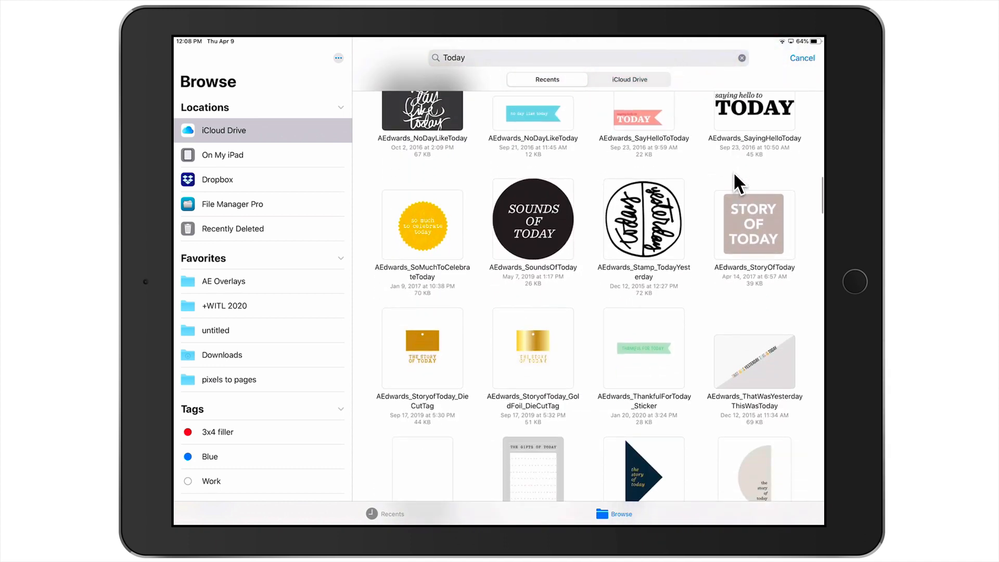
pyautogui.scroll(-12, 738, 183)
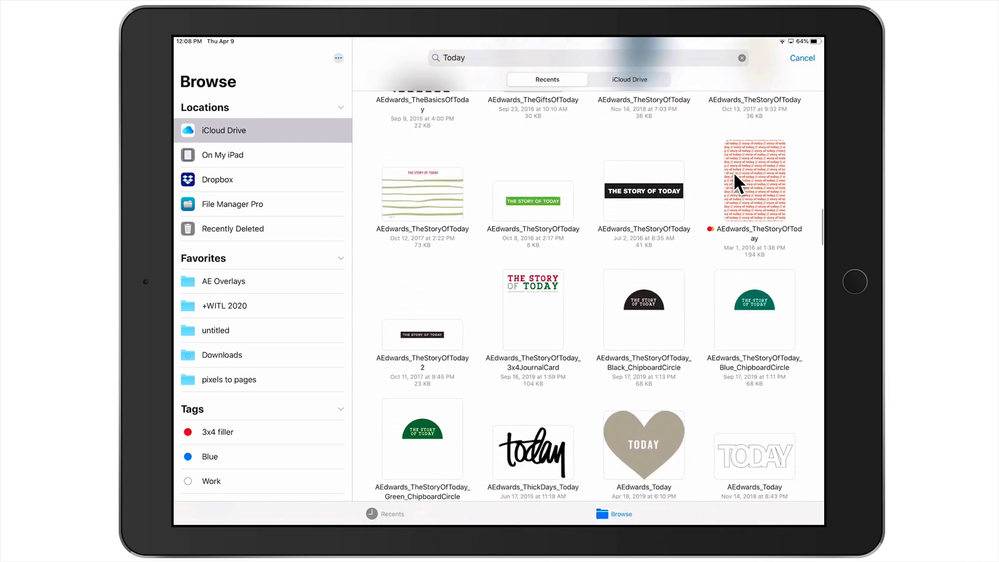
pyautogui.scroll(-2, 739, 183)
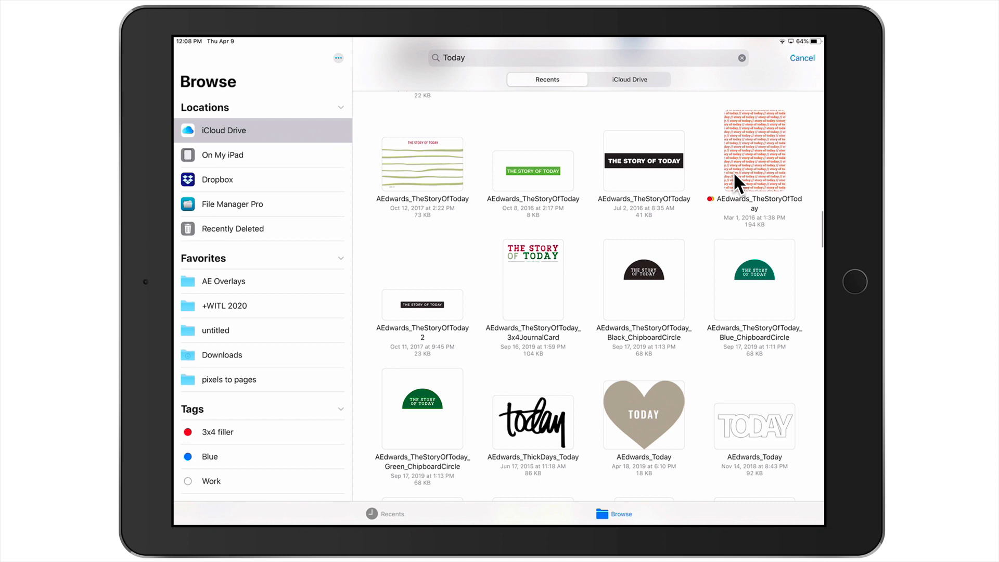
pyautogui.scroll(-8, 739, 183)
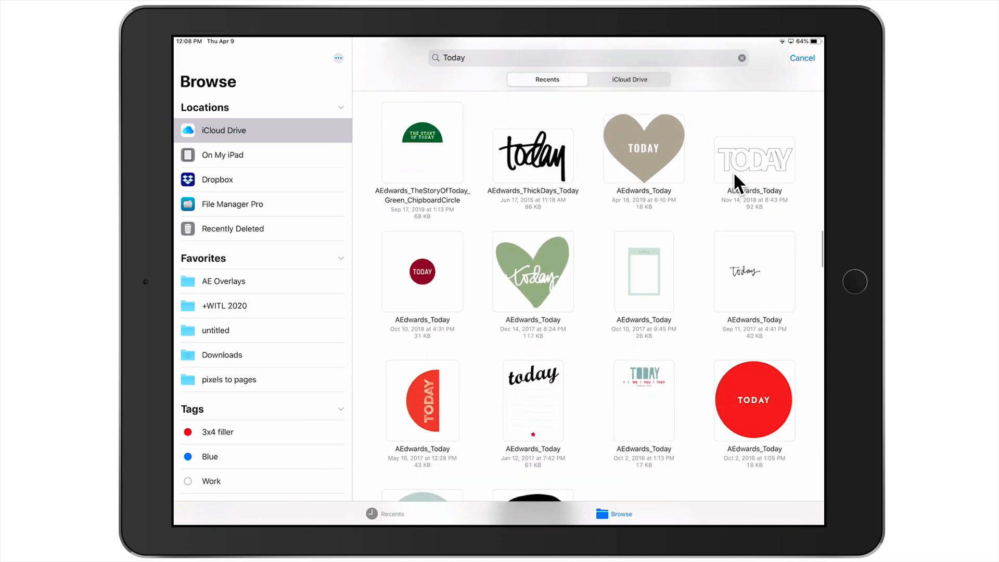
pyautogui.scroll(-10, 739, 183)
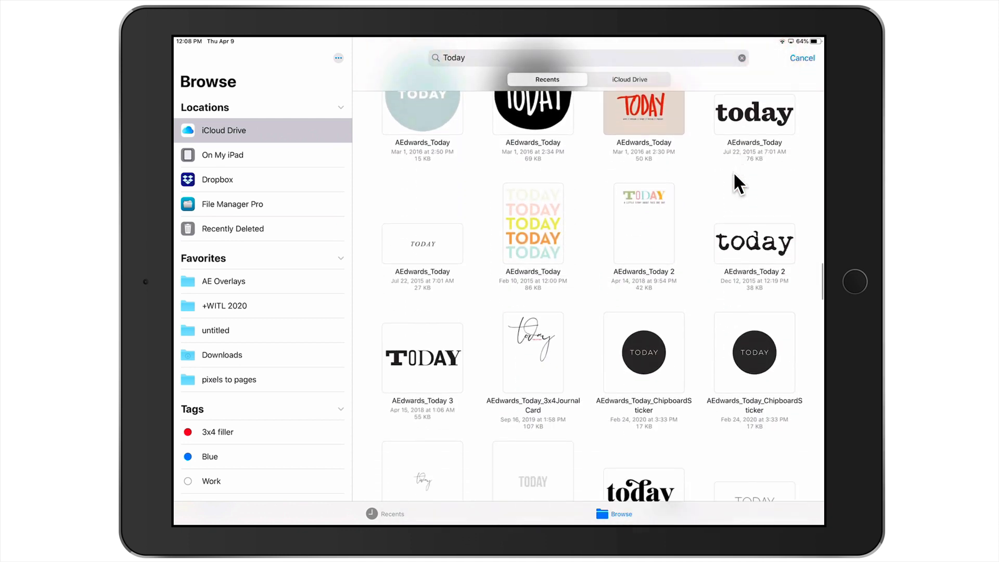
pyautogui.scroll(-9, 739, 183)
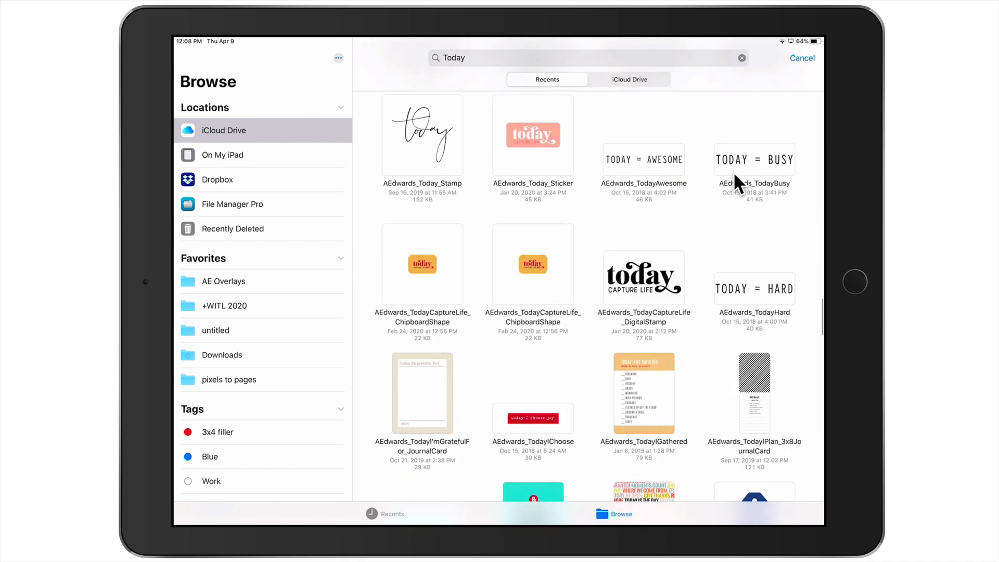
pyautogui.scroll(-3, 739, 183)
pyautogui.scroll(12, 738, 183)
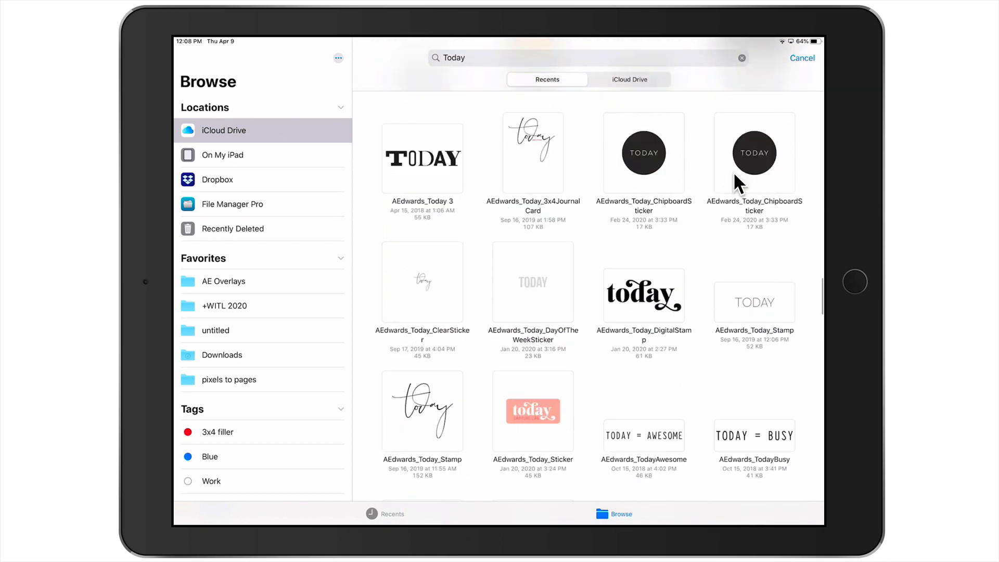
pyautogui.scroll(12, 739, 183)
pyautogui.click(742, 57)
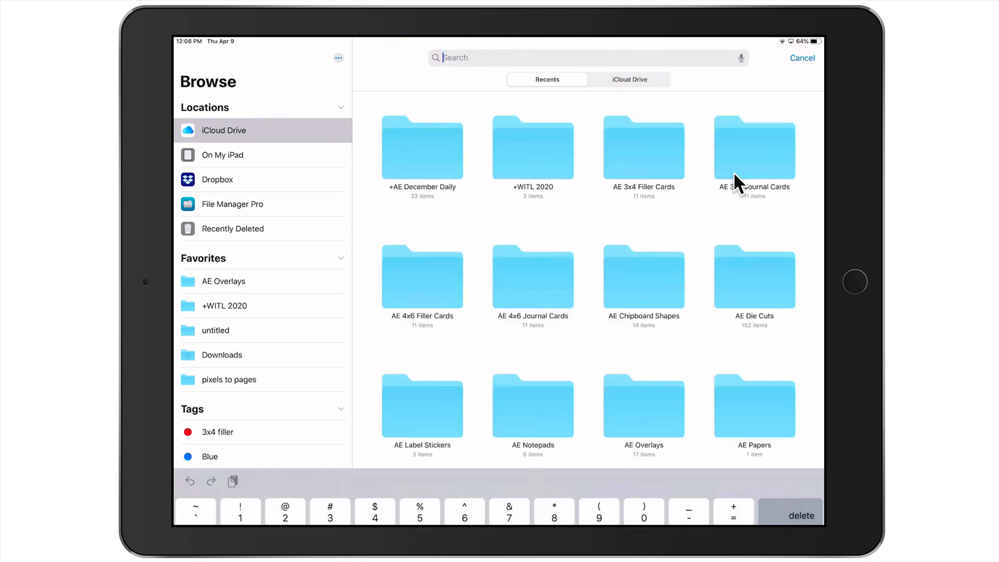
# Dismiss the on-screen keyboard and open the AE Stamps folder in iCloud Drive.
pyautogui.click(807, 512)
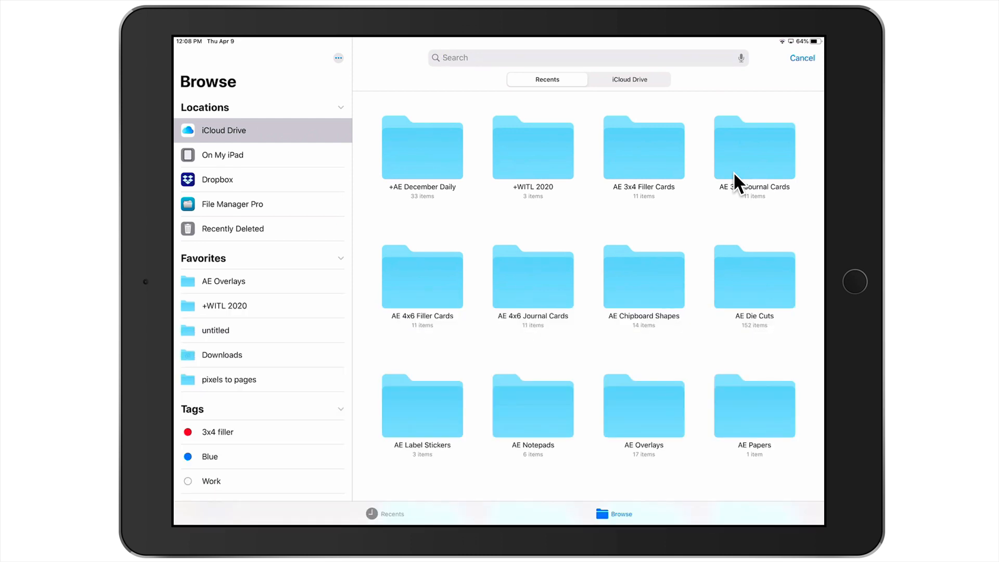
pyautogui.scroll(-6, 738, 183)
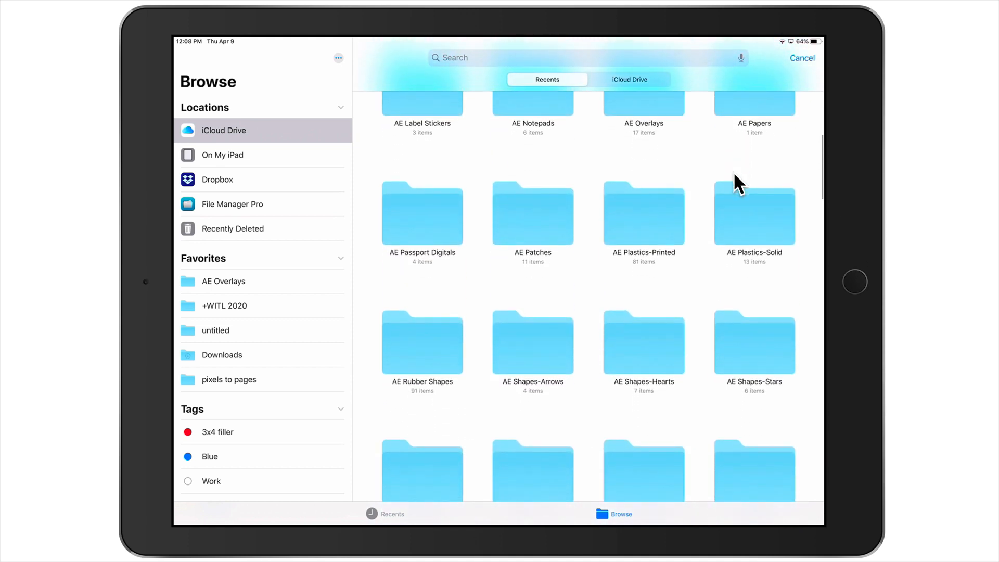
pyautogui.scroll(-3, 738, 184)
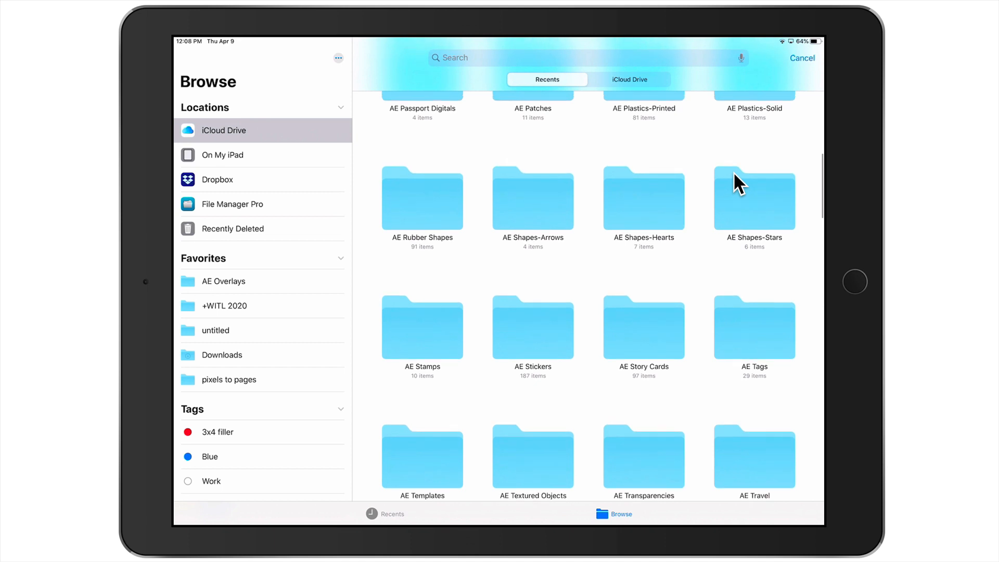
pyautogui.click(422, 327)
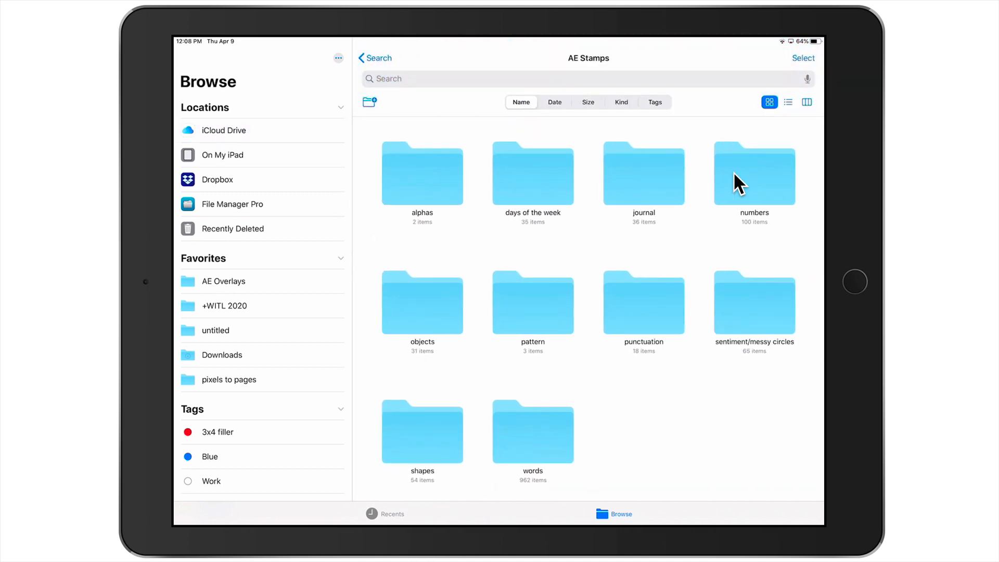
# Look into the days of the week and numbers subfolders of AE Stamps, returning to AE Stamps after each.
pyautogui.click(533, 176)
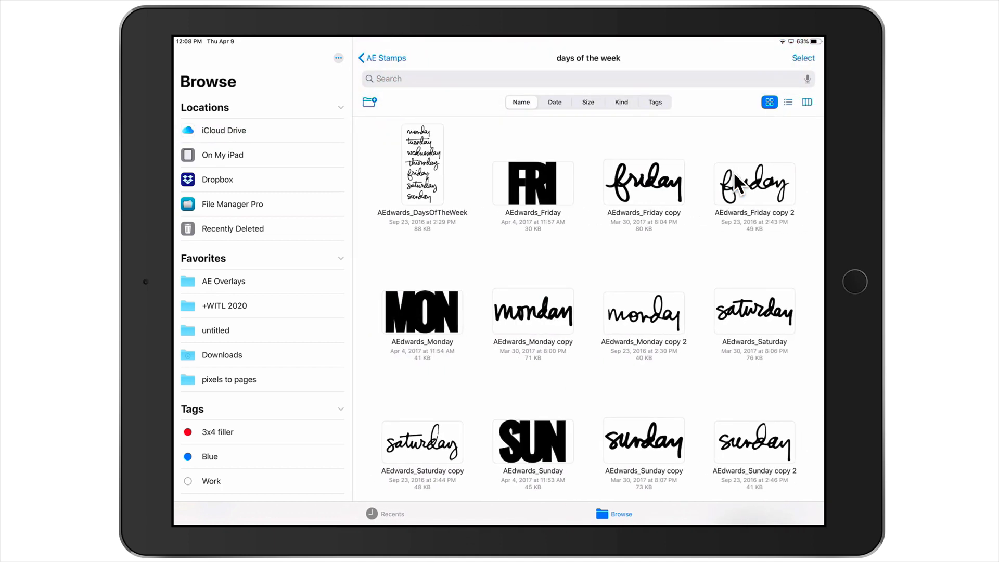
pyautogui.click(382, 57)
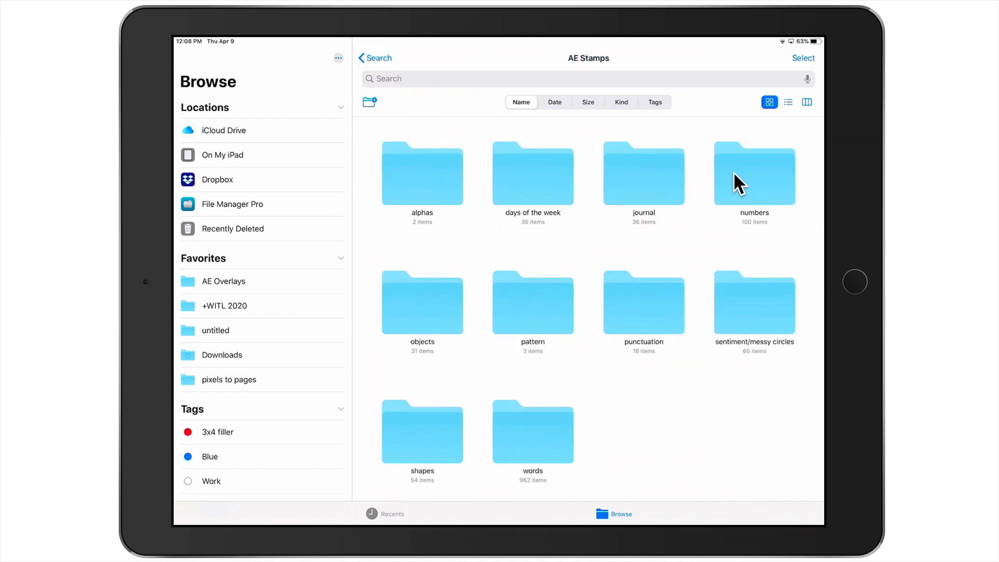
pyautogui.click(738, 183)
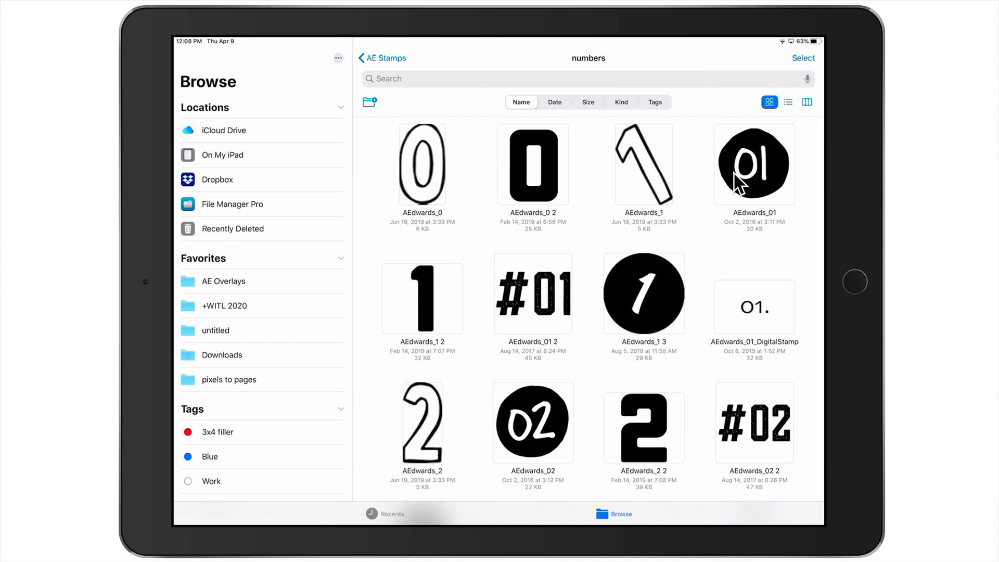
pyautogui.press('super+[')
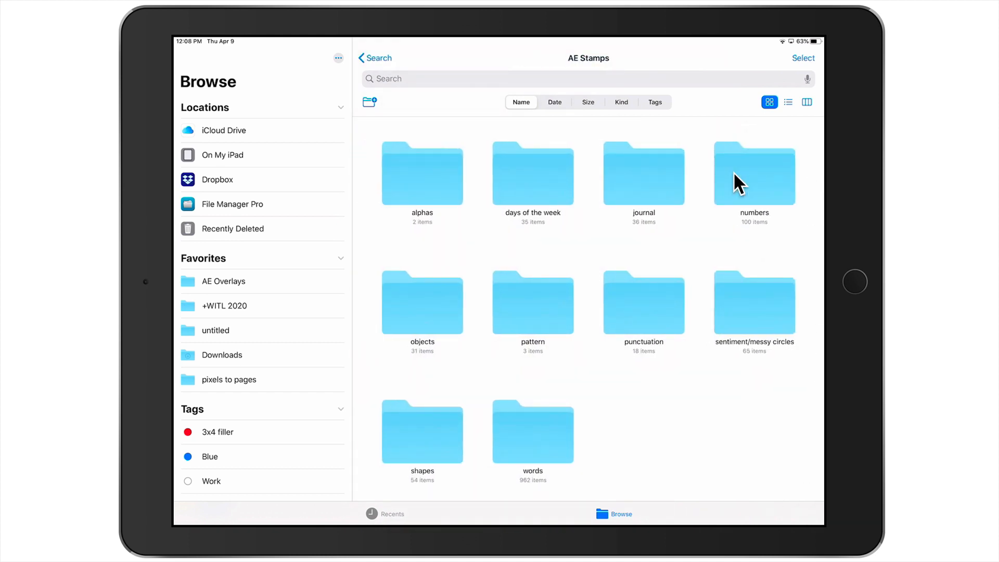
# Open the words subfolder of AE Stamps and look through its alphabetically named word stamps from A to the start of C.
pyautogui.press('super+o')
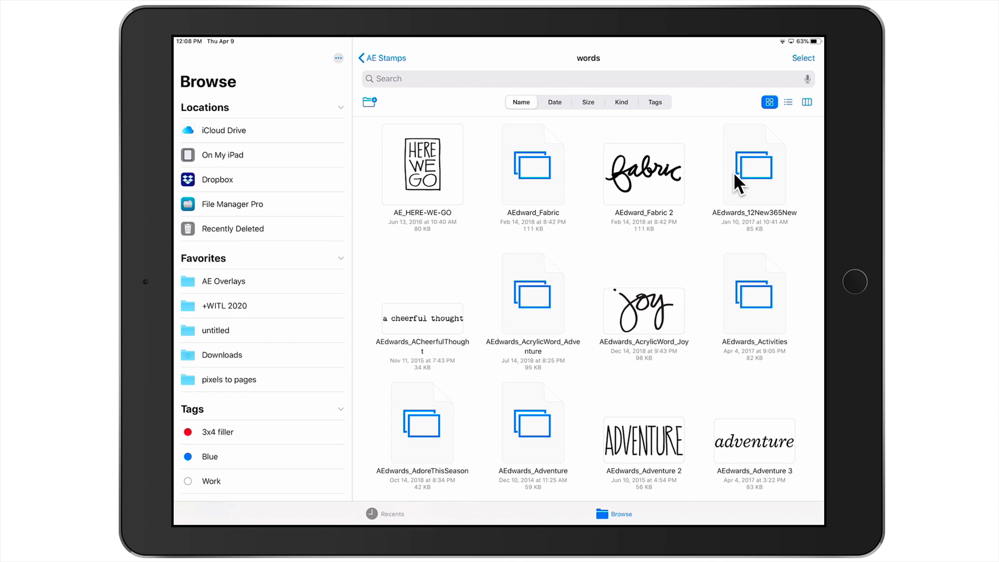
pyautogui.scroll(-10, 738, 183)
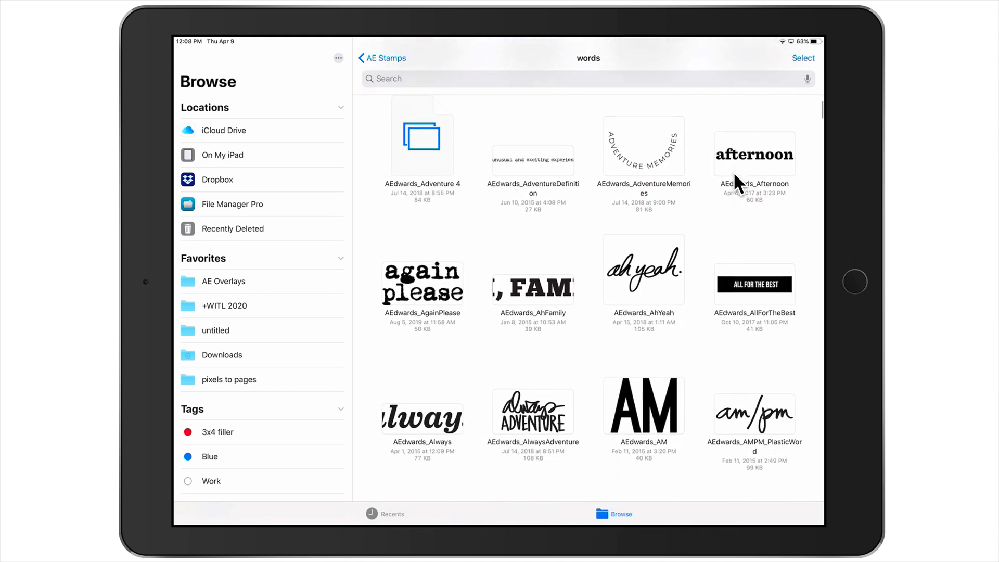
pyautogui.scroll(-8, 739, 183)
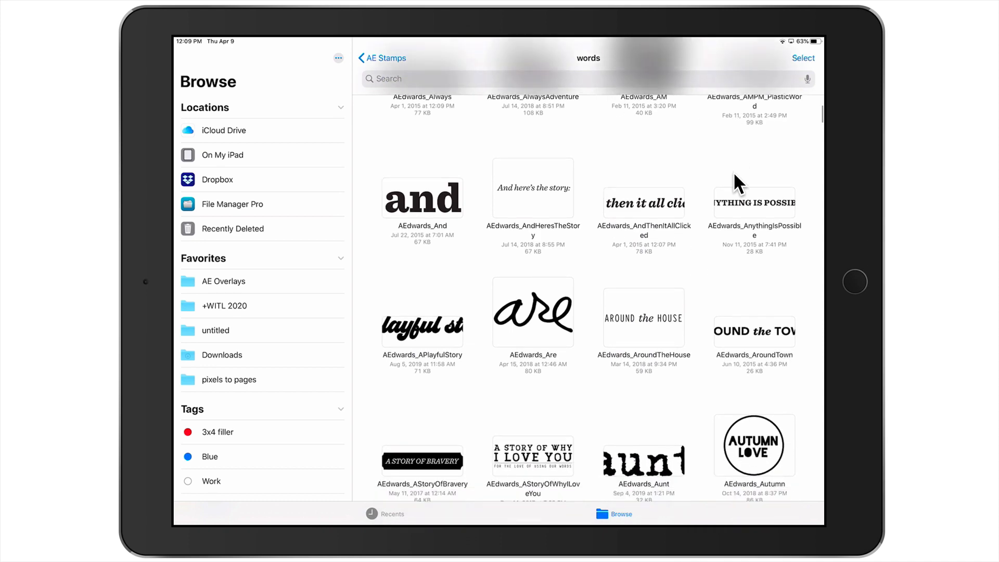
pyautogui.scroll(-10, 739, 183)
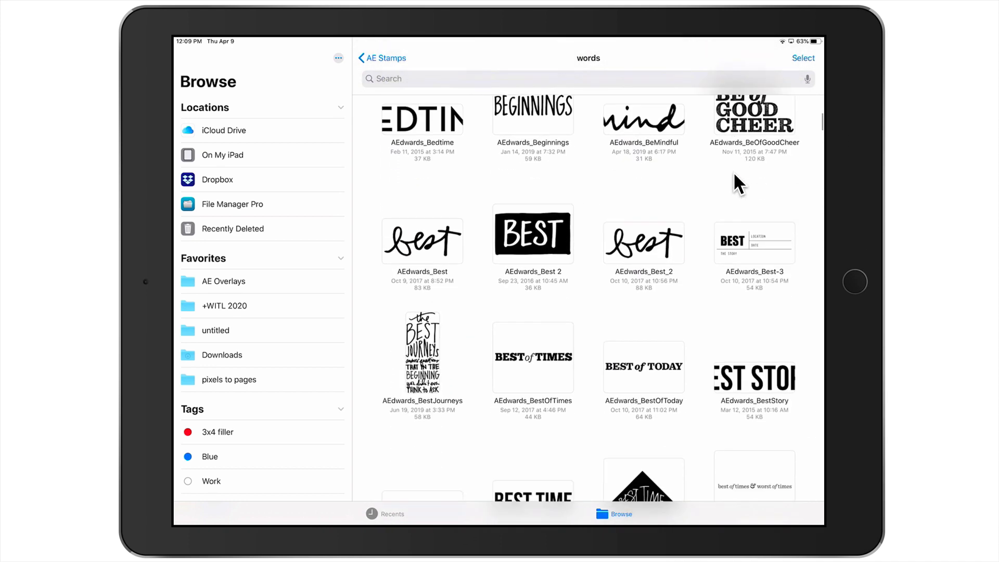
pyautogui.scroll(-15, 739, 183)
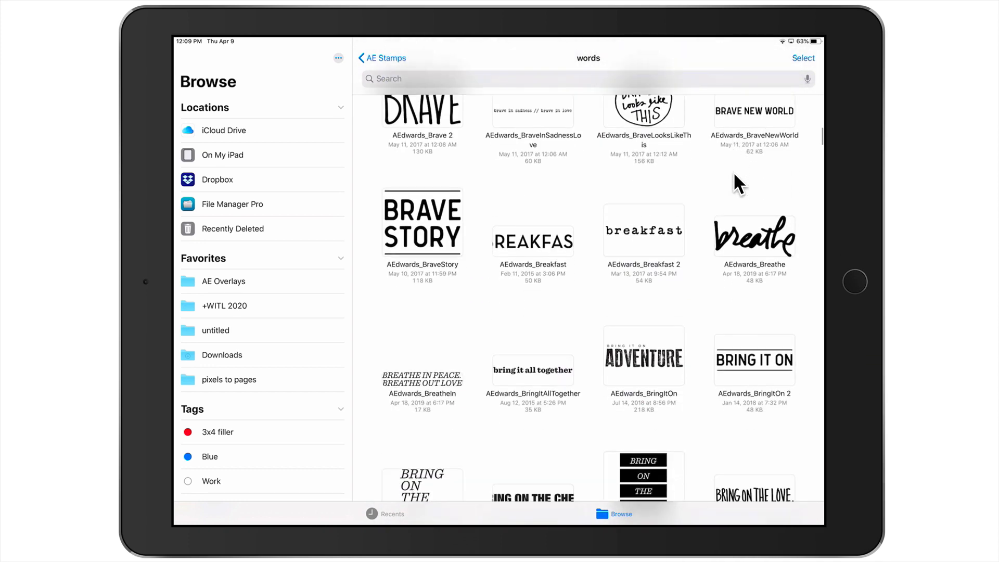
pyautogui.scroll(-8, 738, 183)
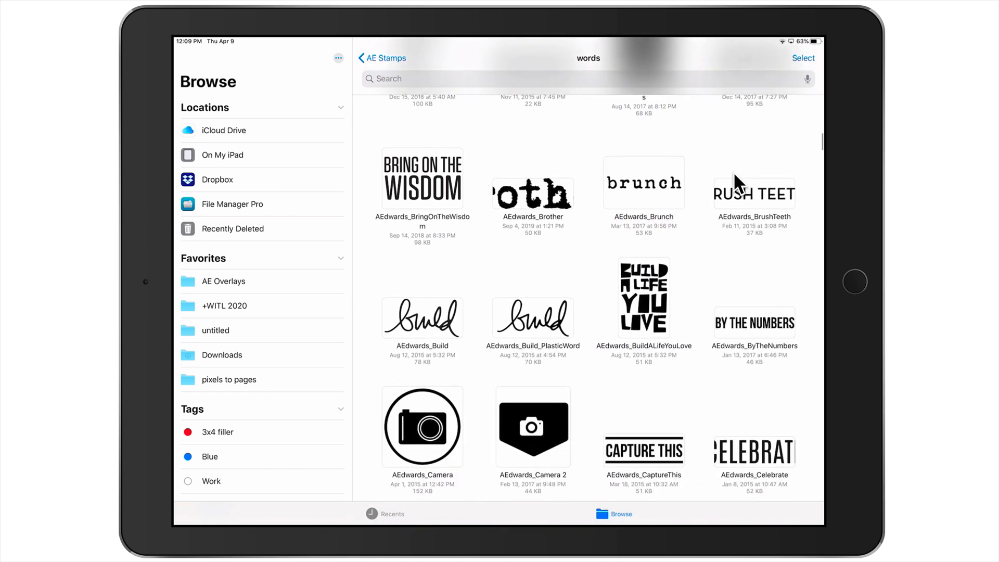